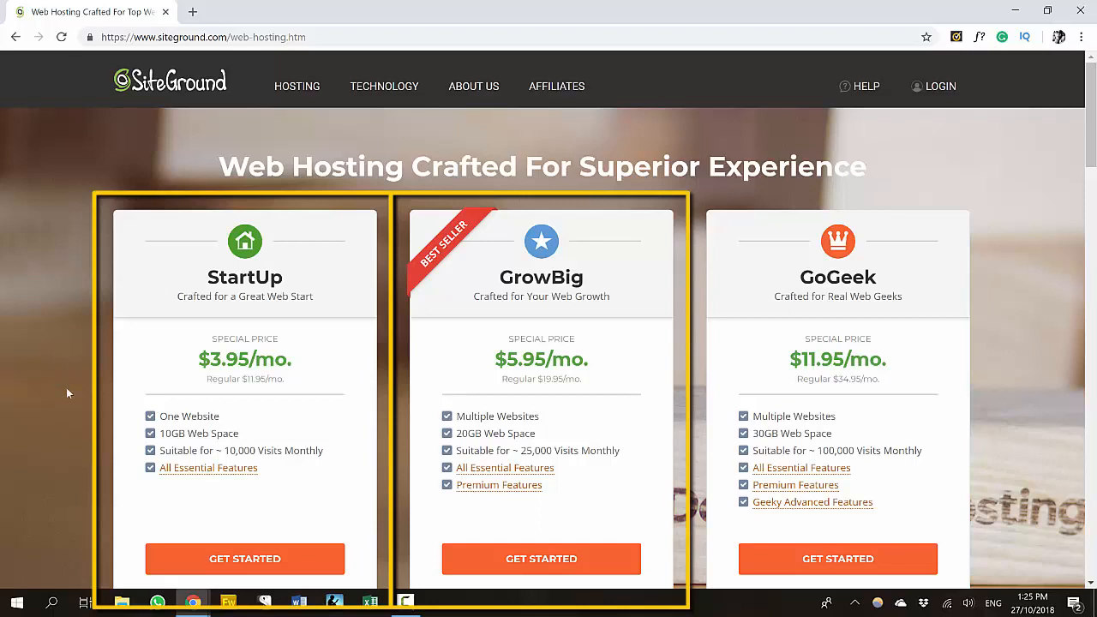
- Order the StartUp plan with new domain octoberportfolio.com, keeping the .com extension
left_click(233, 564)
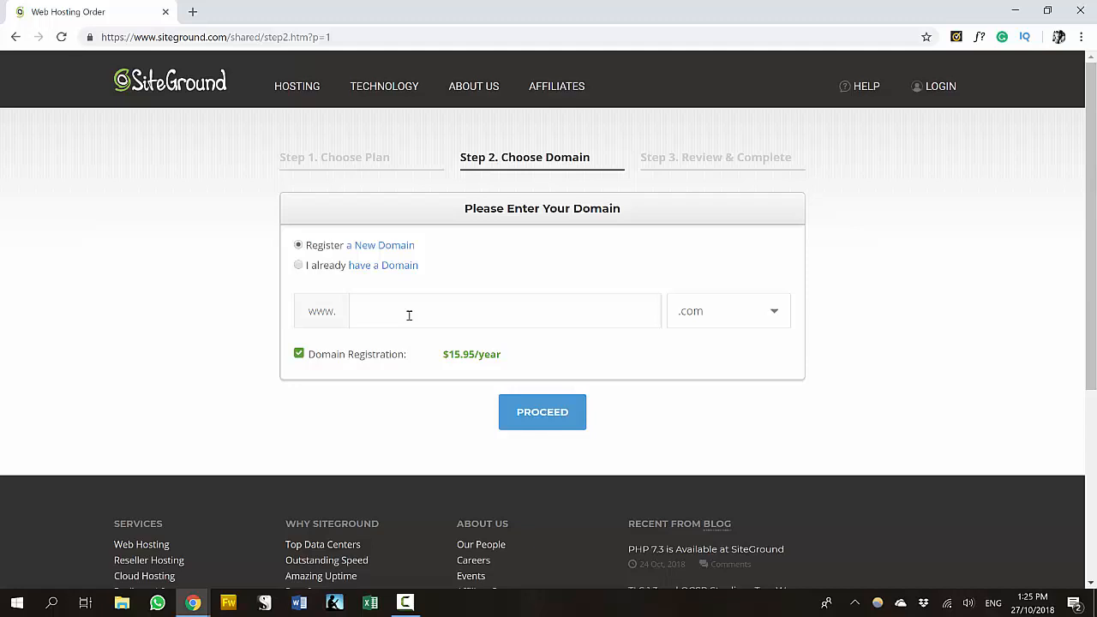
type("octoberportfolio")
left_click(777, 313)
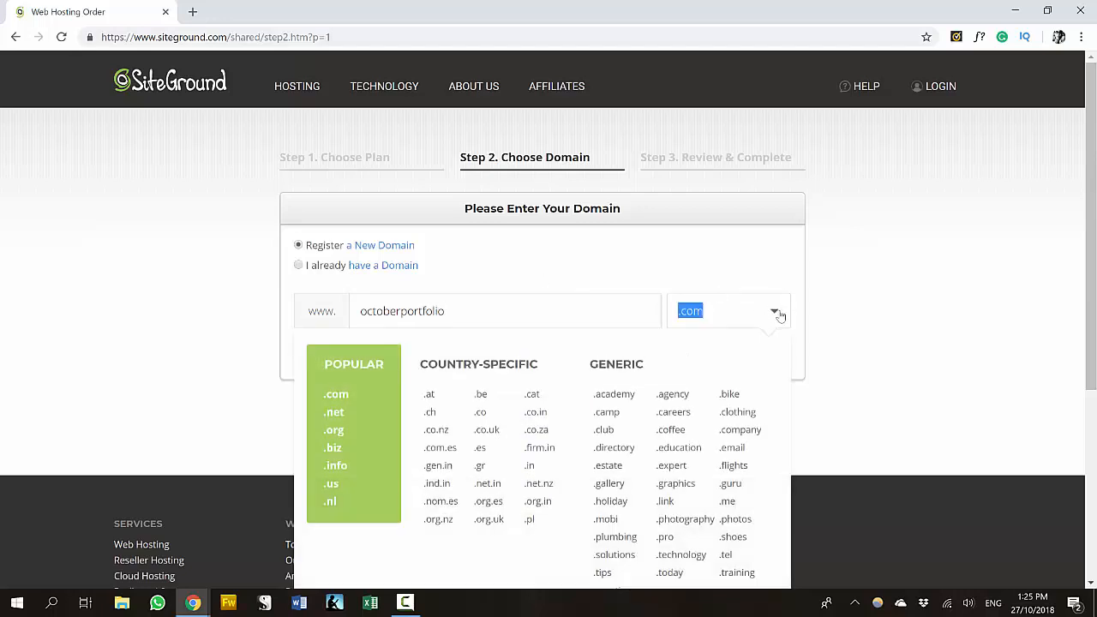
left_click(777, 314)
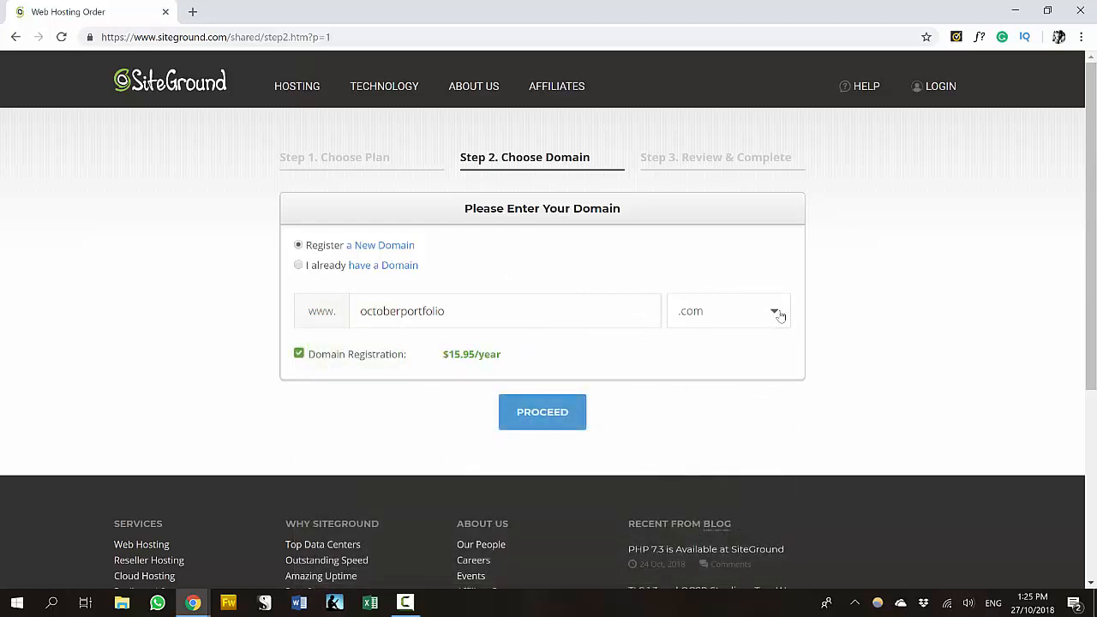
left_click(542, 415)
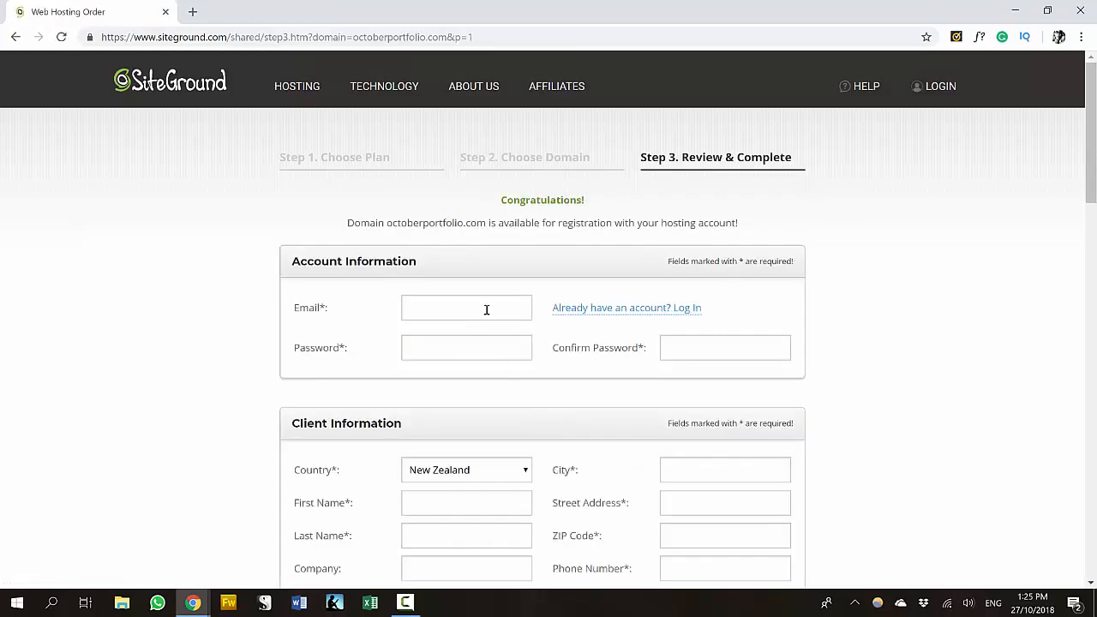
scroll(486, 309, "down", 4)
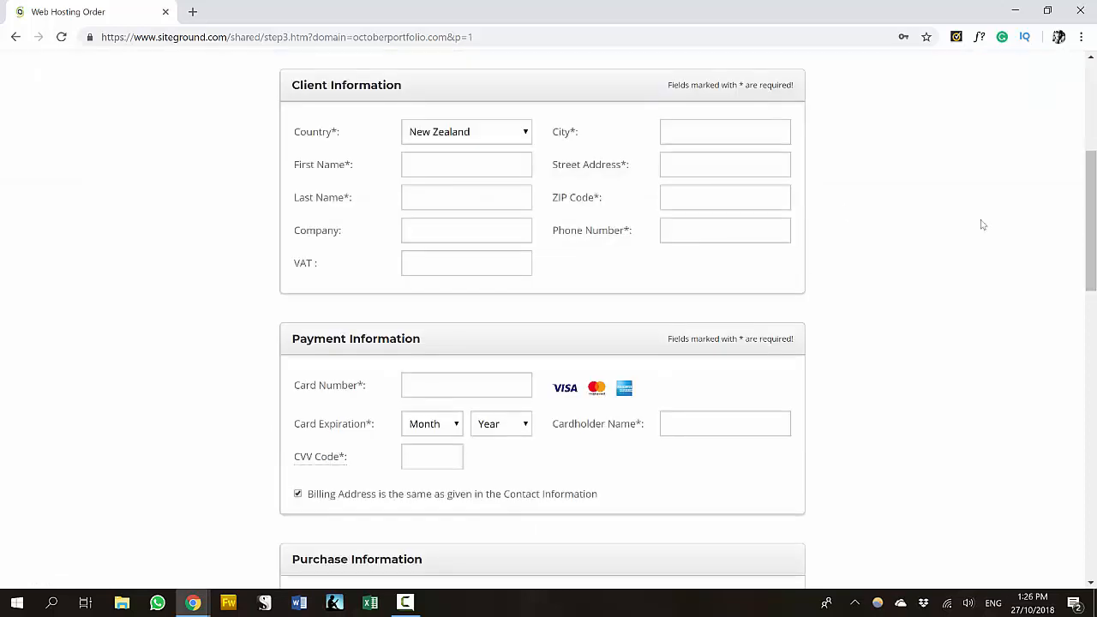
left_click_drag(1089, 239, 1088, 363)
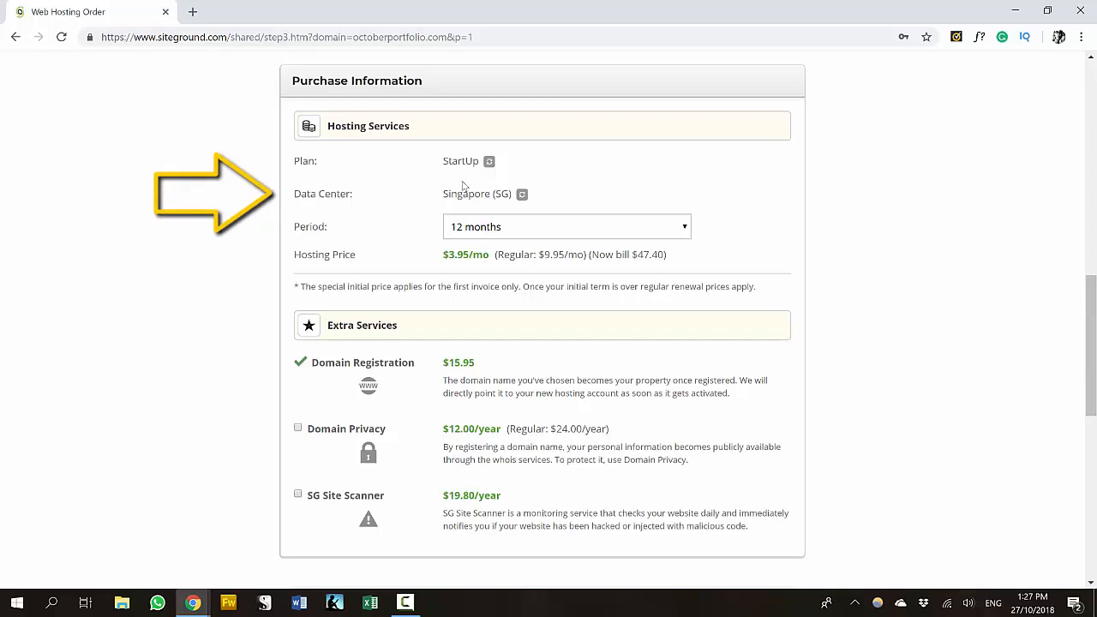
- Choose the Chicago (USA) data center, keep 12-month billing, and add Domain Privacy
left_click(522, 196)
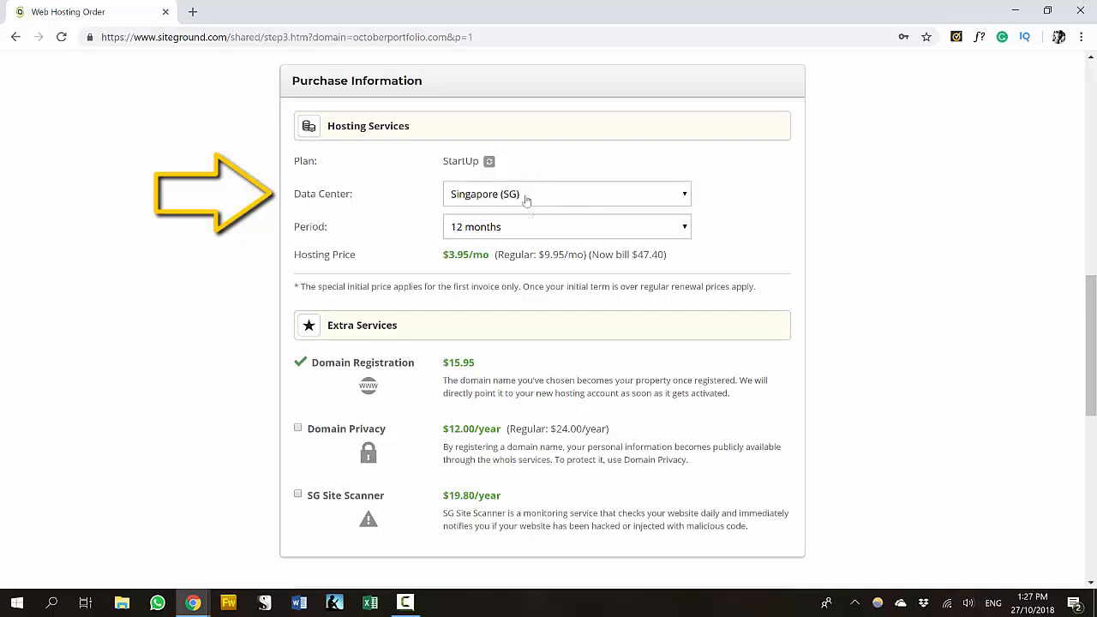
left_click(685, 195)
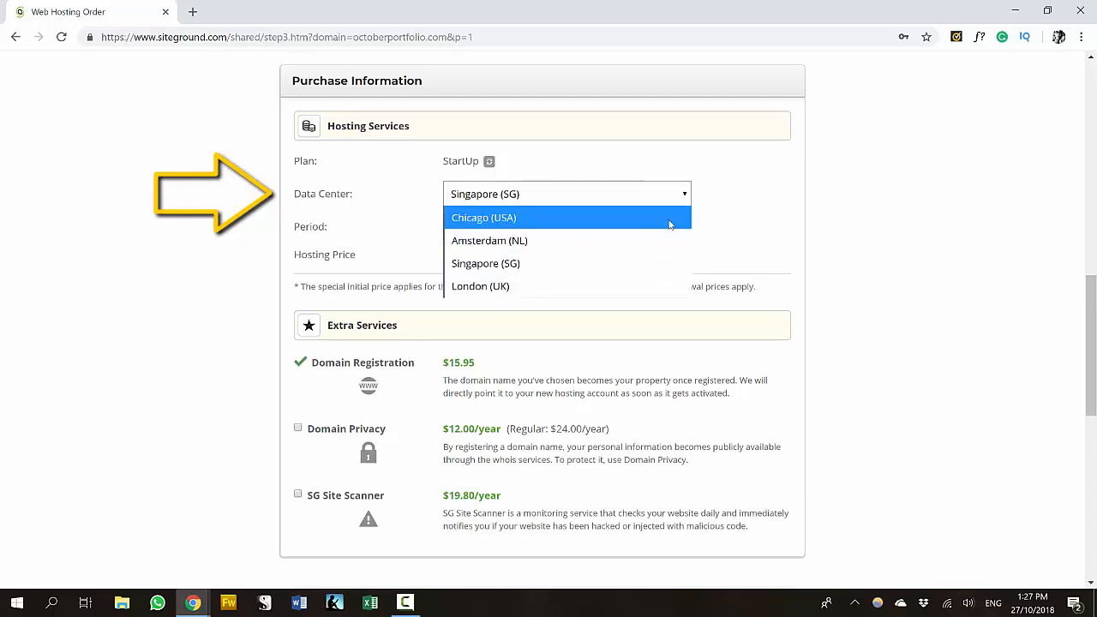
left_click(670, 220)
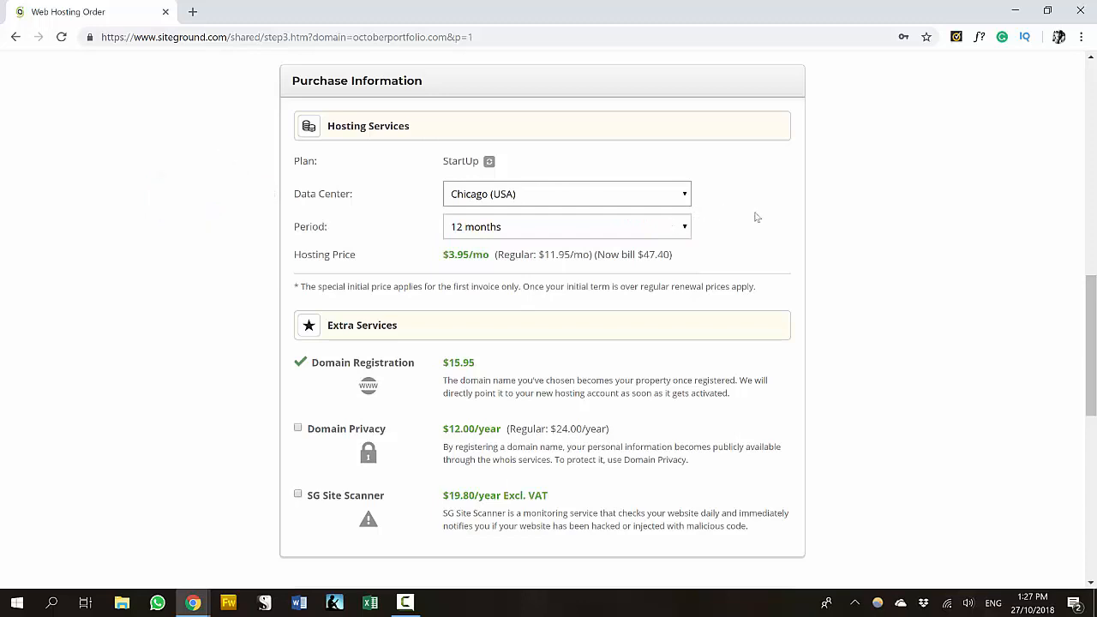
left_click(685, 228)
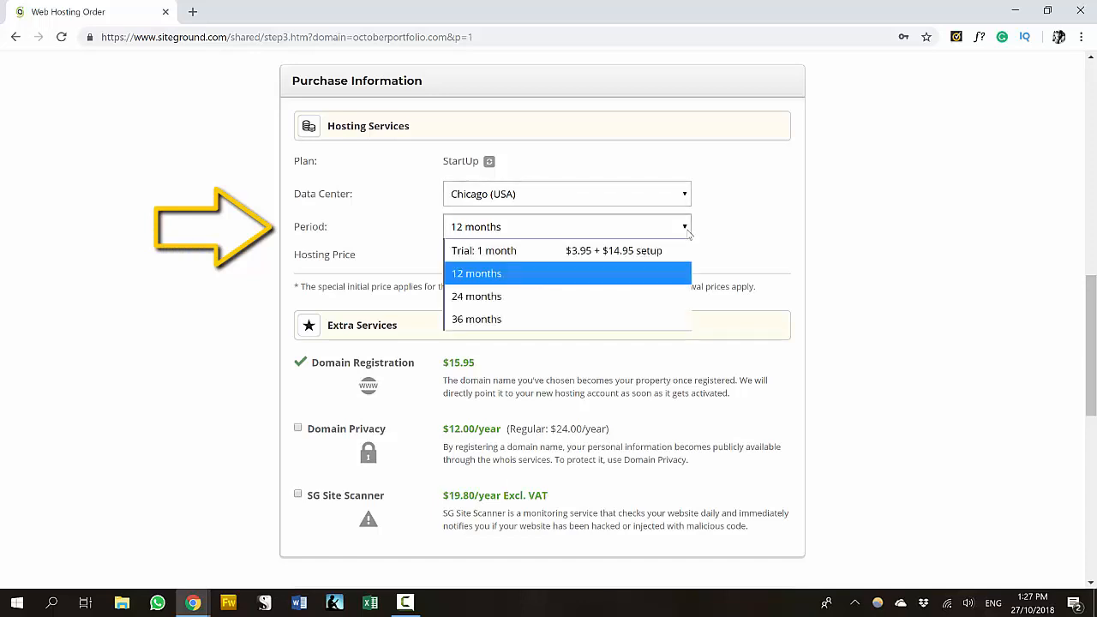
left_click(673, 273)
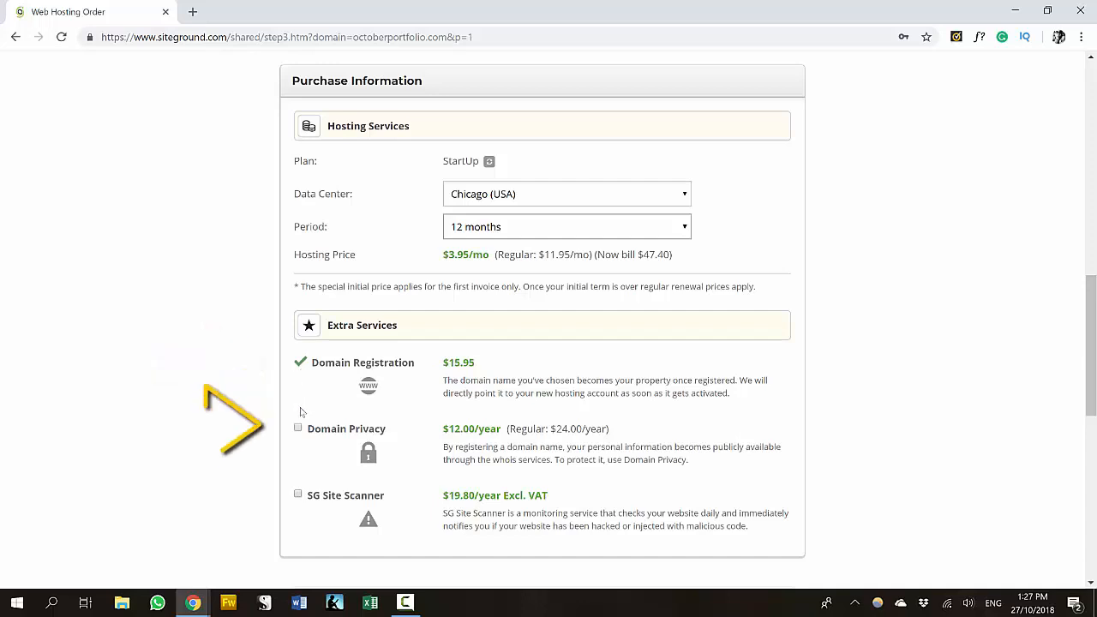
left_click(298, 429)
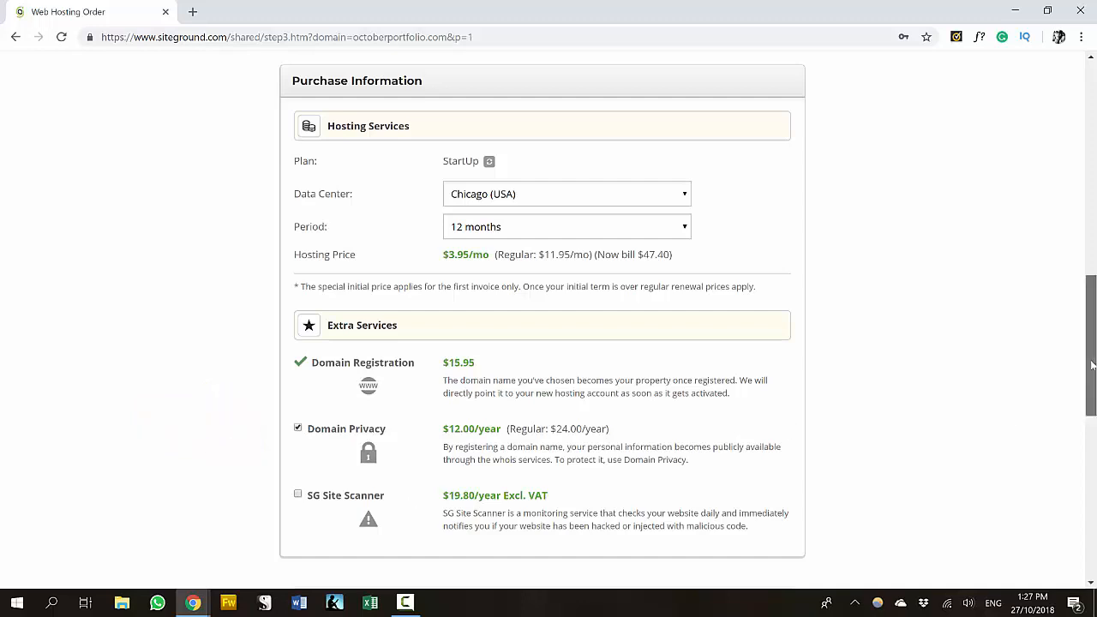
left_click_drag(1090, 367, 1092, 404)
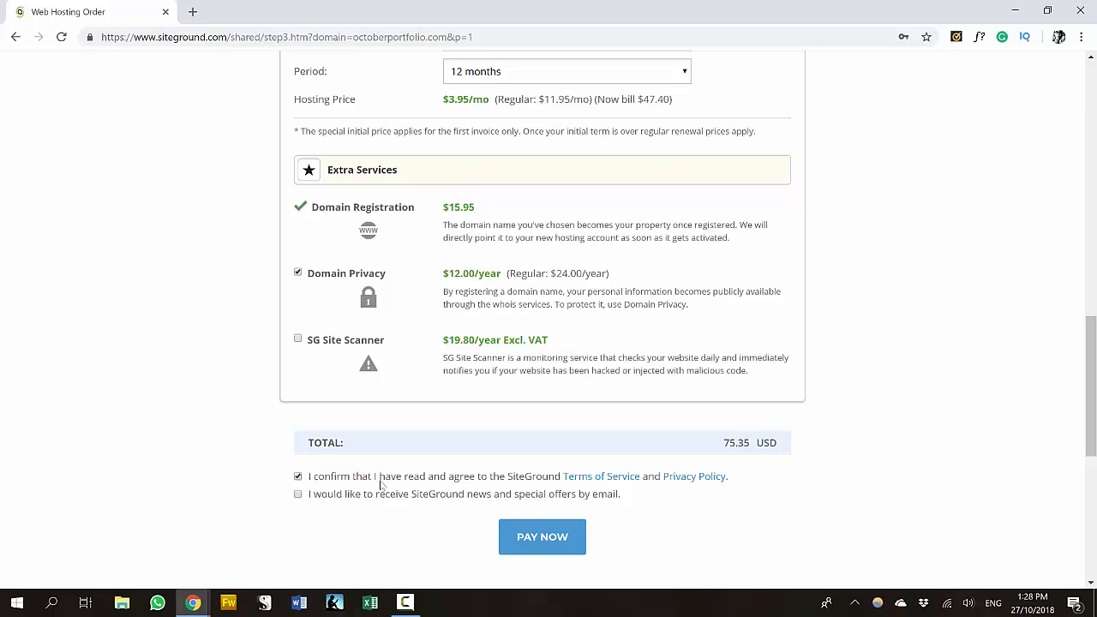
- Pay for the hosting order and proceed to the customer area
left_click(554, 544)
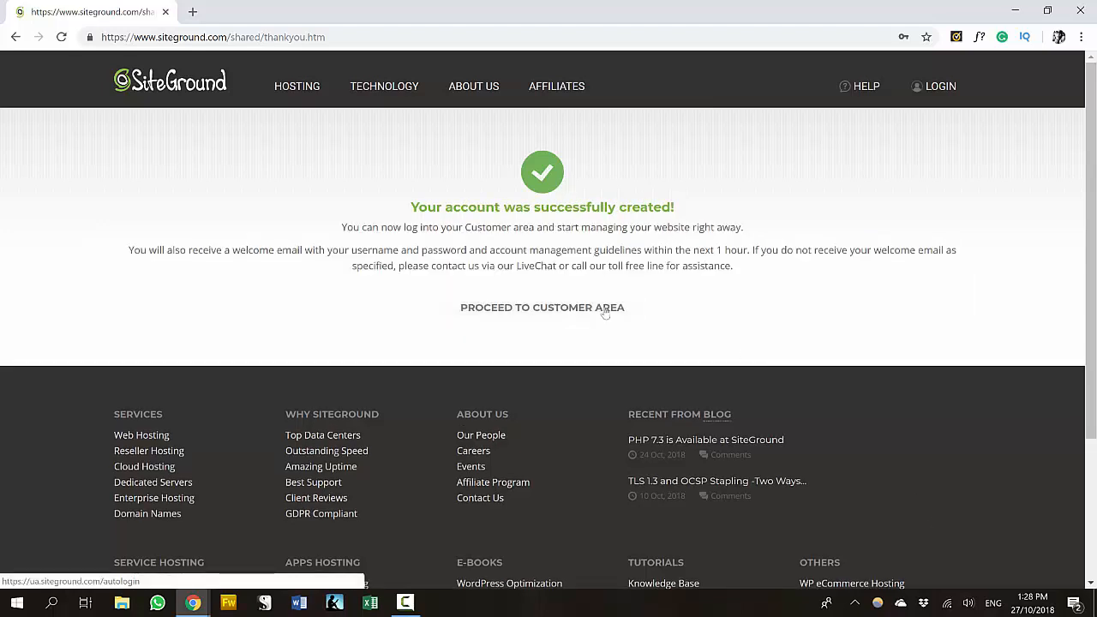
left_click(605, 313)
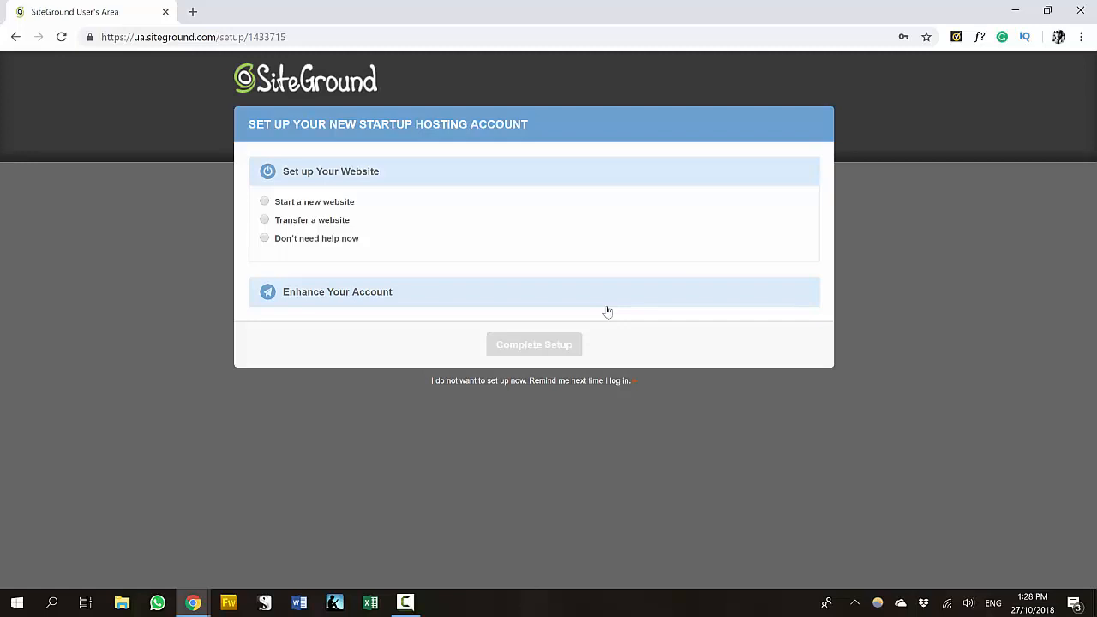
- Choose to start a new website with WordPress as the software
left_click(264, 203)
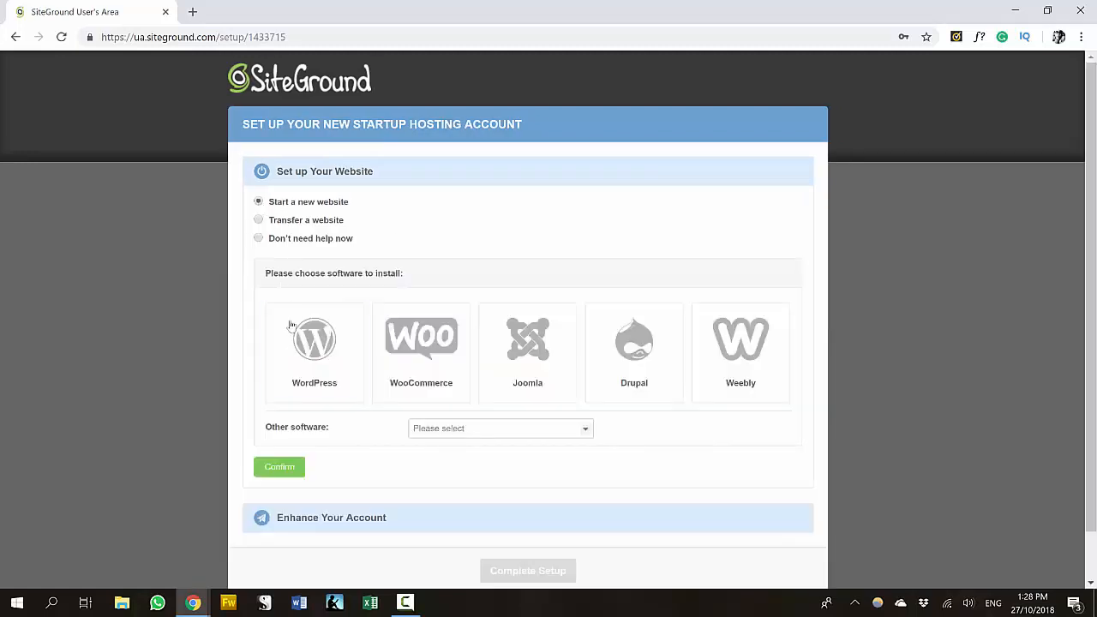
left_click(304, 360)
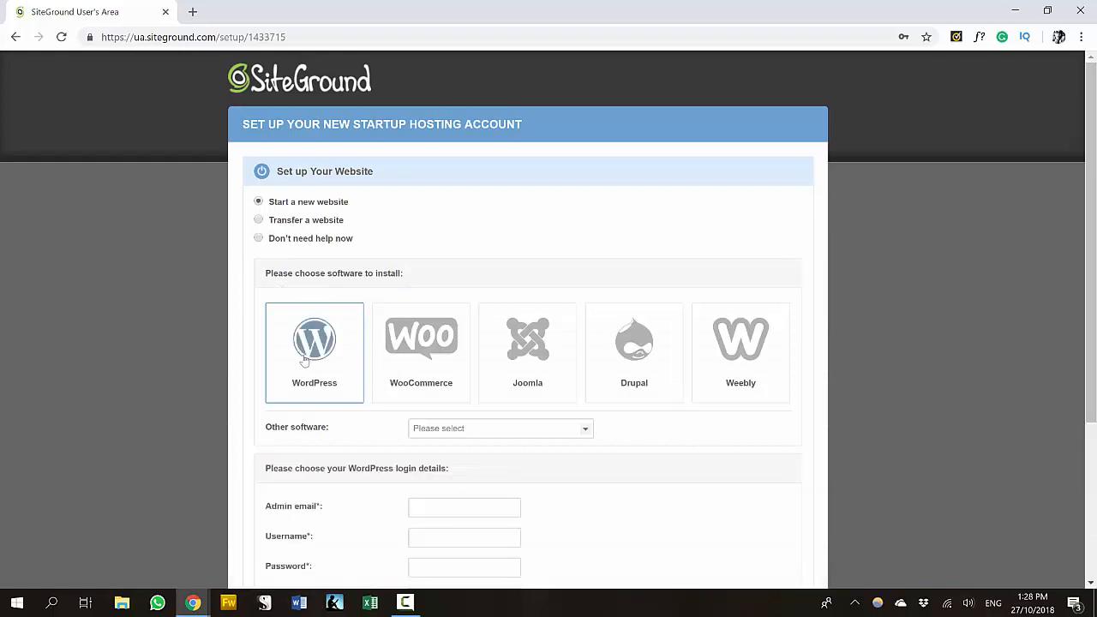
left_click_drag(1091, 328, 1090, 389)
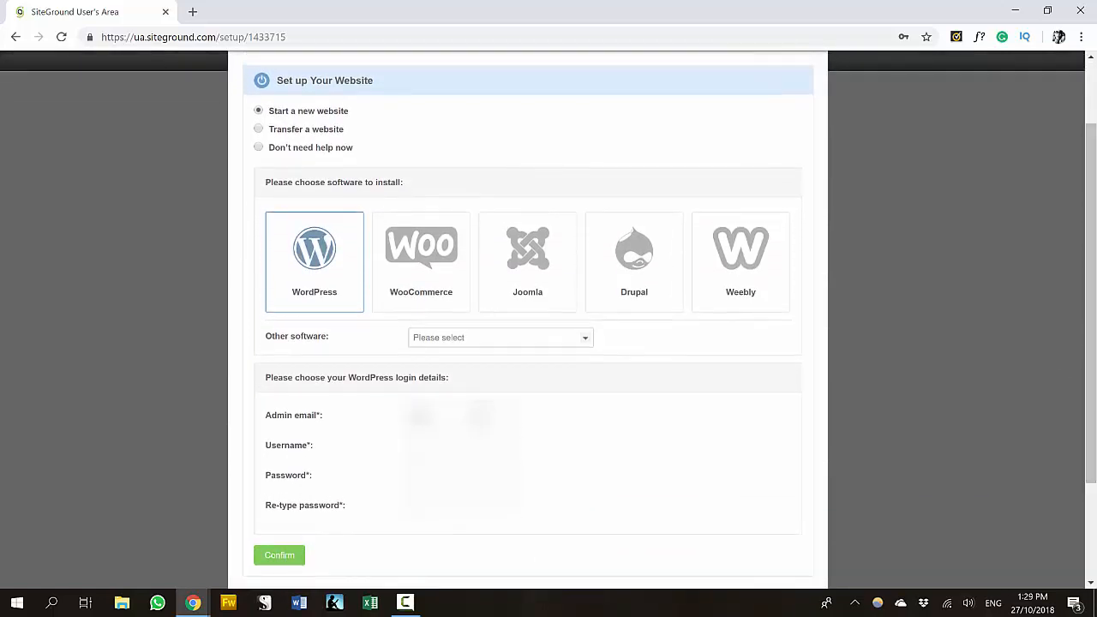
- Enter the admin e-mail, username and password, skip Site Scanner, and complete setup
type("...")
key("Tab")
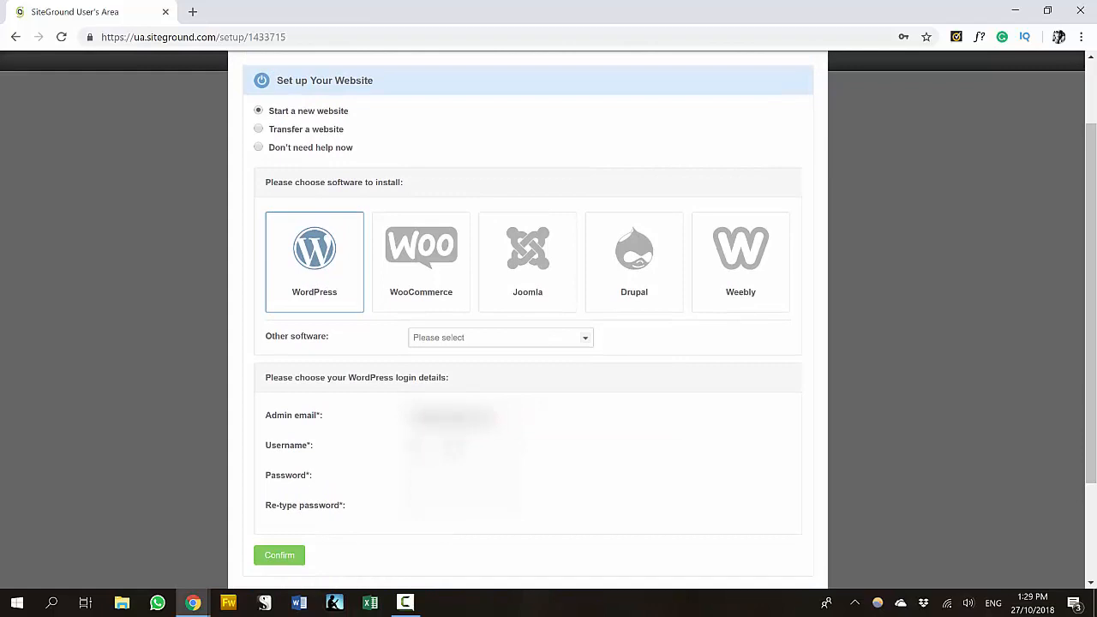
type("...")
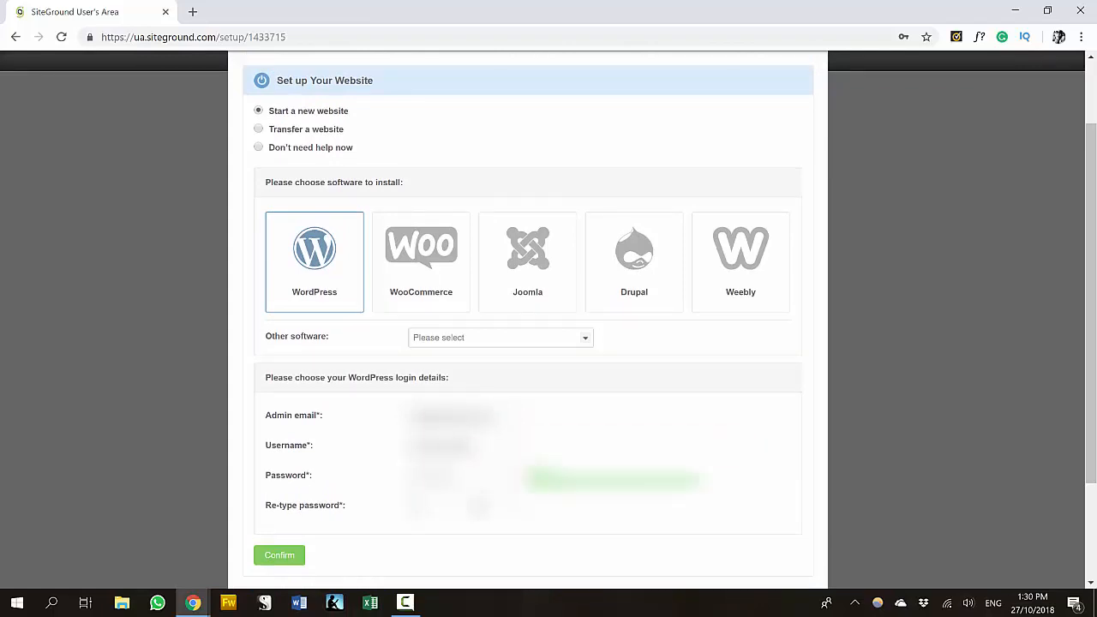
type("......")
left_click(283, 555)
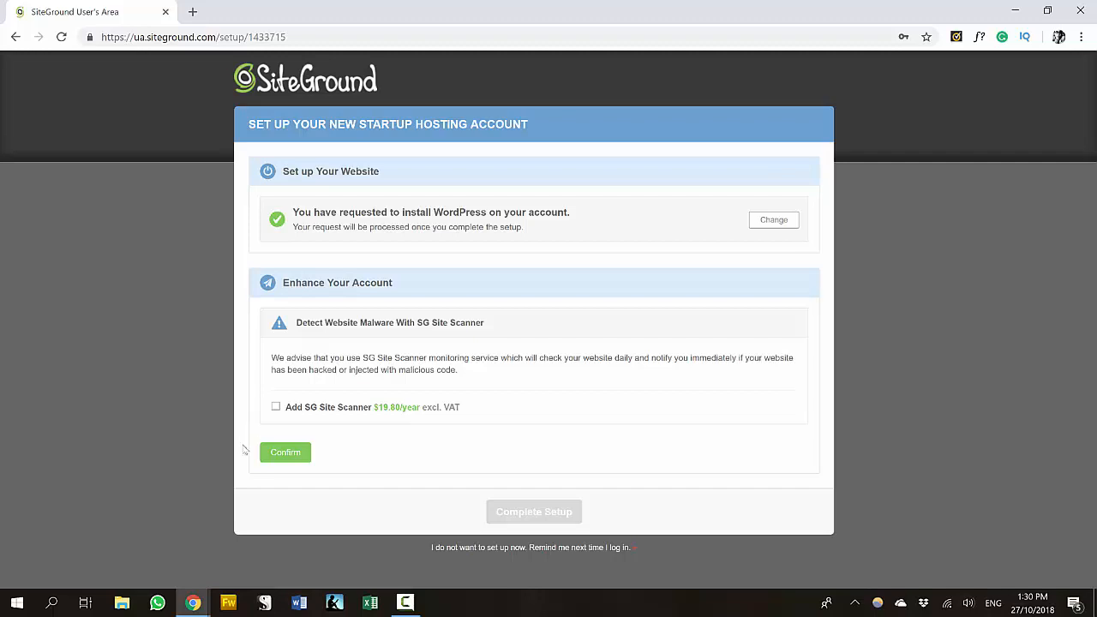
left_click(286, 453)
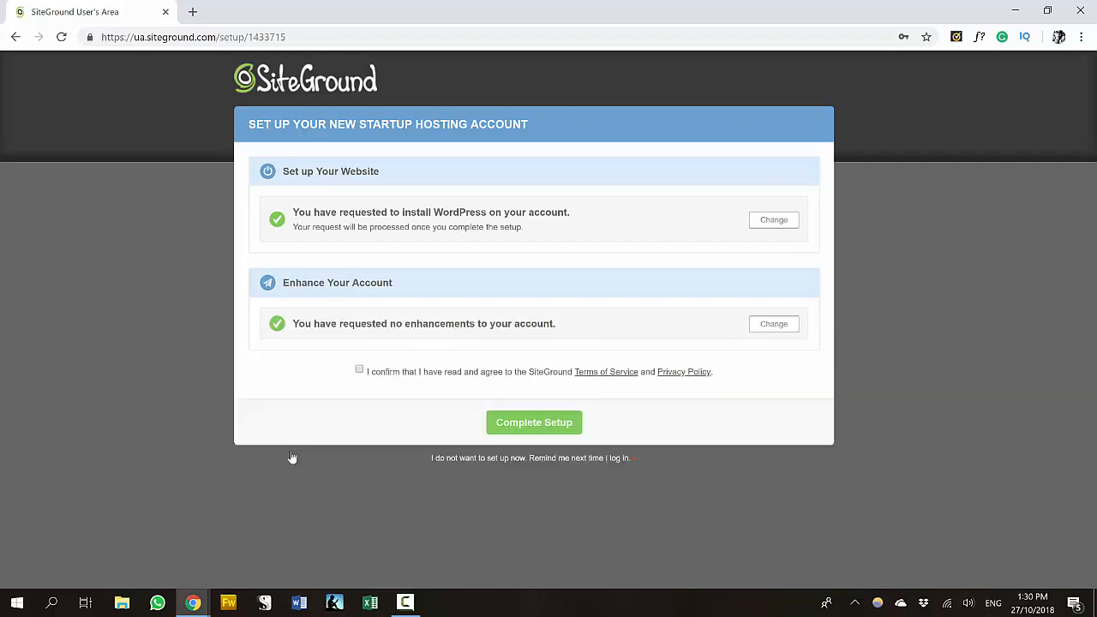
left_click(543, 426)
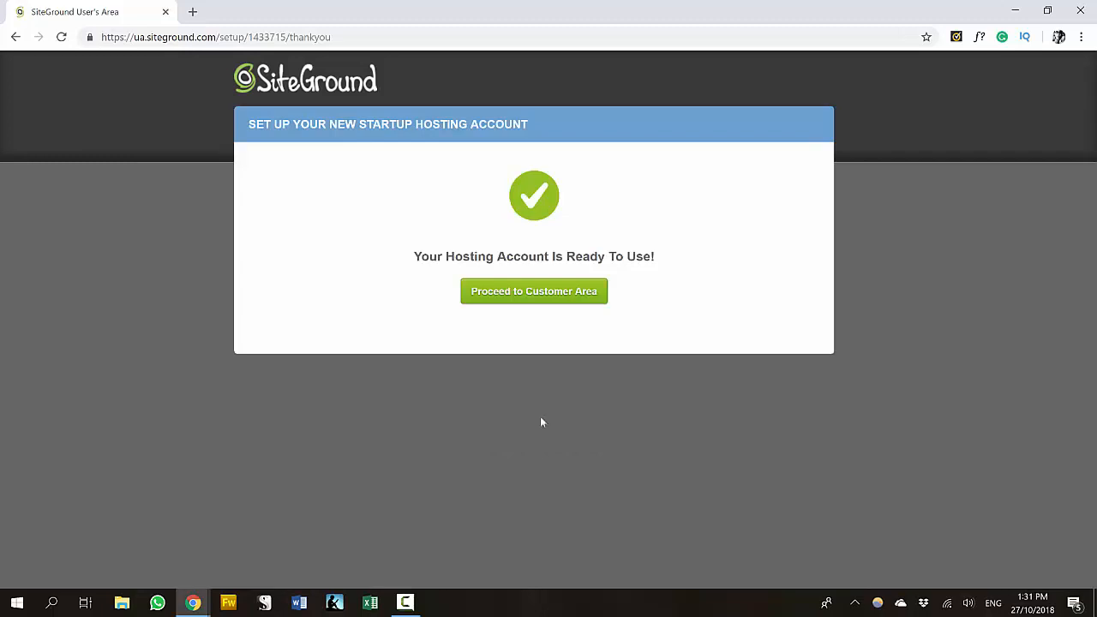
- View the octoberportfolio.com account details and open the live site in a new tab
left_click(555, 299)
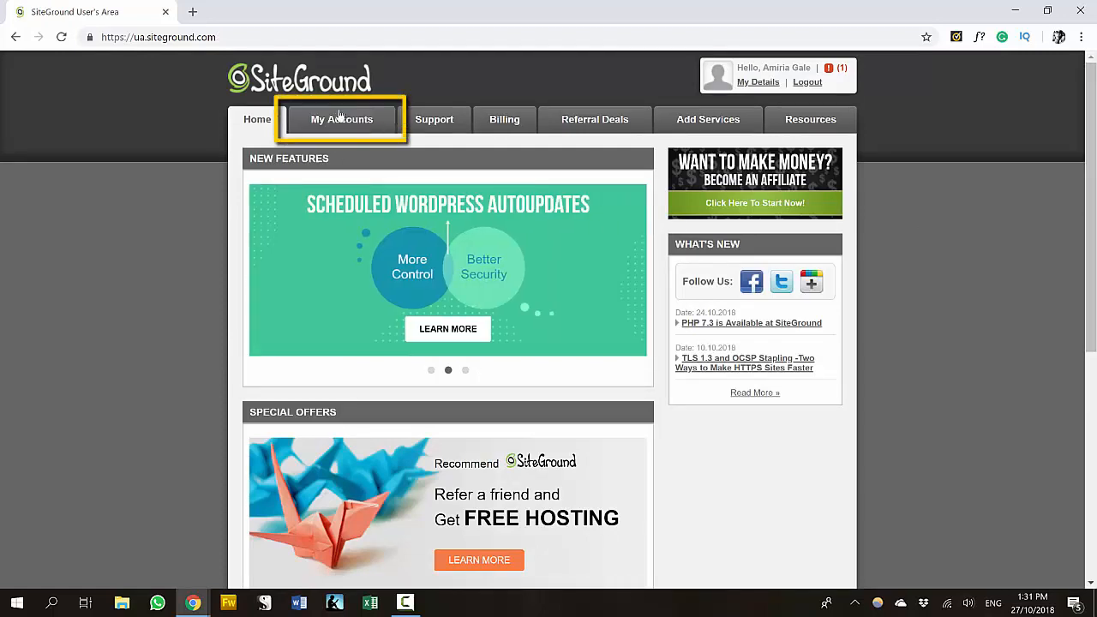
left_click(340, 117)
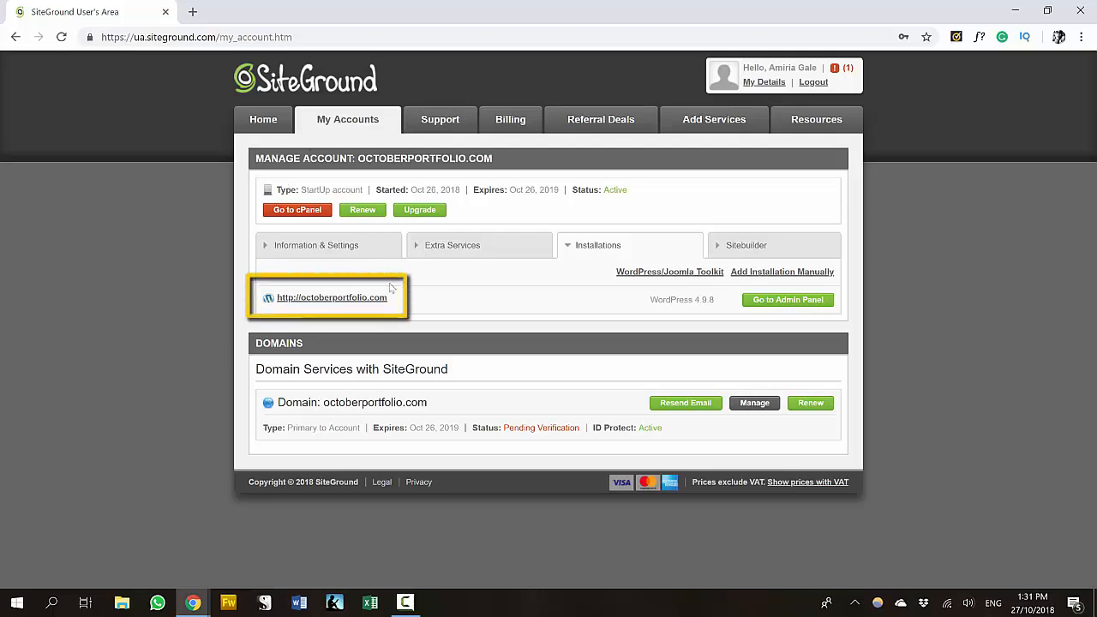
right_click(354, 305)
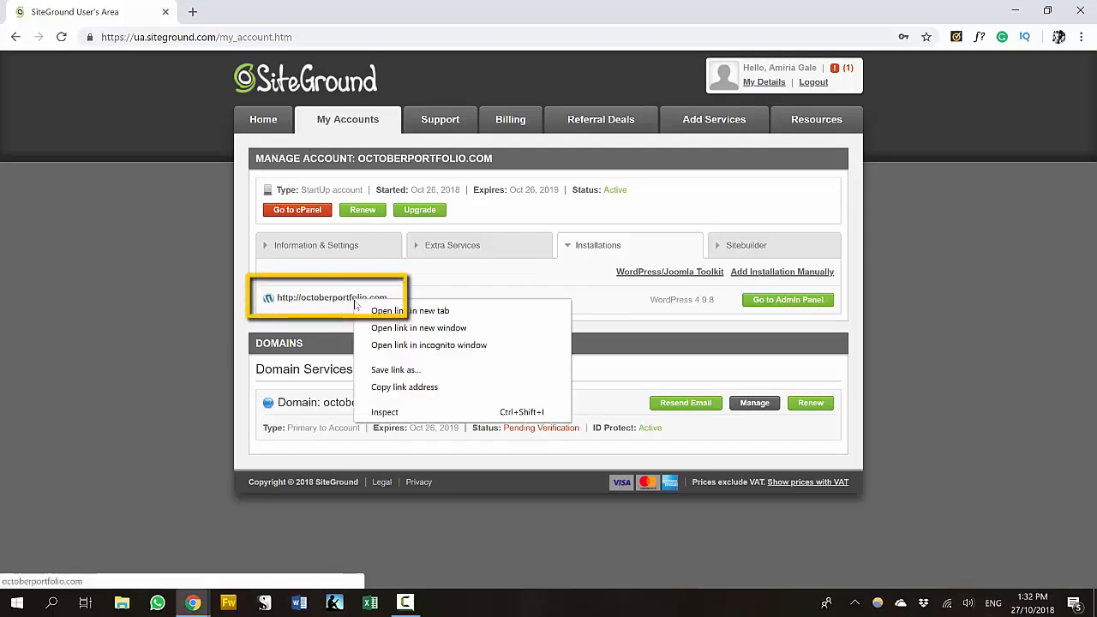
left_click(409, 310)
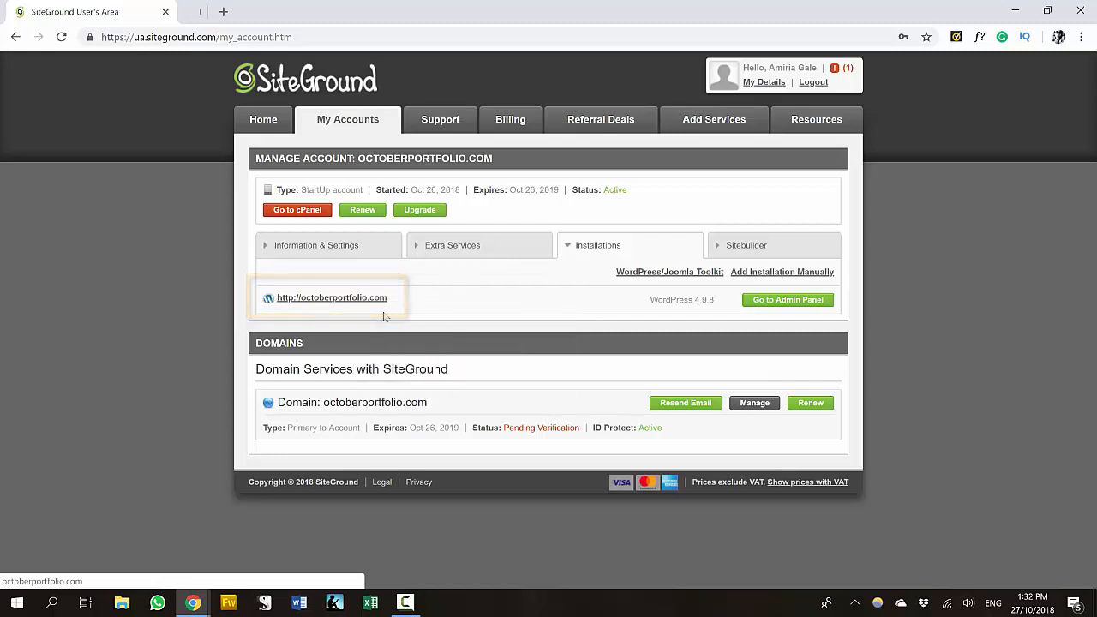
left_click(277, 17)
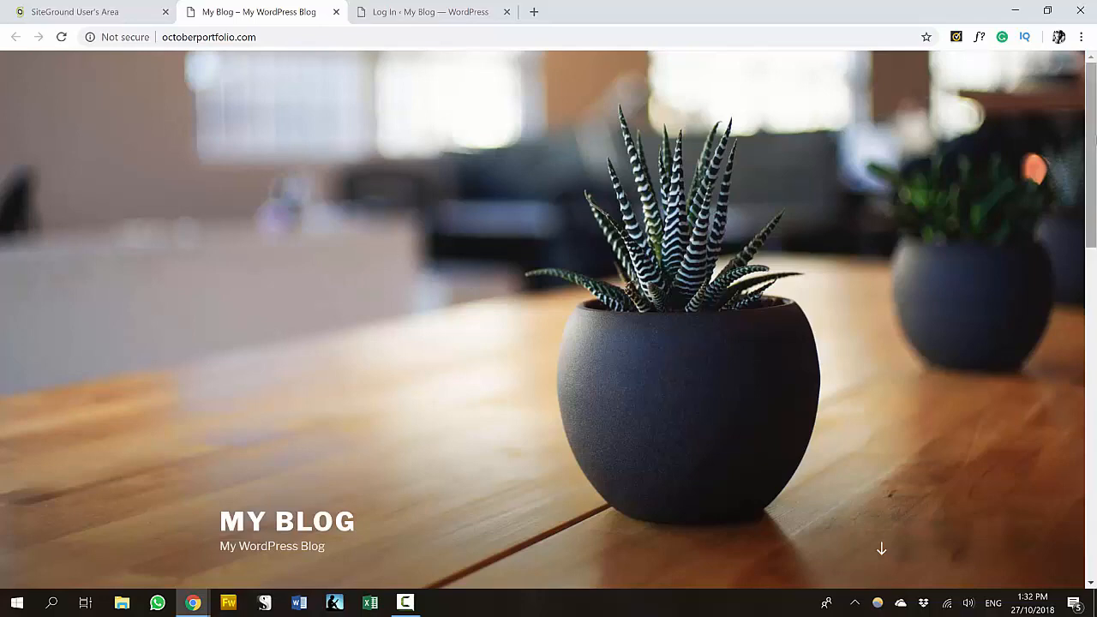
left_click_drag(1092, 143, 1094, 271)
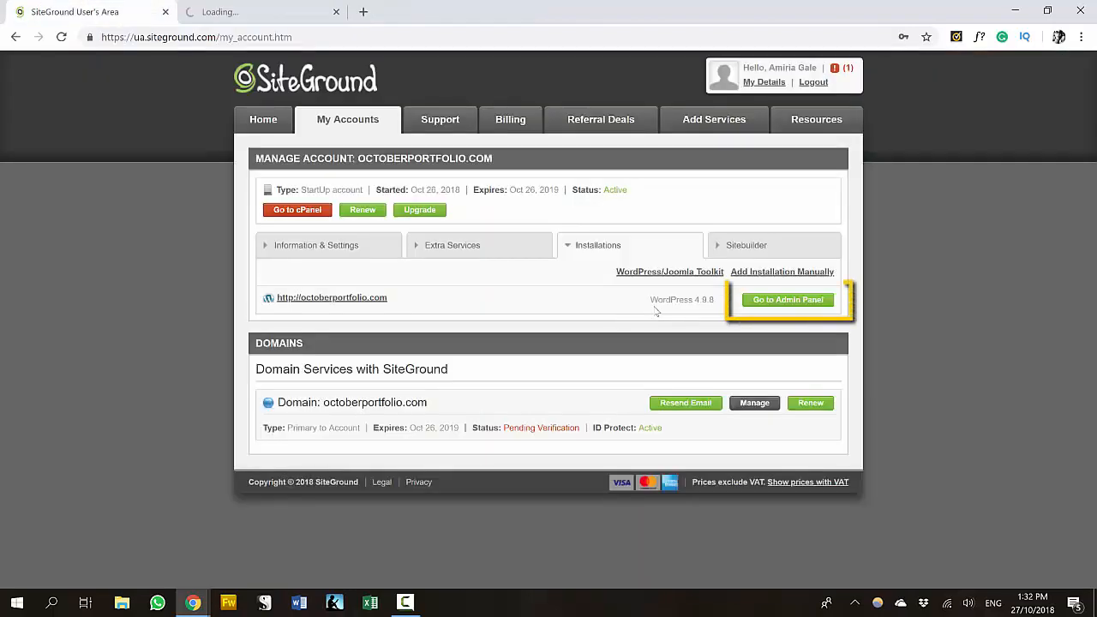
- Open the WordPress admin panel in a new tab and log in
right_click(763, 304)
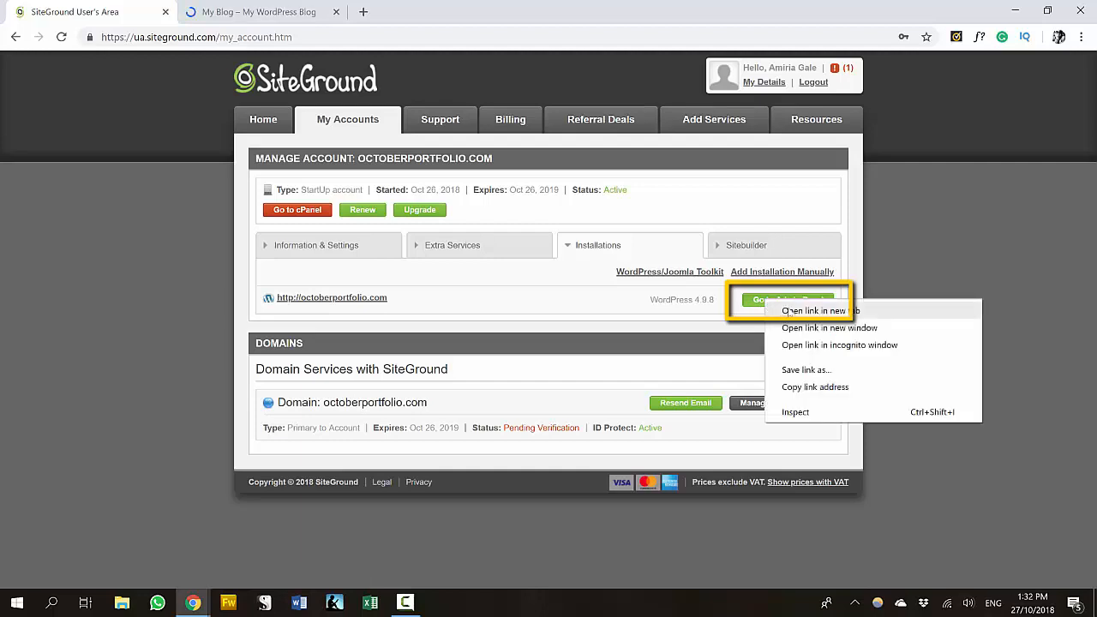
left_click(789, 312)
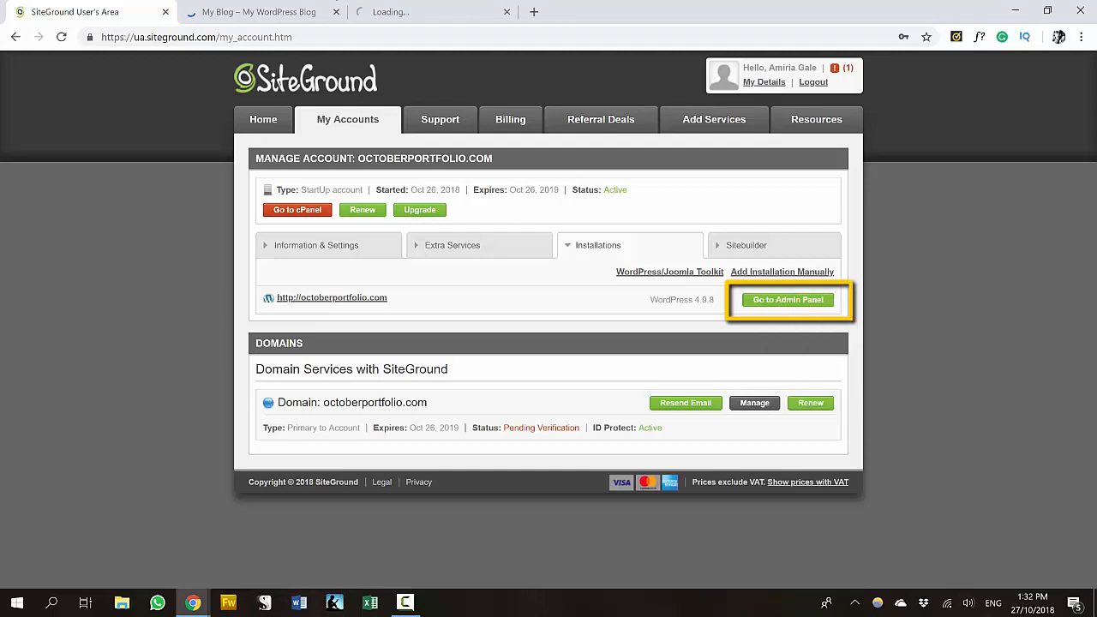
left_click(442, 12)
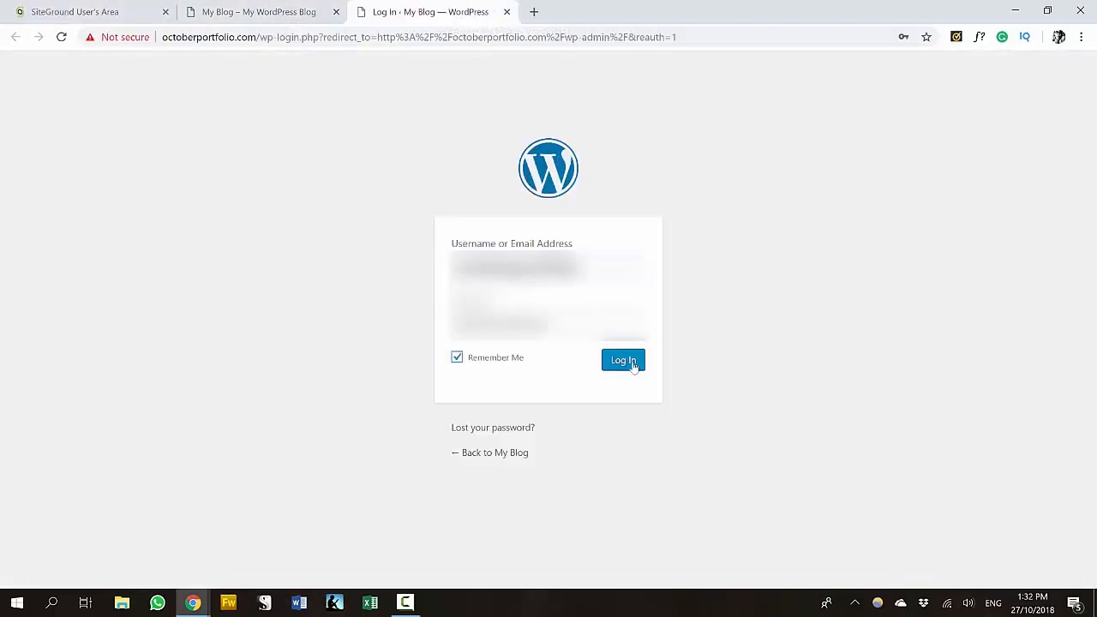
left_click(631, 363)
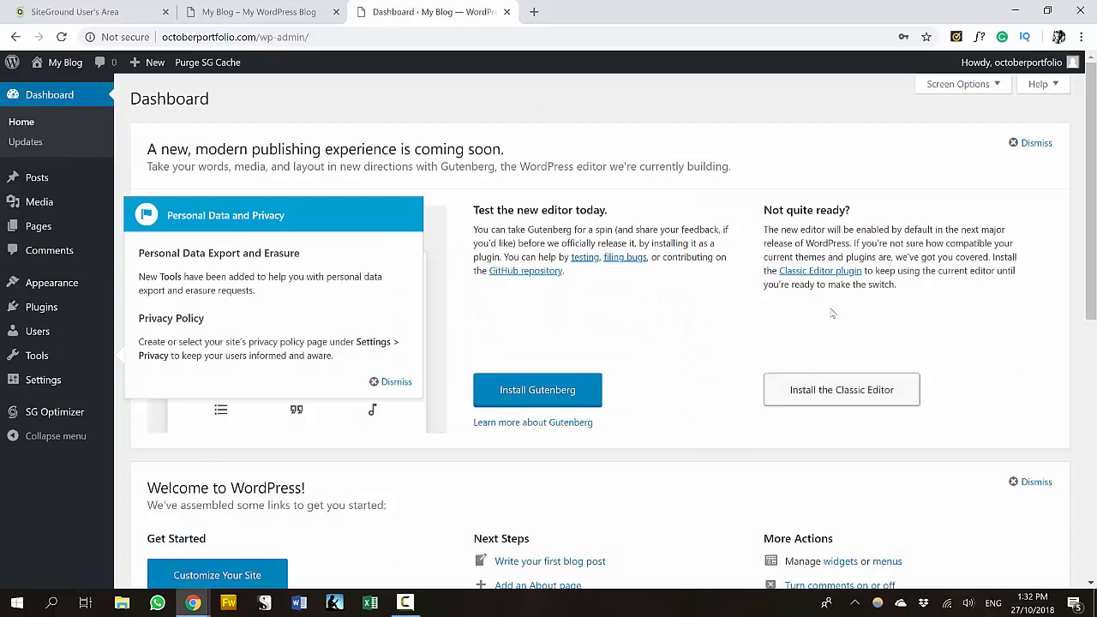
- Dismiss the privacy notice and Gutenberg panel, then go to Appearance > Themes
left_click(395, 381)
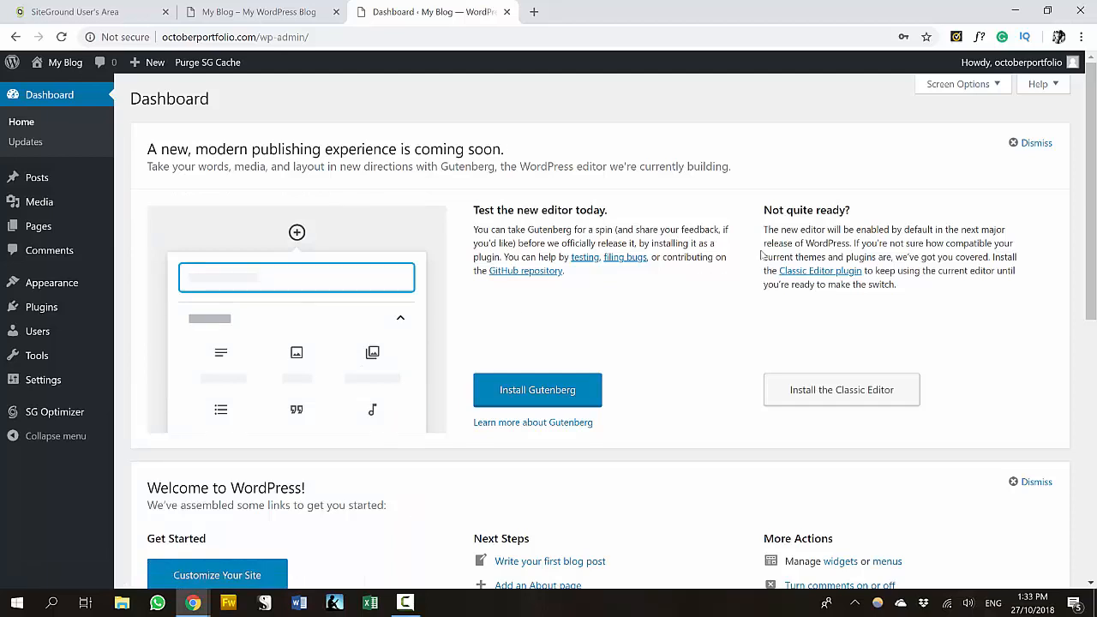
left_click(1035, 143)
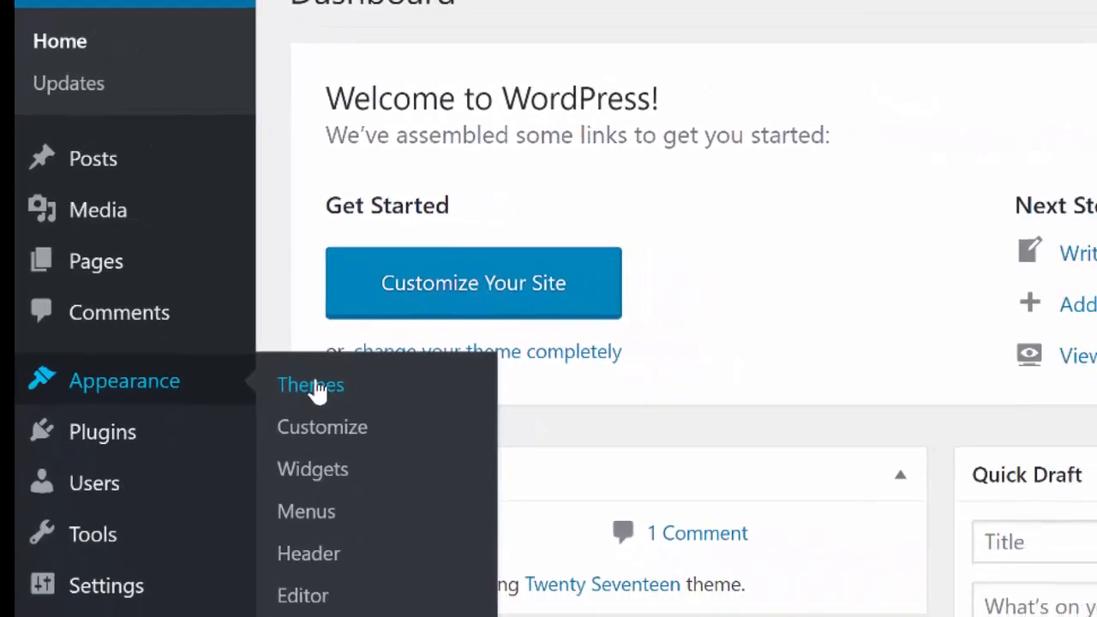
left_click(317, 385)
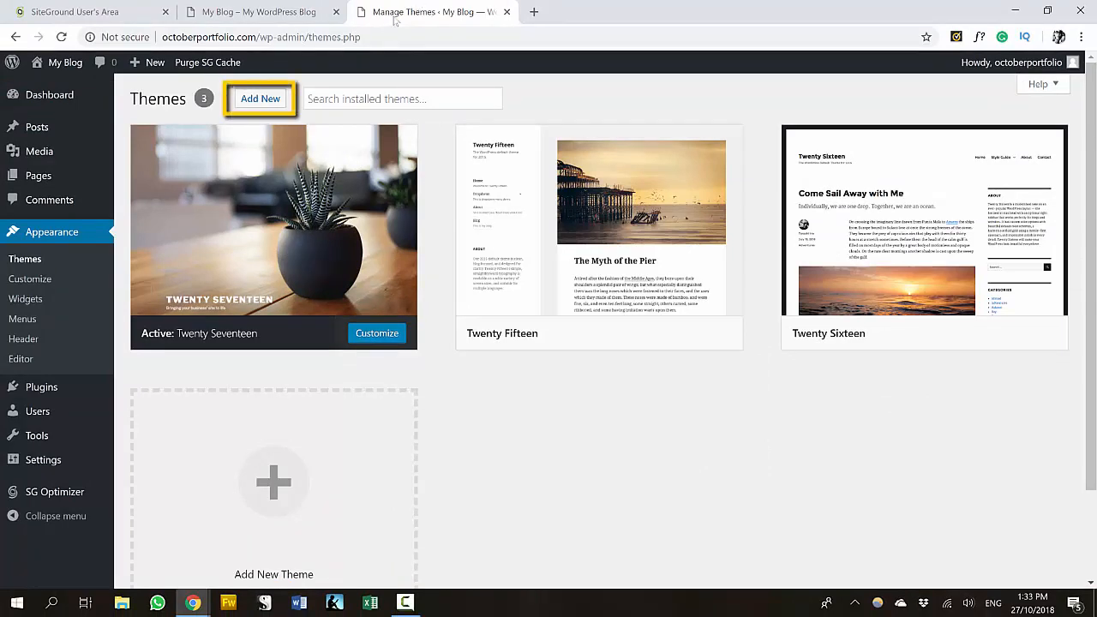
- Add the Nisarg theme and activate it
left_click(261, 101)
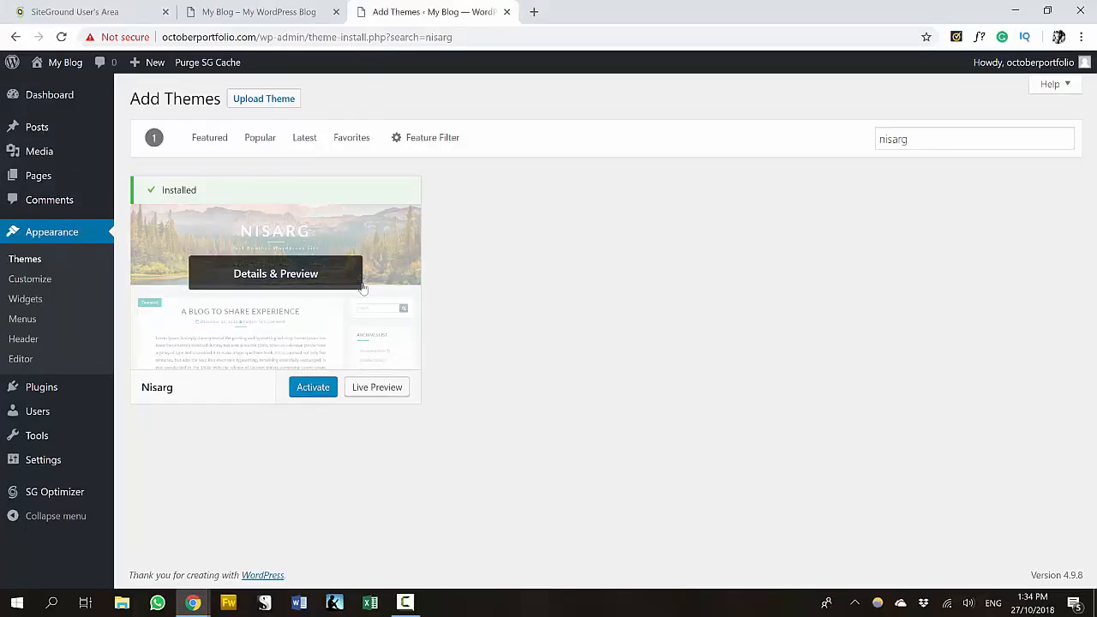
left_click(314, 388)
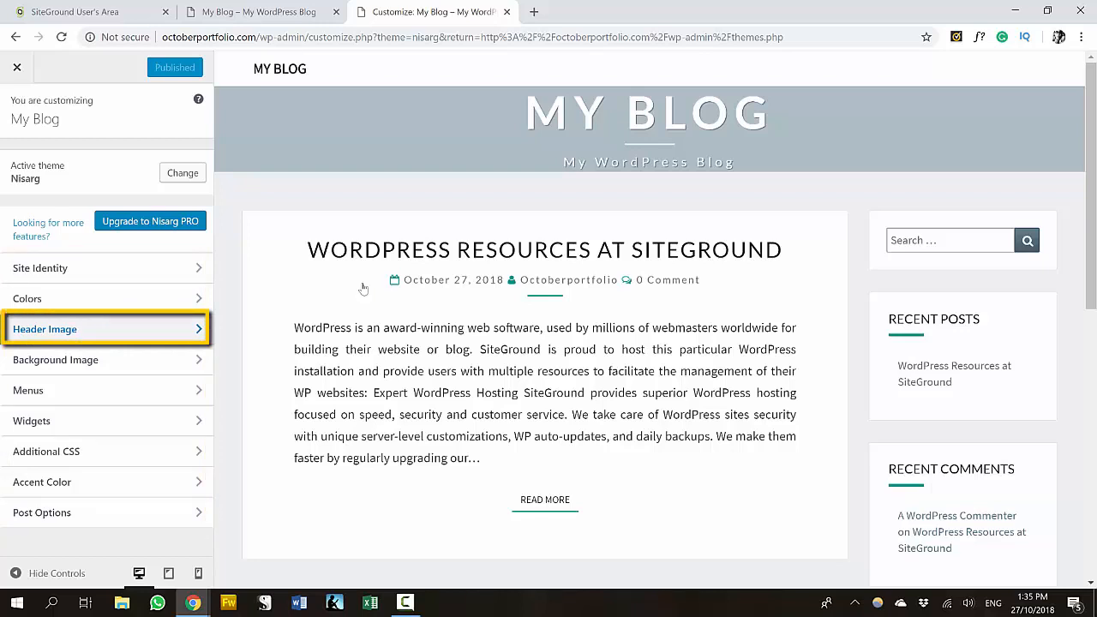
- Upload header-image.jpg, crop it lower on the picture, and apply it as the header
left_click(106, 329)
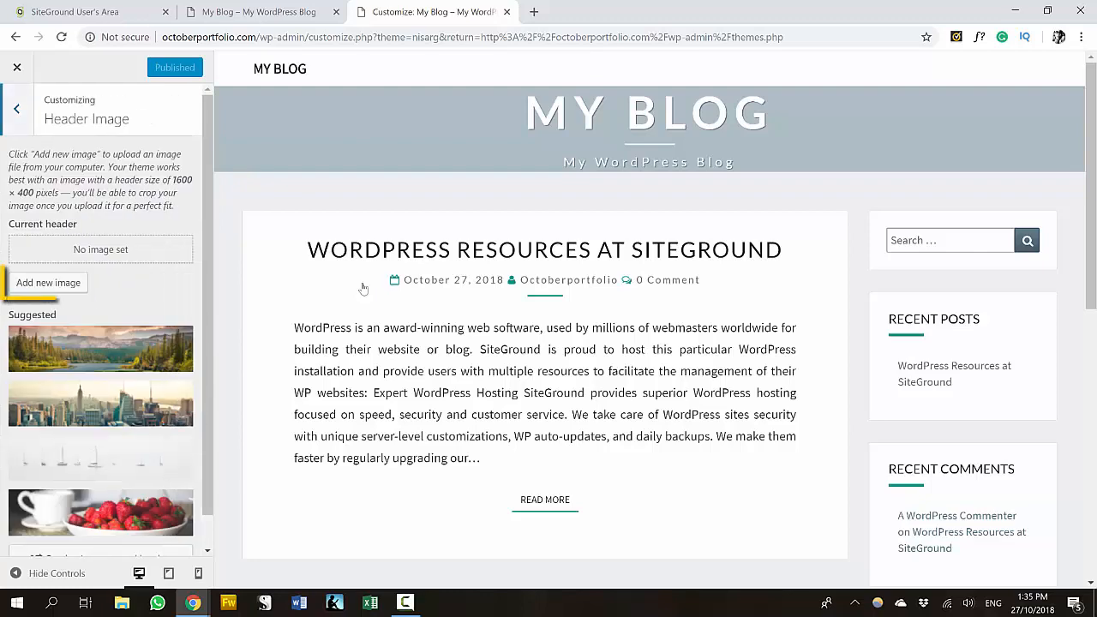
left_click(48, 282)
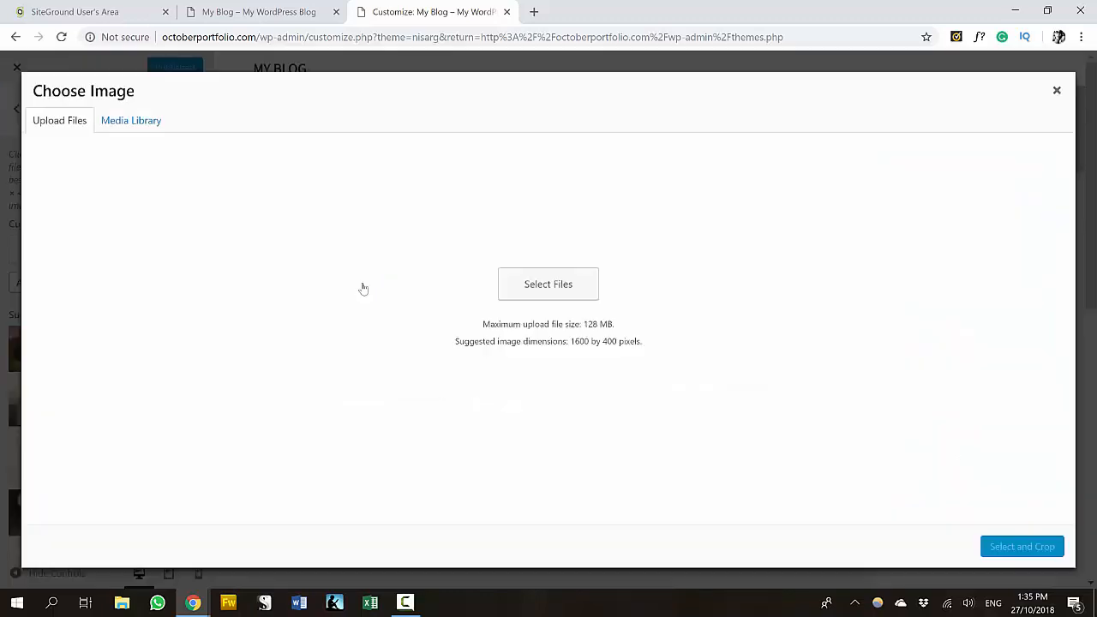
left_click(549, 326)
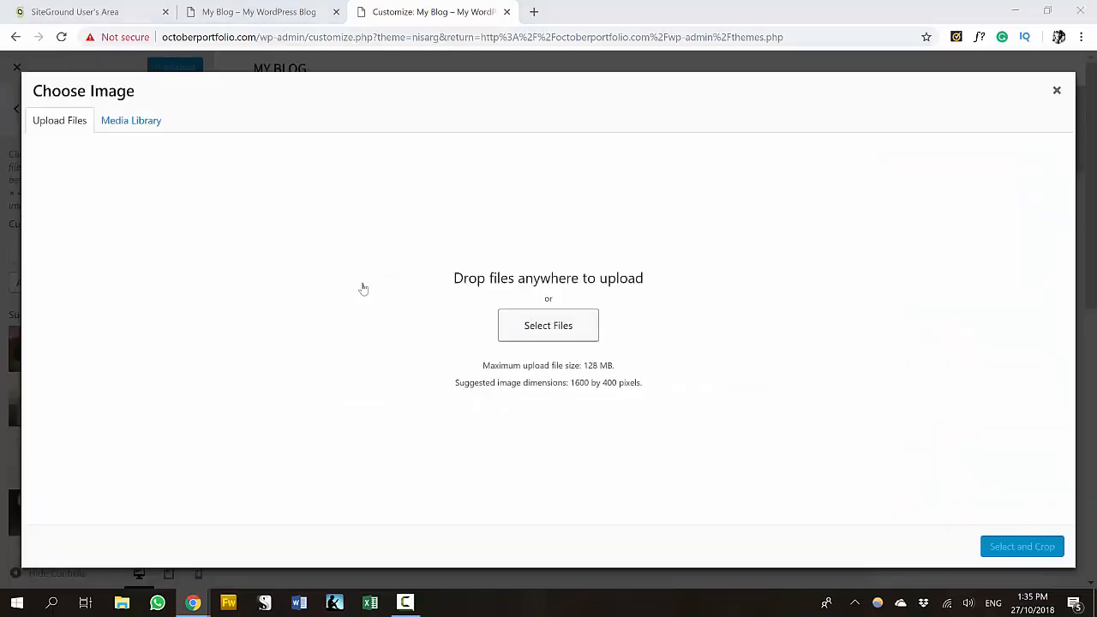
left_click(325, 224)
left_click(411, 466)
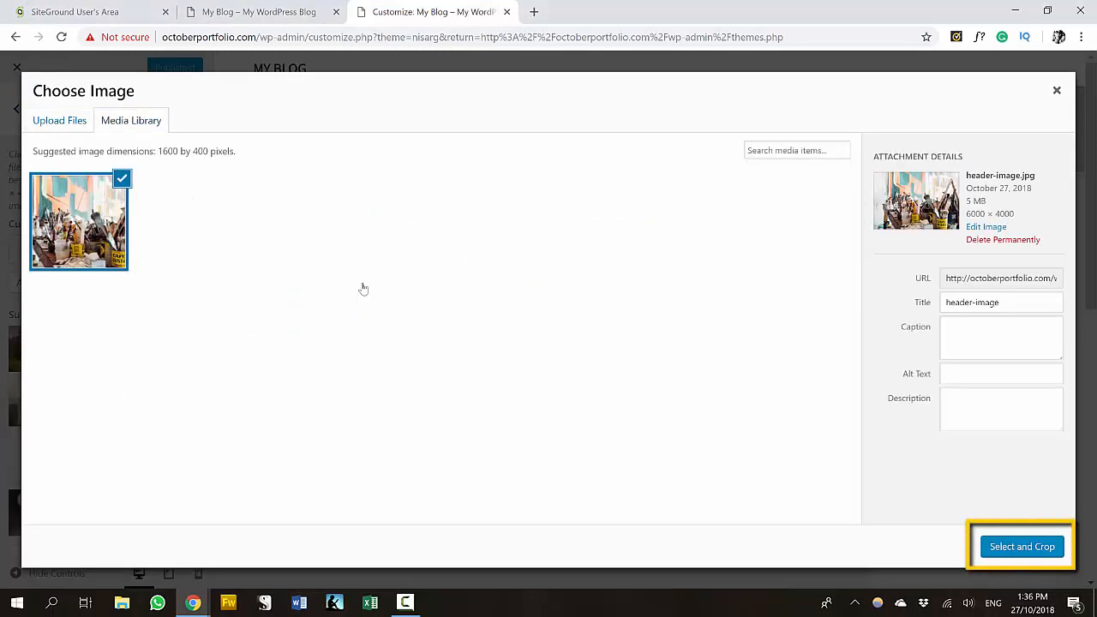
left_click(1021, 546)
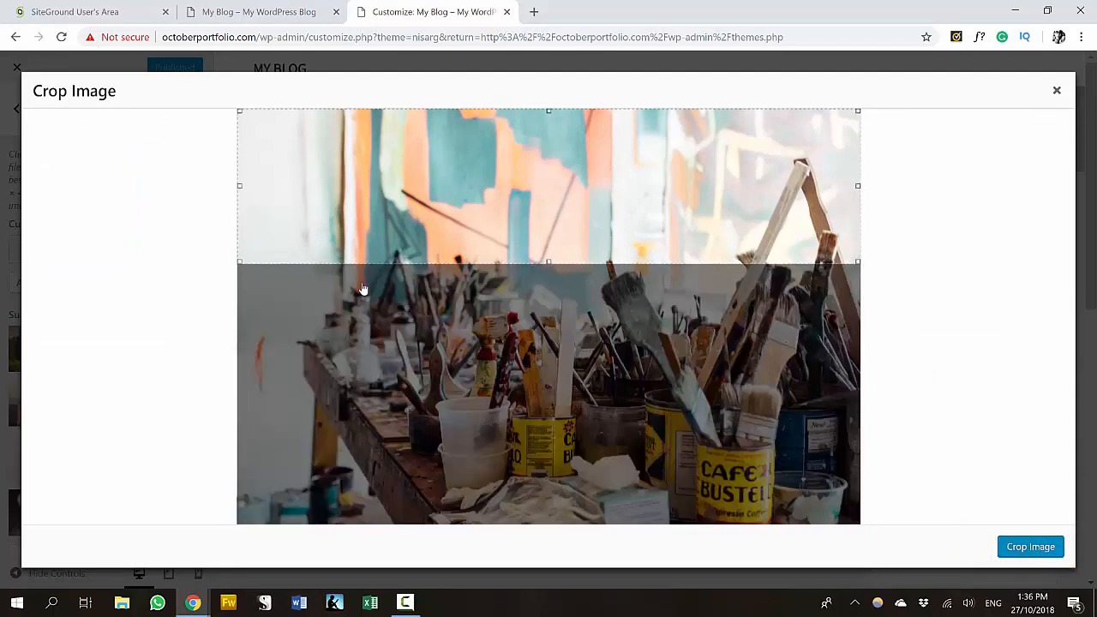
left_click_drag(549, 186, 548, 260)
left_click(1030, 547)
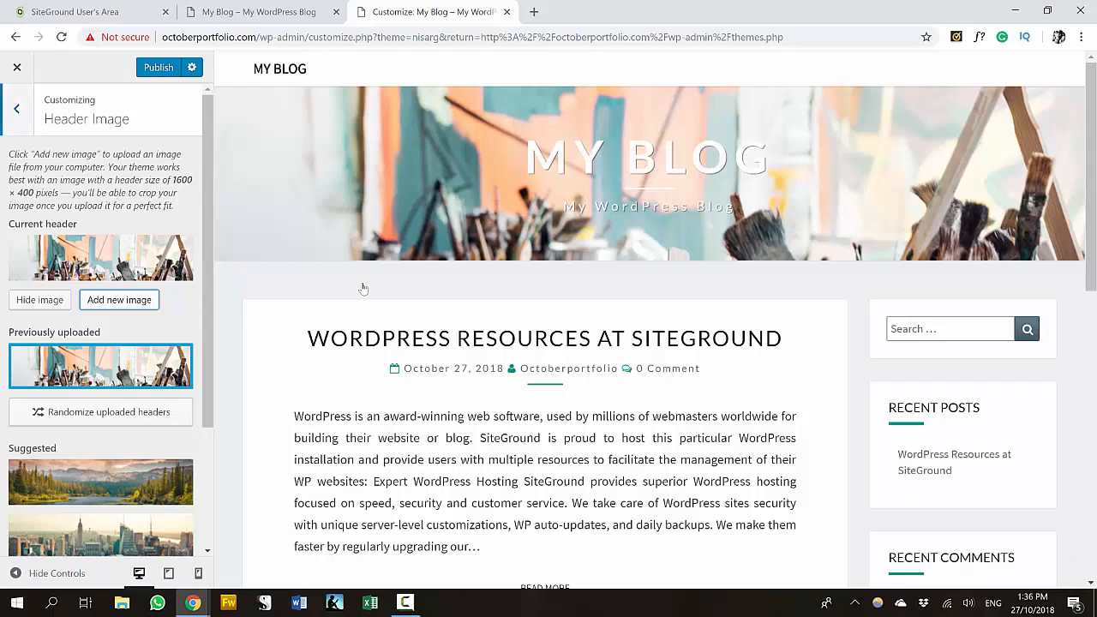
key("Escape")
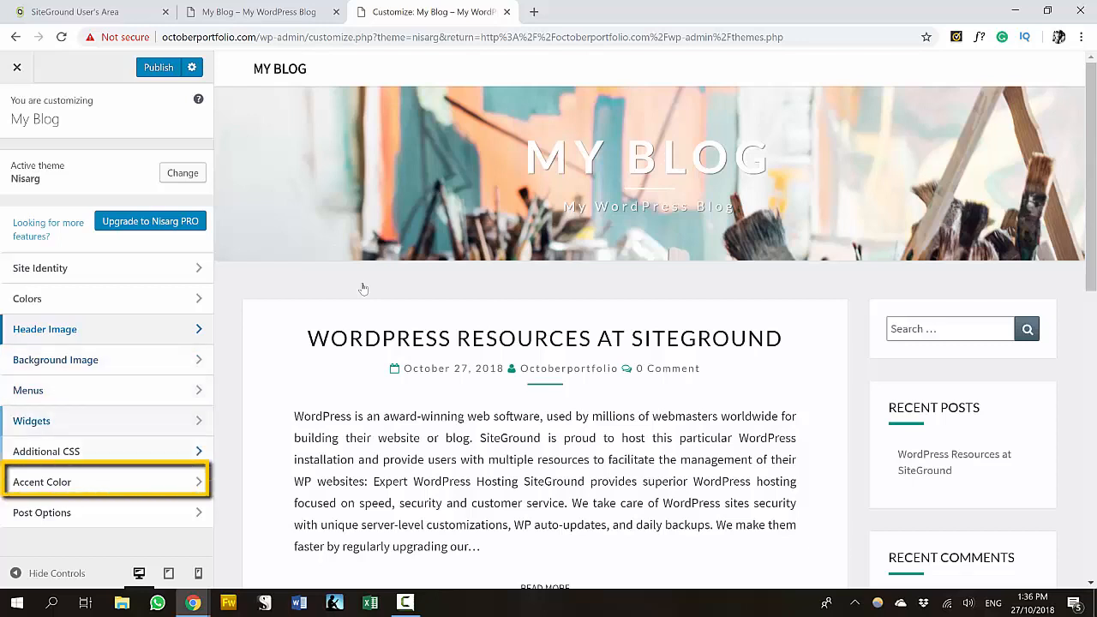
- Set the accent colour hex value to #FCCB6F
left_click(107, 481)
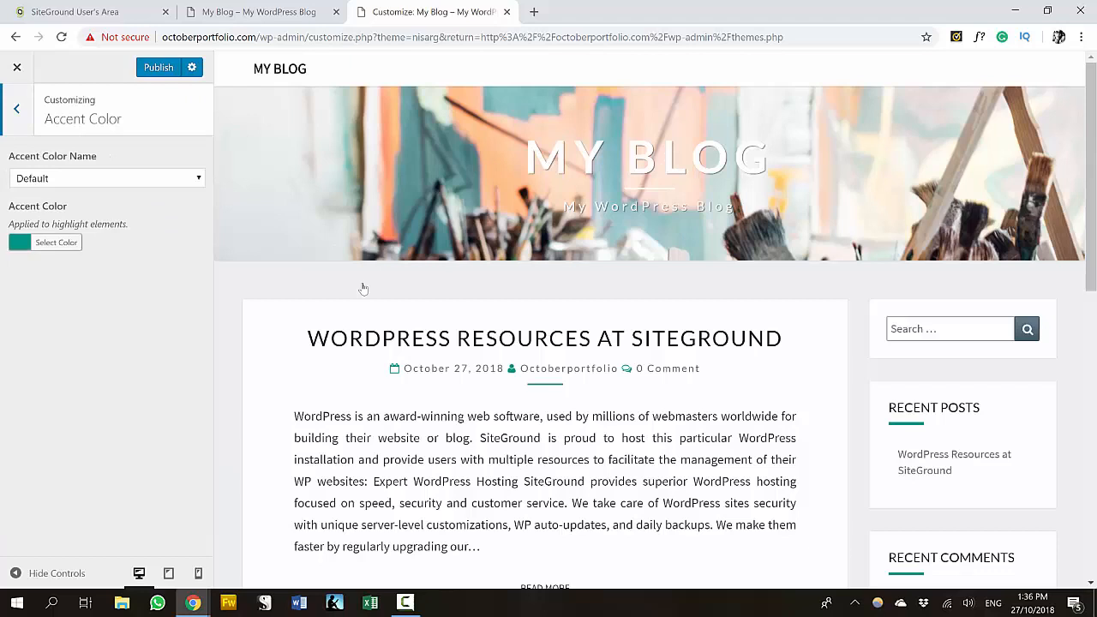
left_click(56, 242)
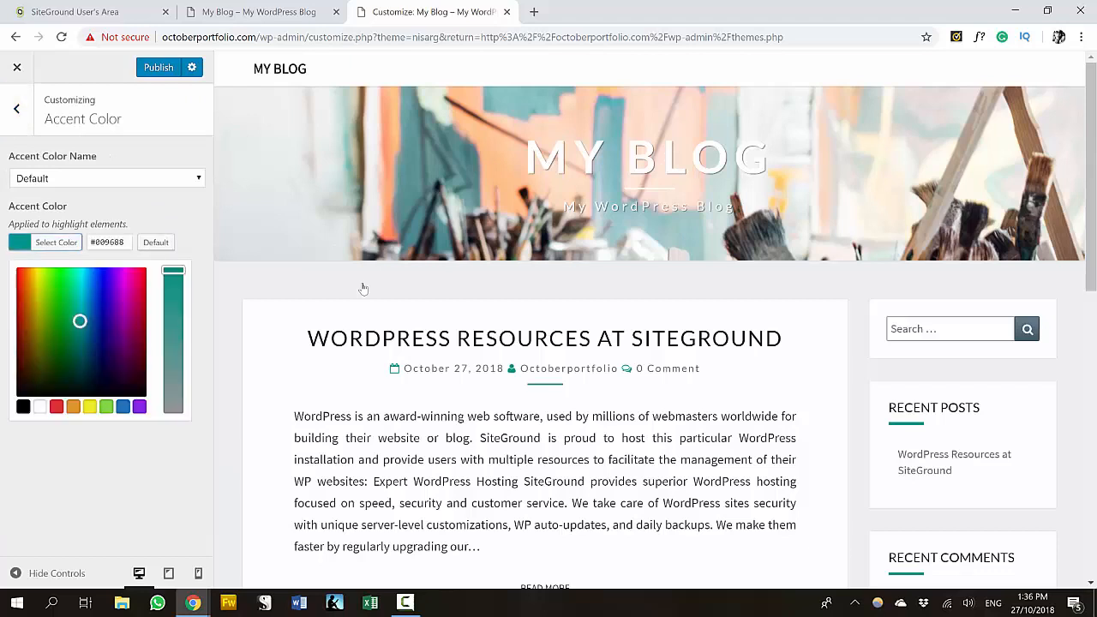
key("Tab")
type("#FCC")
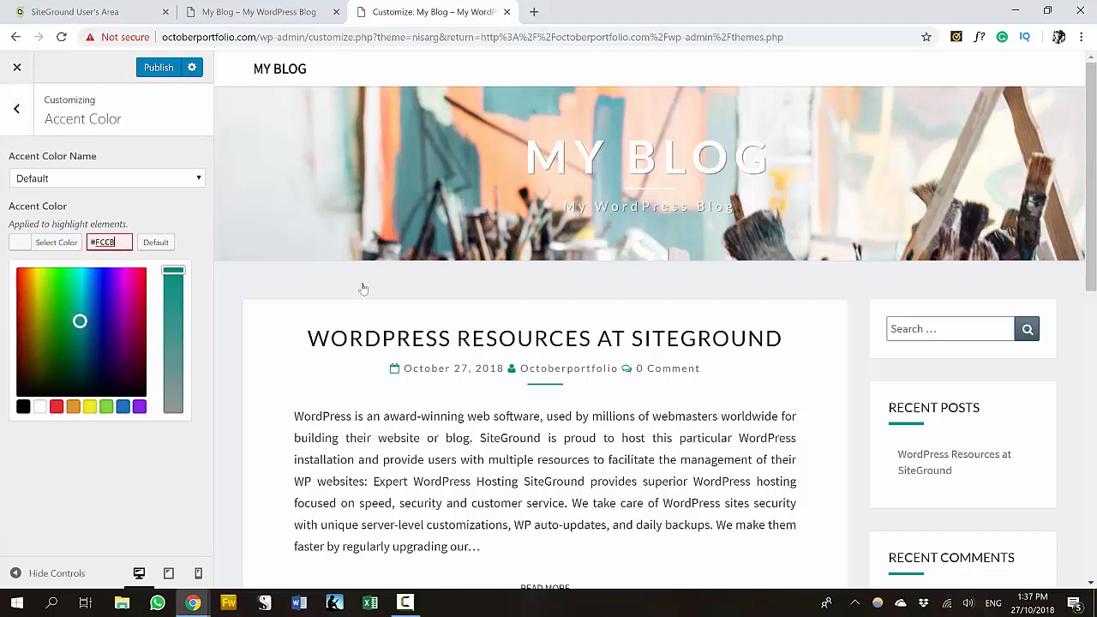
type("B6F")
left_click(16, 109)
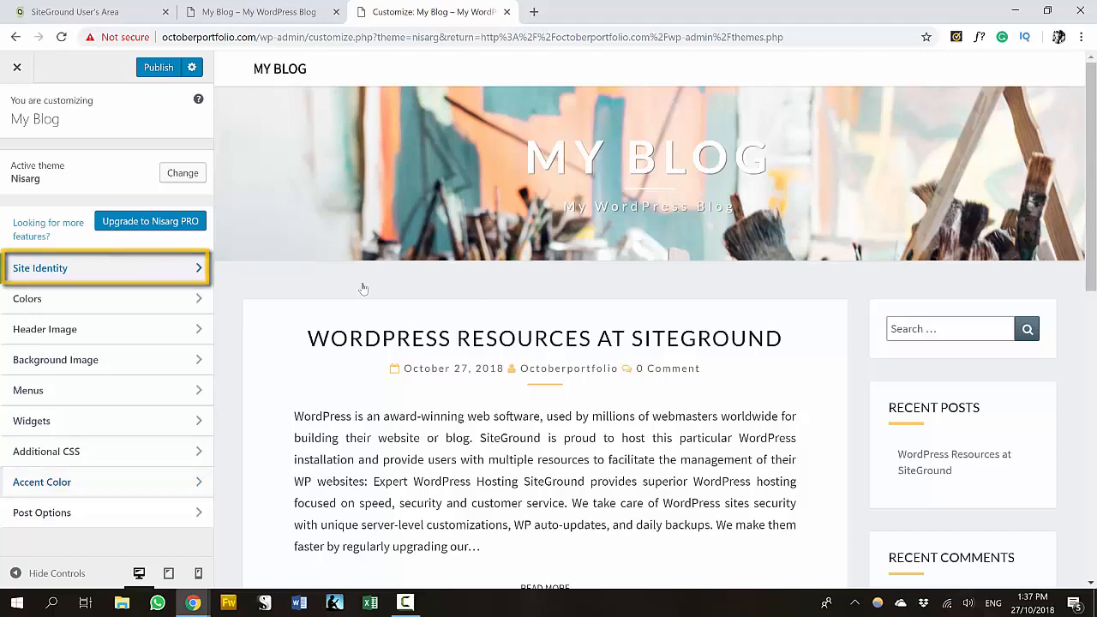
- Finish the site title and set the tagline to 'Example Online Portfolio'
type("October Portfolio")
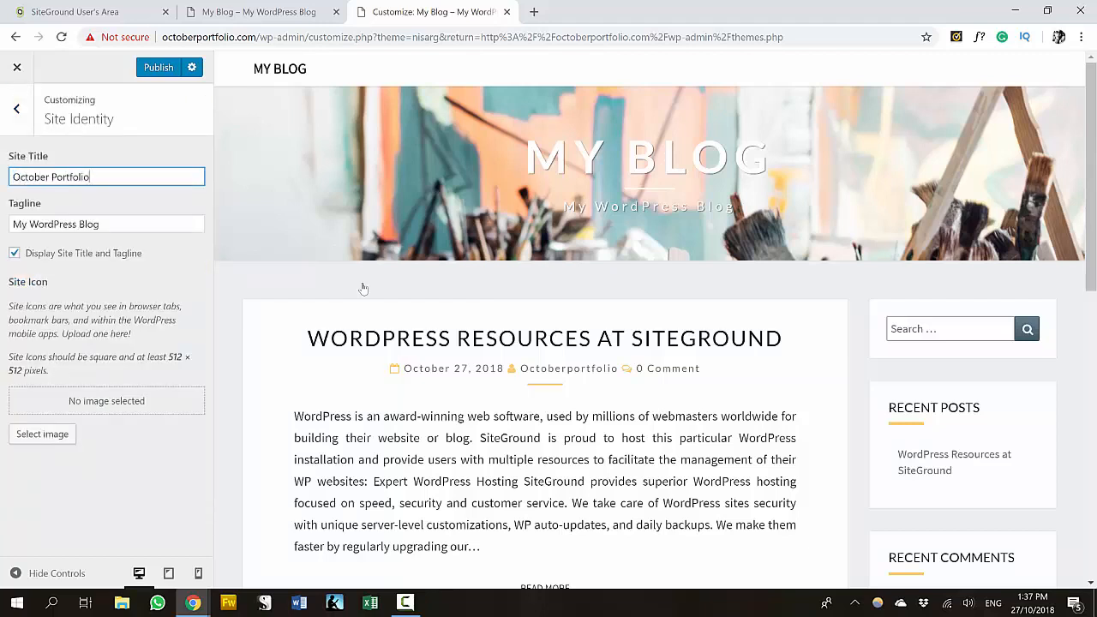
key("Tab")
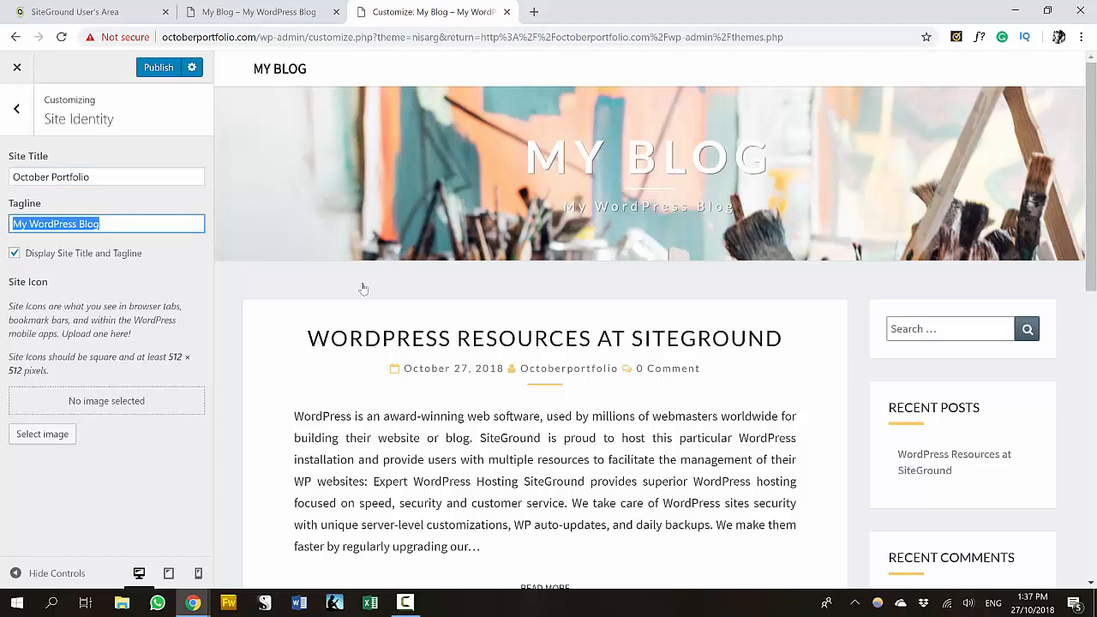
type("Example Online Portfolio")
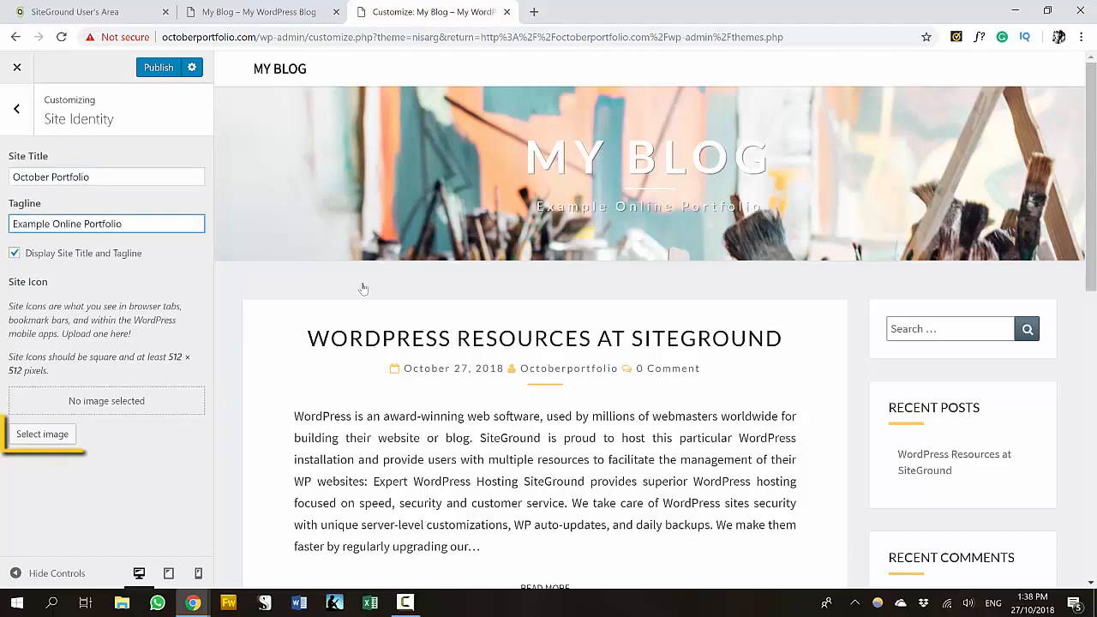
key("Tab")
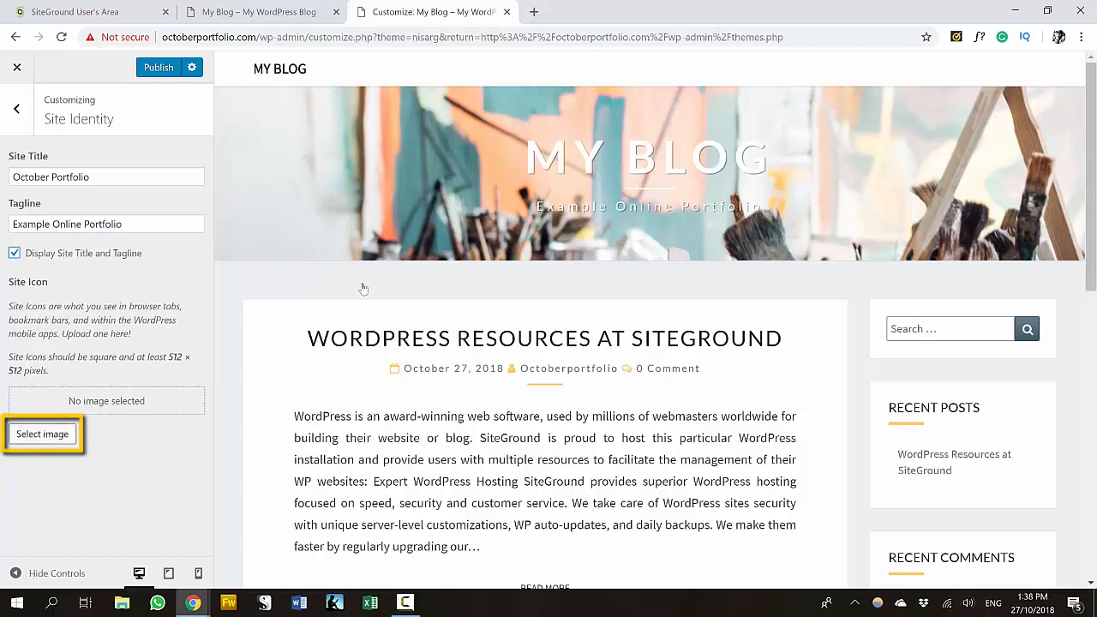
- Upload logo-example.png and set it as the site icon
key("Tab")
key("Return")
left_click(59, 121)
left_click(548, 325)
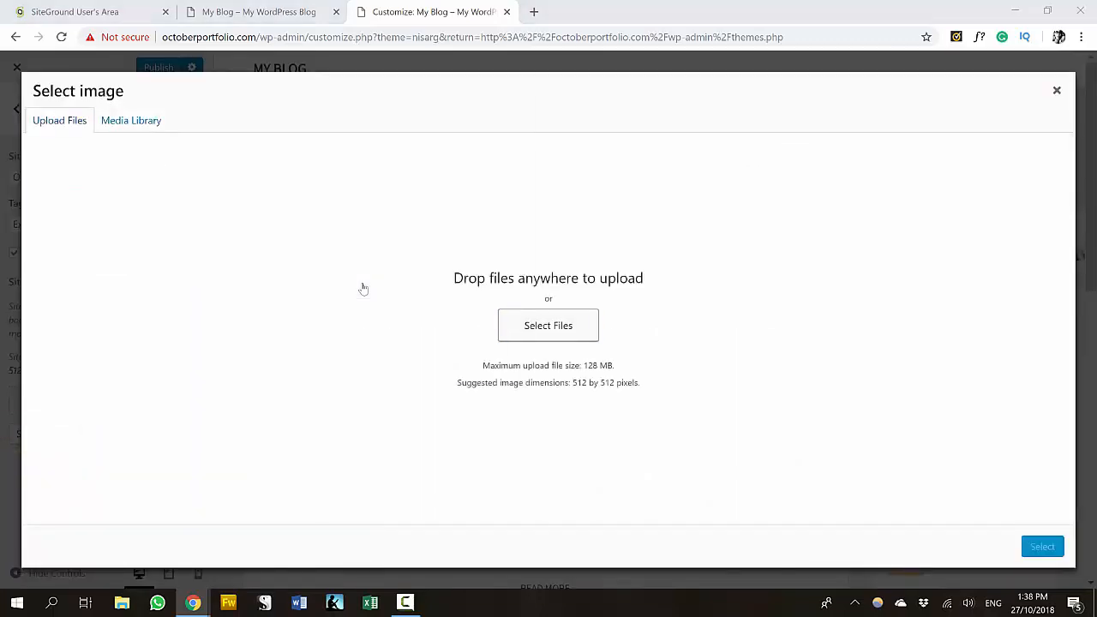
left_click(166, 206)
key("Return")
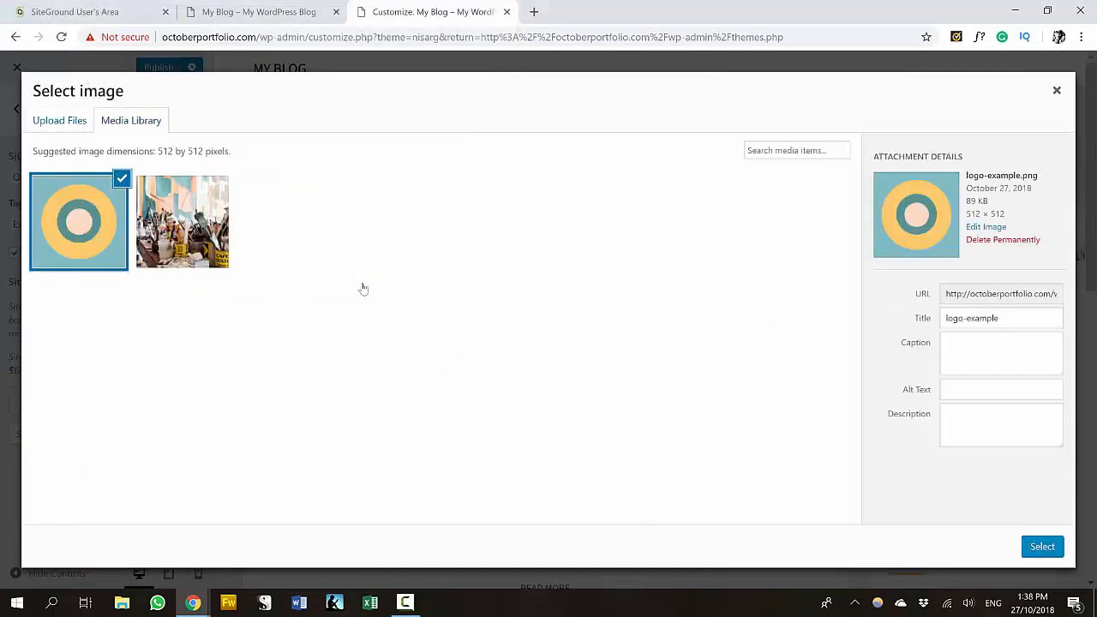
left_click(1041, 546)
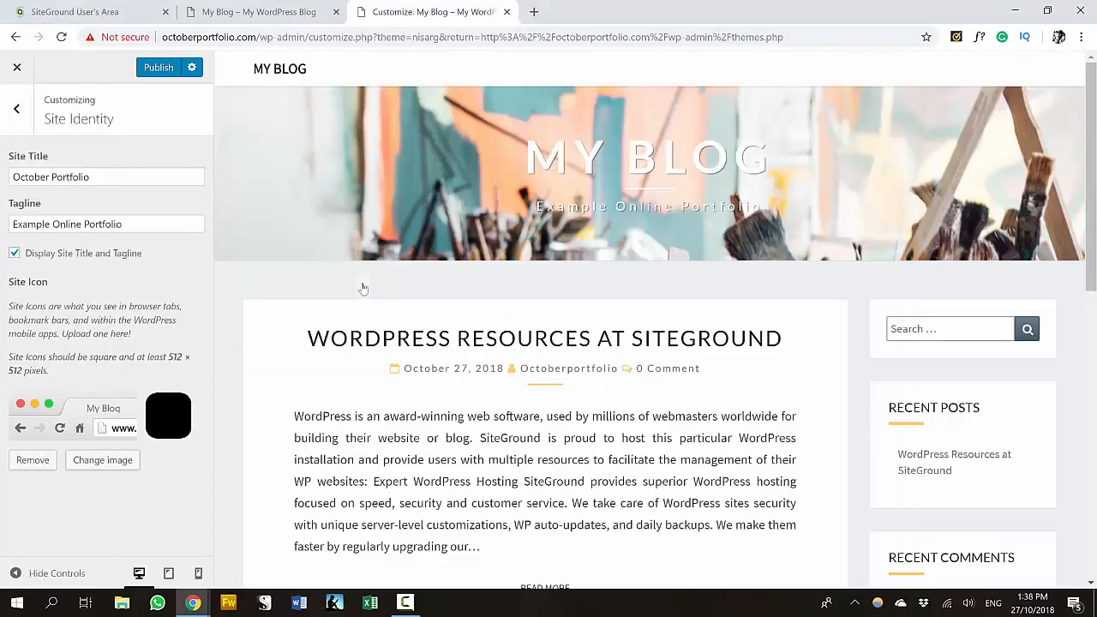
left_click(16, 109)
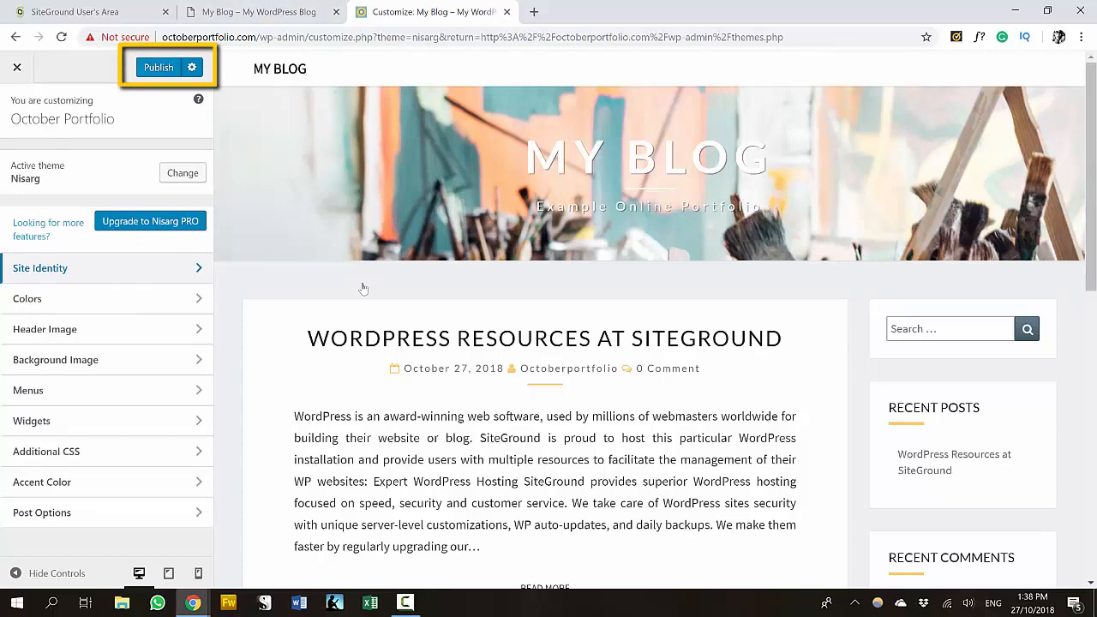
- Publish the Customizer changes and return to the admin Themes page
left_click(158, 67)
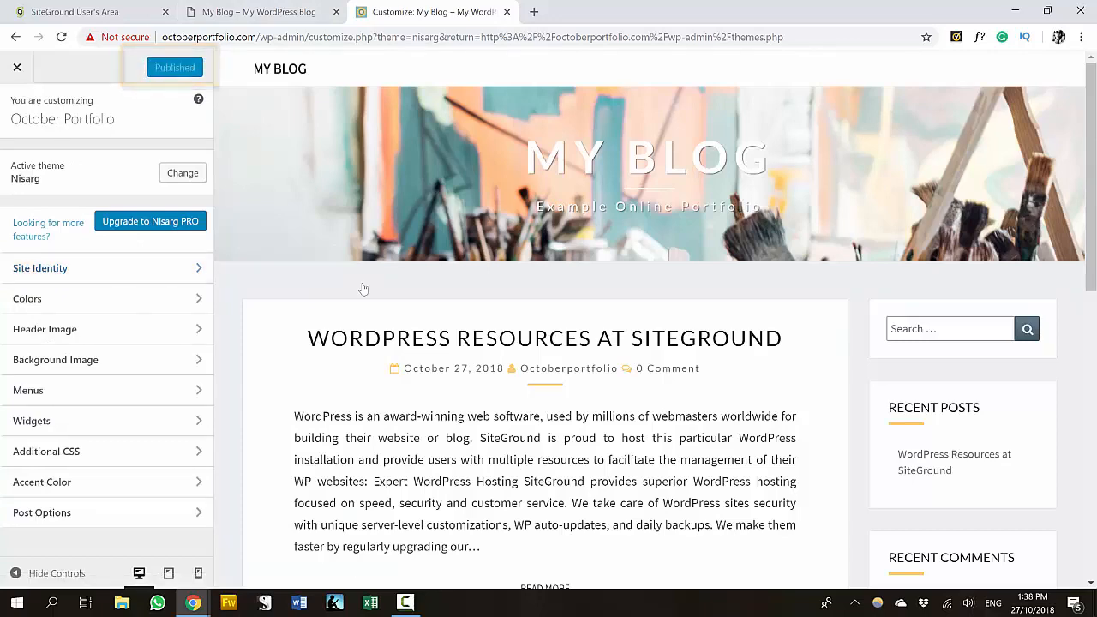
left_click(258, 12)
left_click(60, 37)
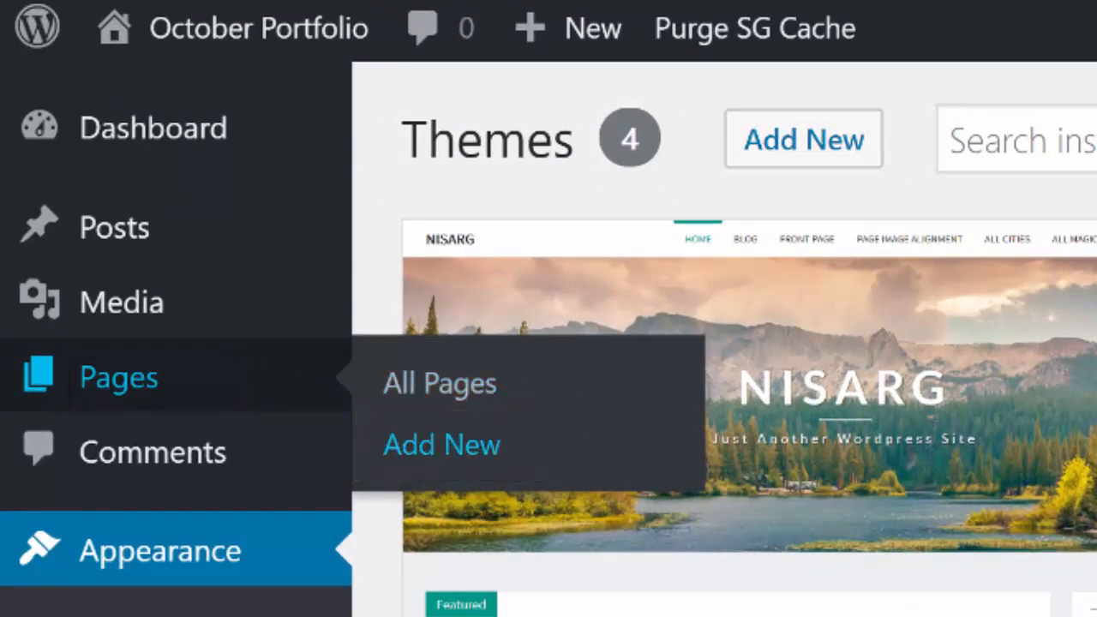
- Start a new page and write the intro text 'Type some content' and an 'Add headings' line
left_click(441, 444)
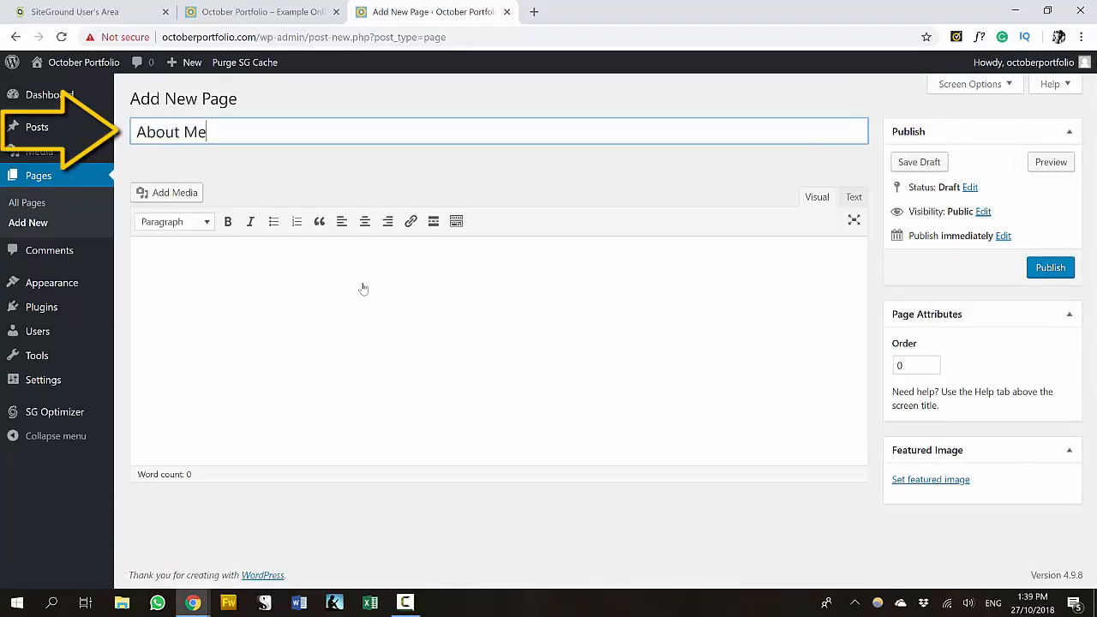
left_click(363, 288)
type("Type some c")
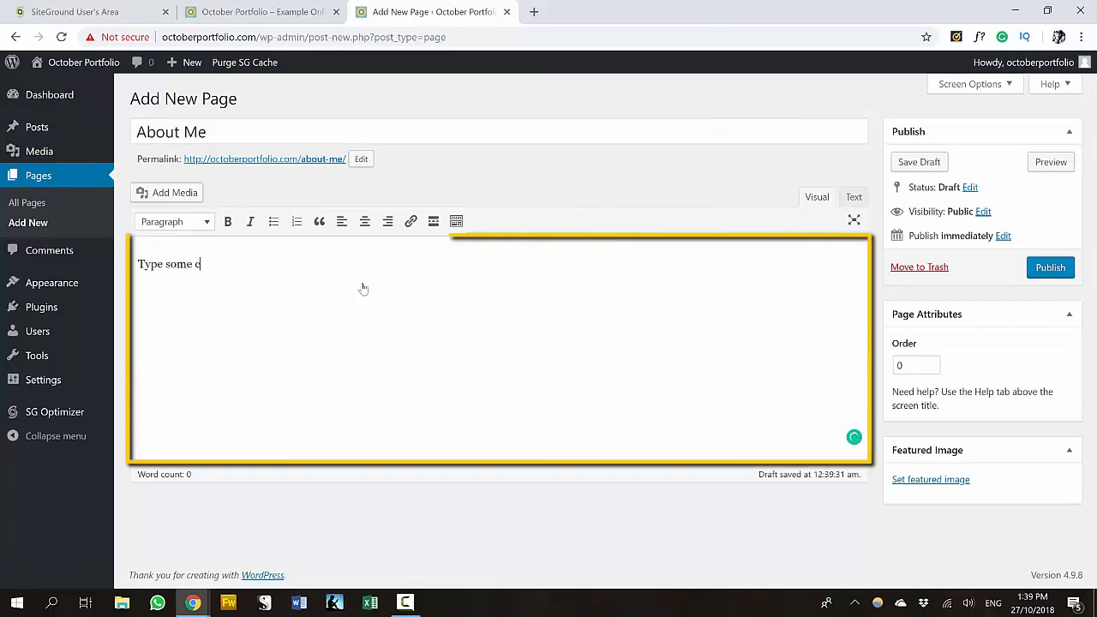
type("ontent here.")
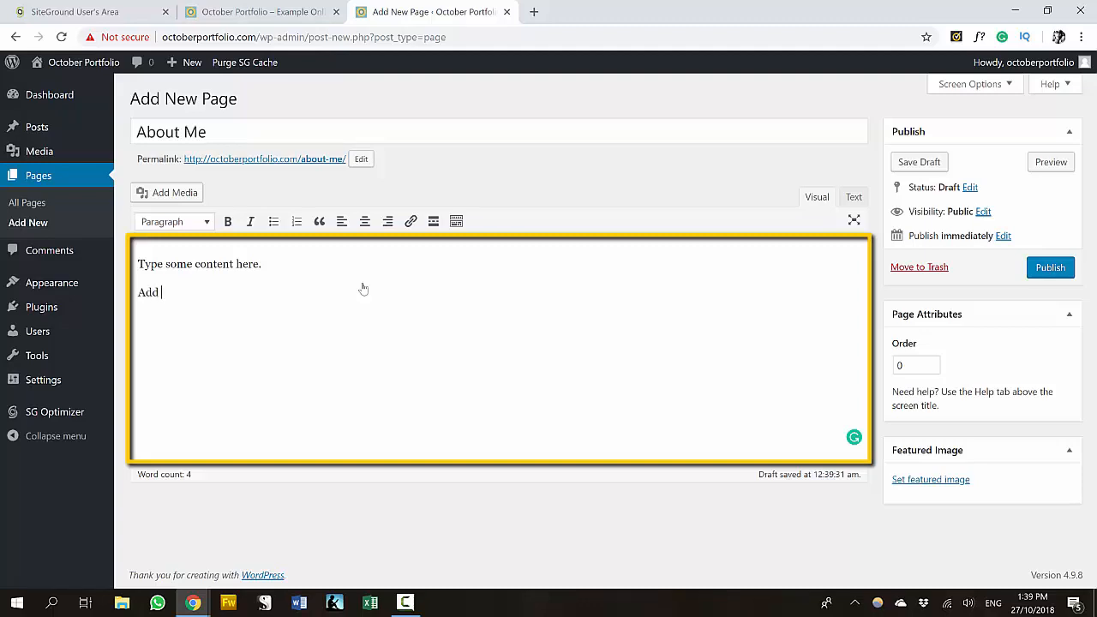
type("gs")
key("Return")
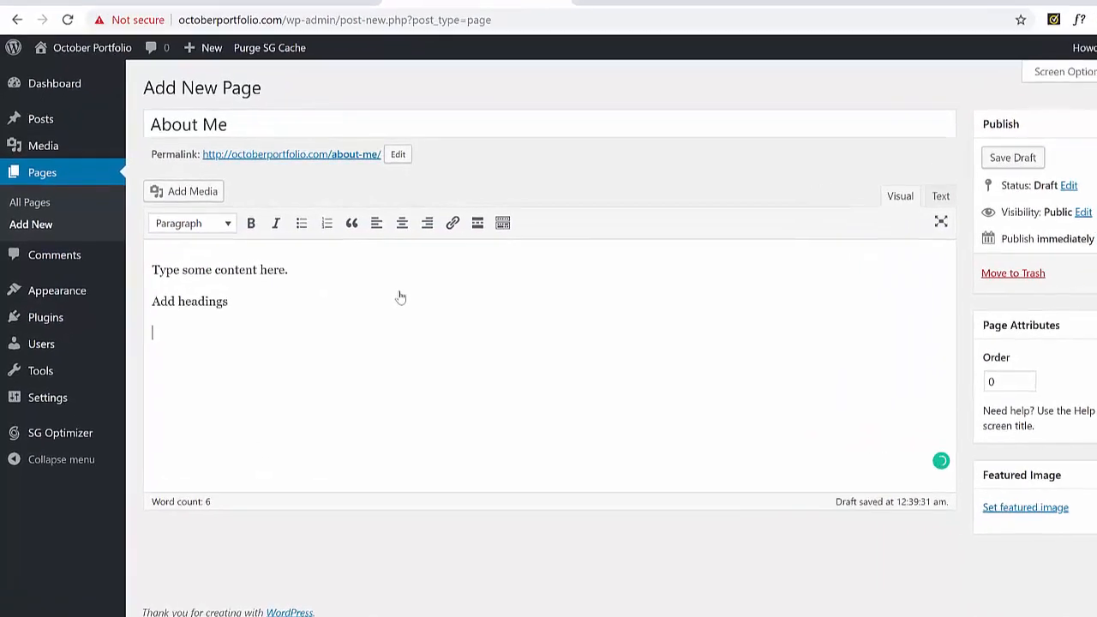
key("BackSpace")
- Format the 'Add headings' line as Heading 3
key("shift+Left")
key("shift+Left")
key("shift+Left")
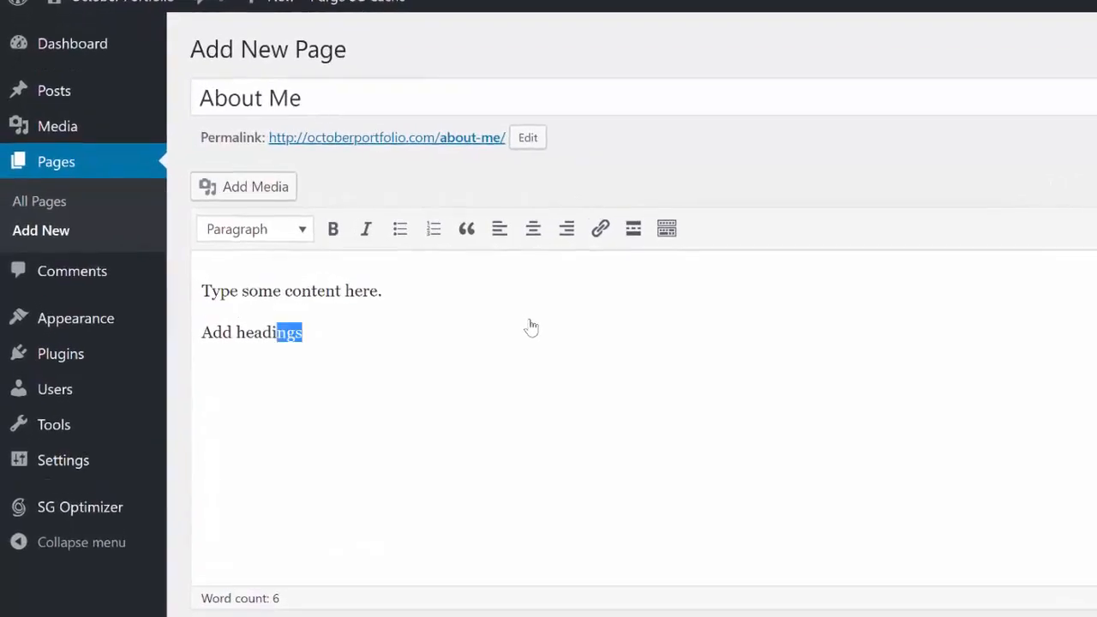
left_click_drag(277, 333, 202, 333)
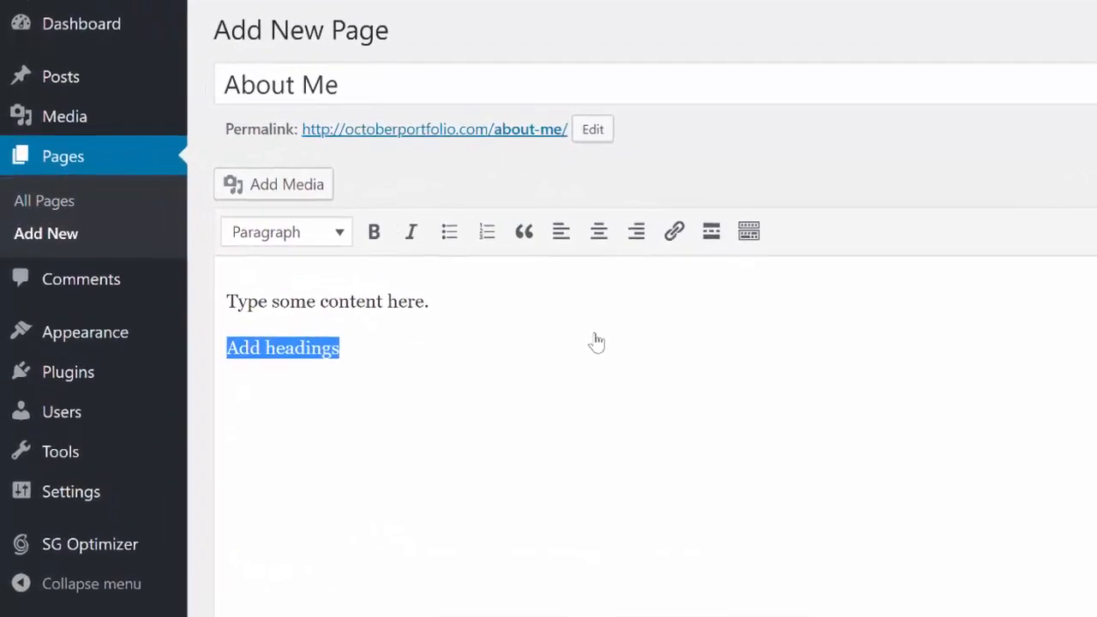
left_click(255, 229)
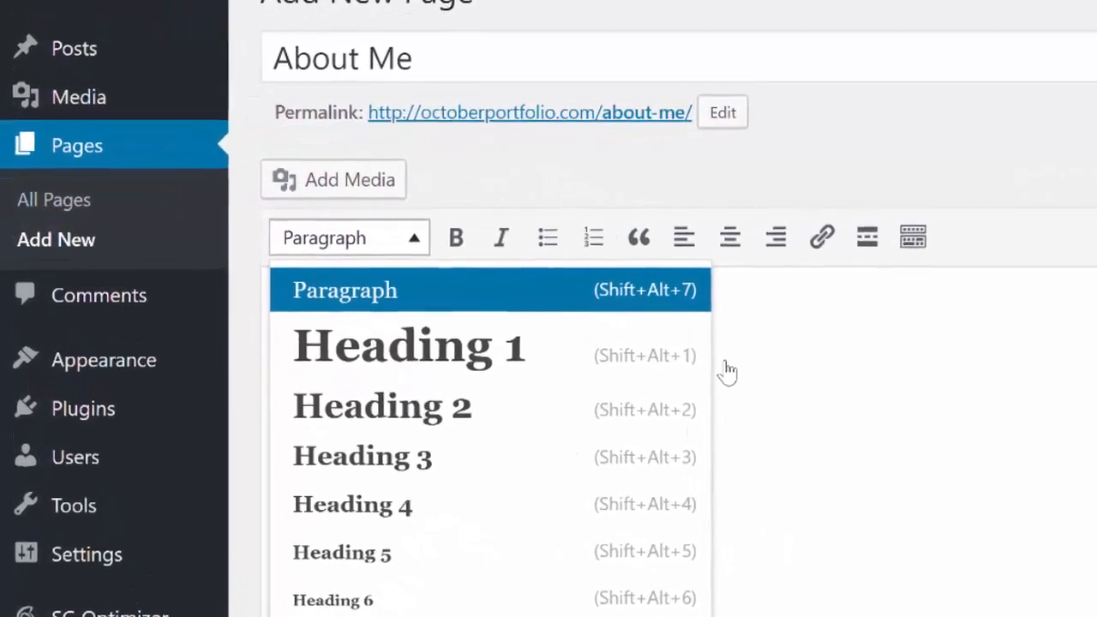
key("Down")
key("Down")
key("Down")
key("Down")
key("Up")
key("Return")
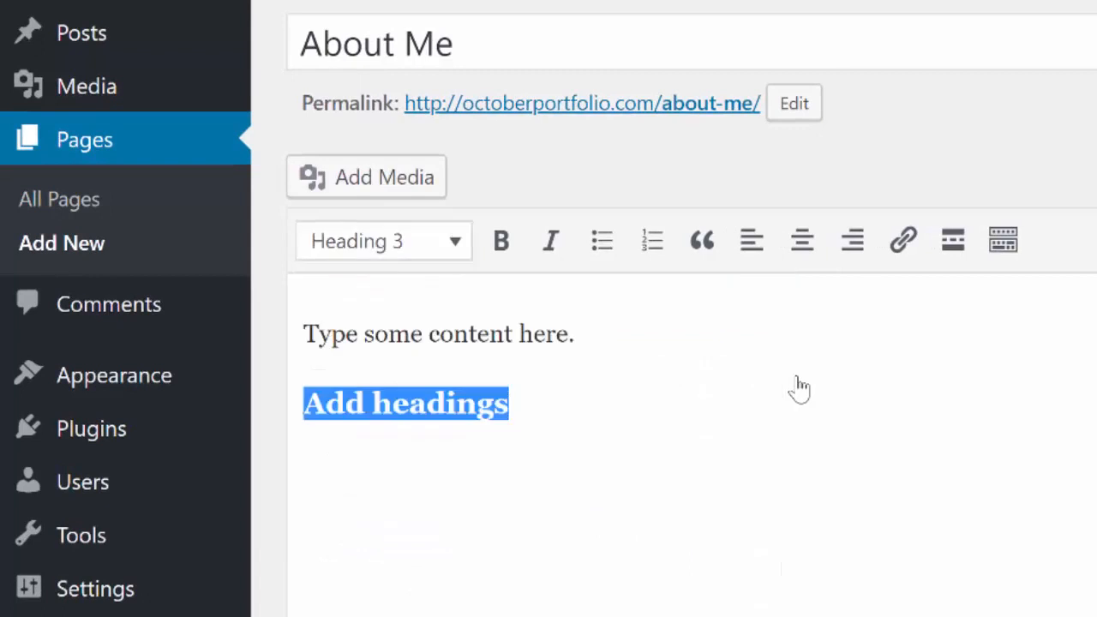
- Add a bulleted line 'You can bullet points' below the heading
key("End")
key("Return")
type("You can bullet points")
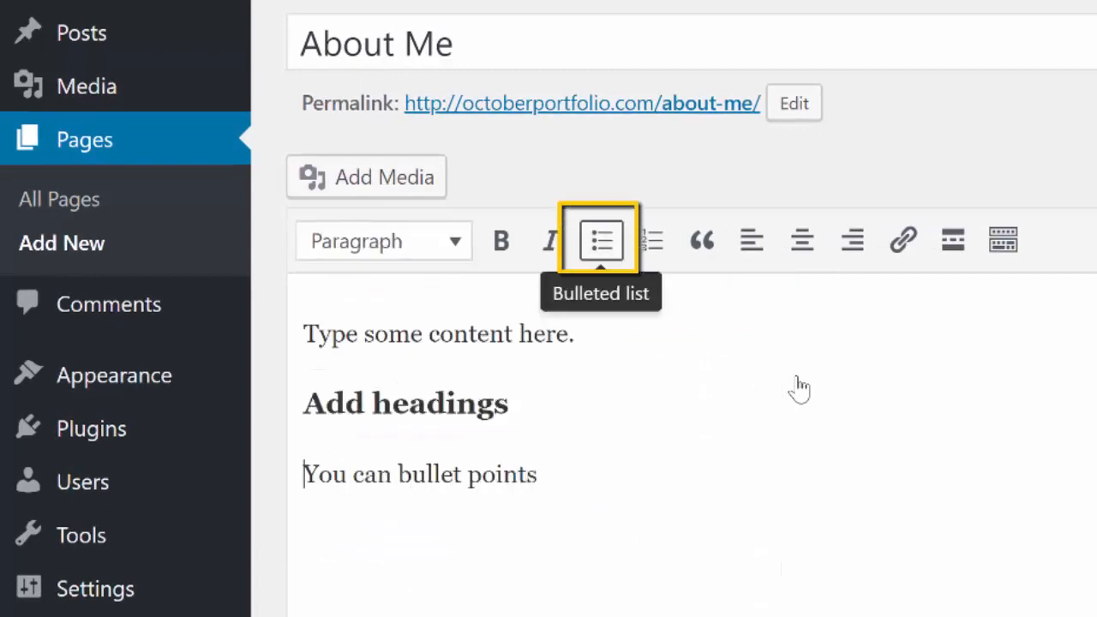
left_click(602, 240)
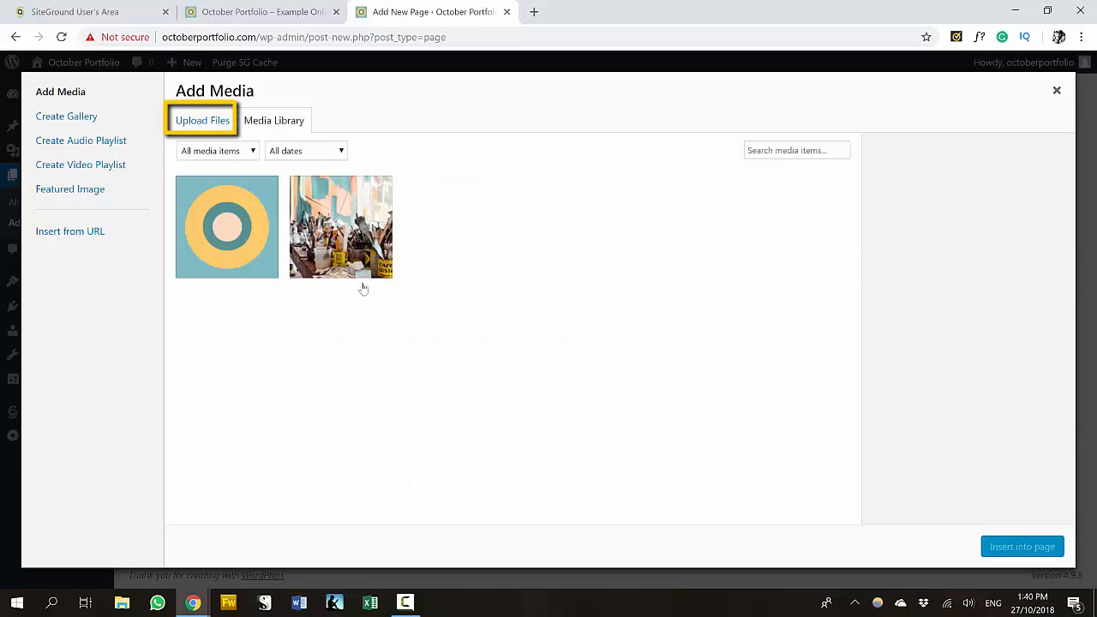
- Upload example-image-green with a caption and set its size to Full Size (1000 × 750)
left_click(203, 121)
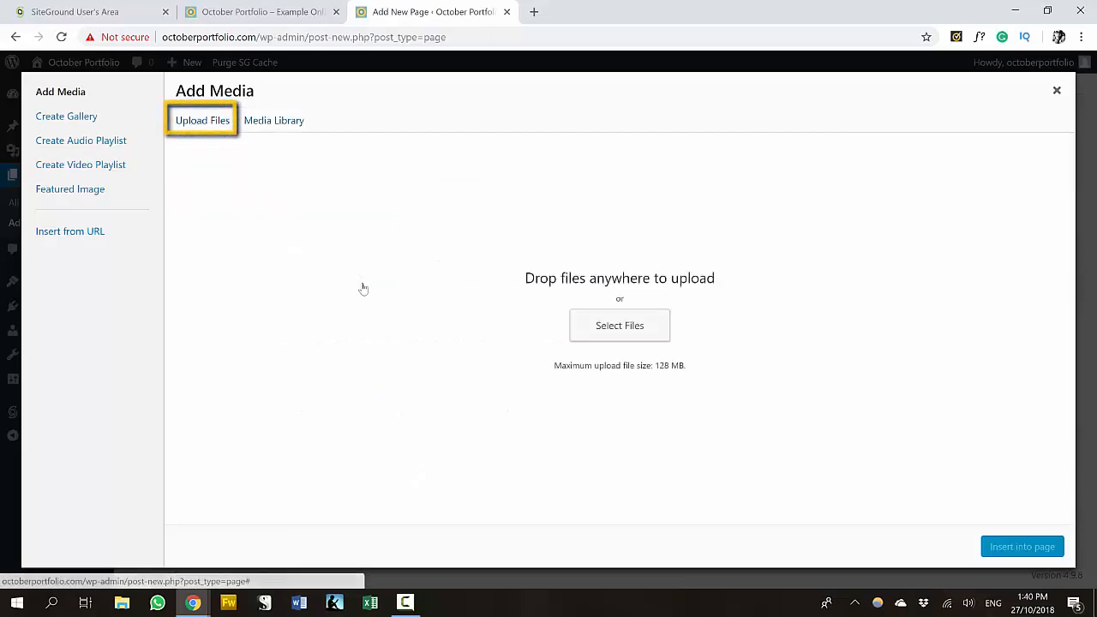
left_click(620, 325)
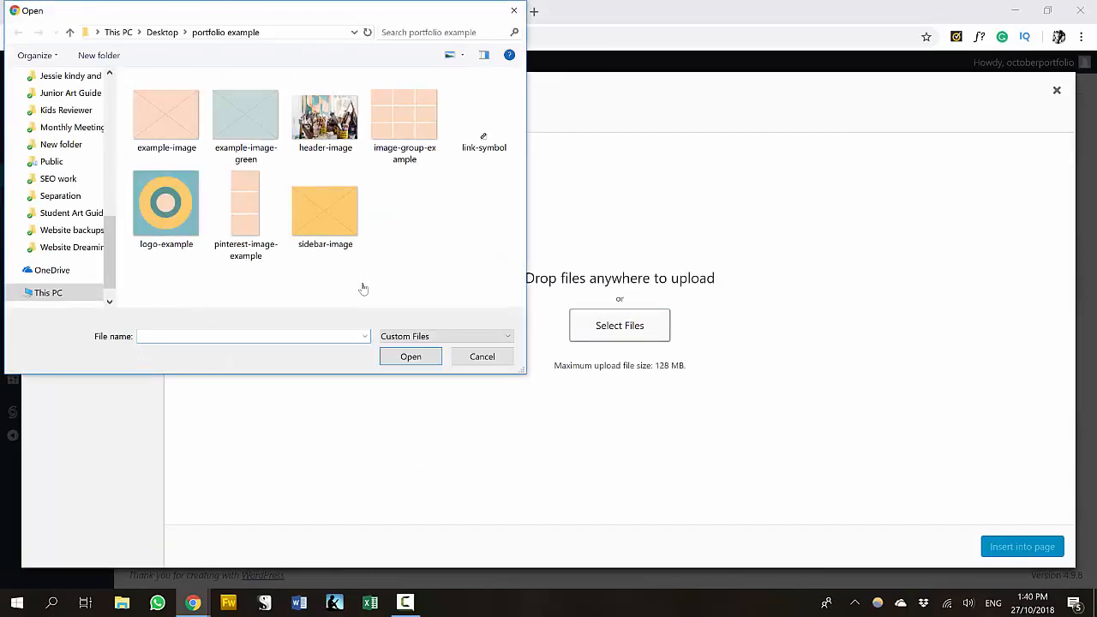
left_click(246, 119)
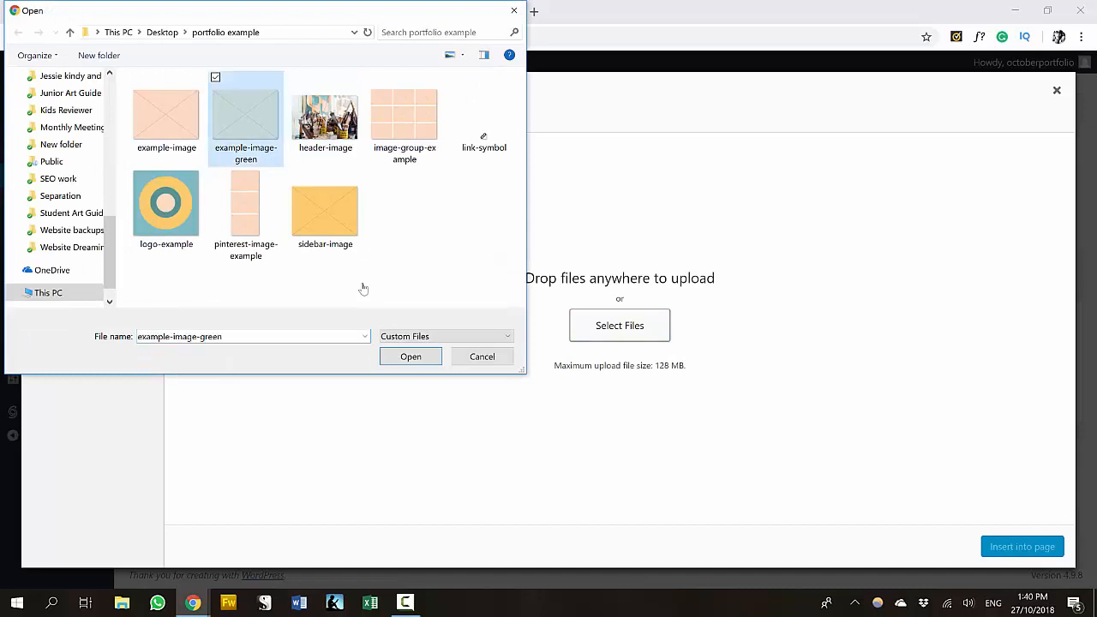
left_click(411, 357)
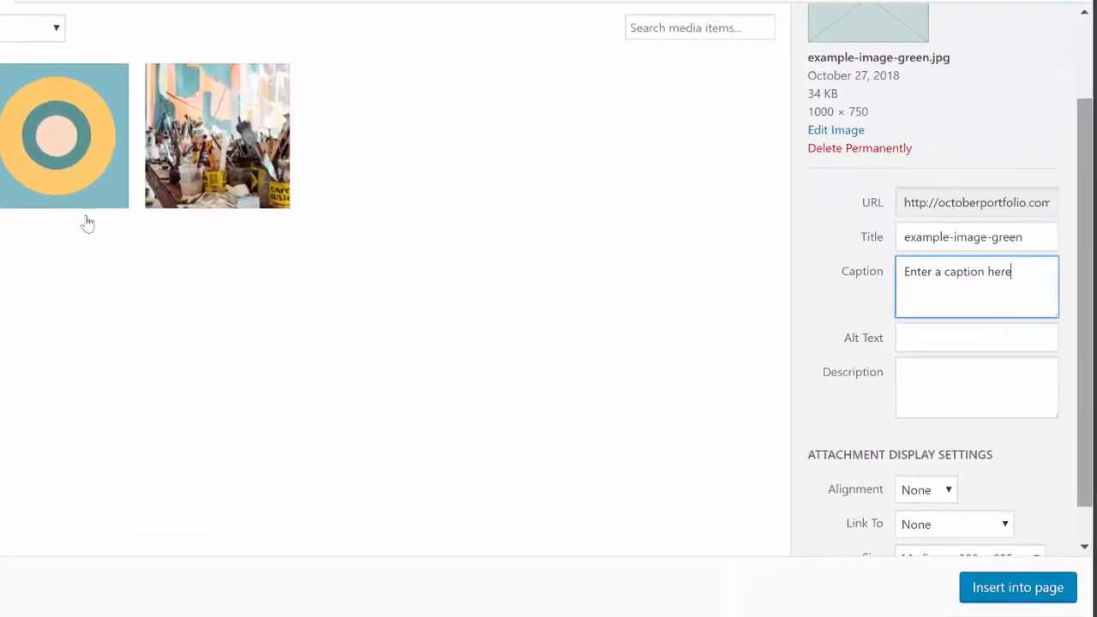
key("Tab")
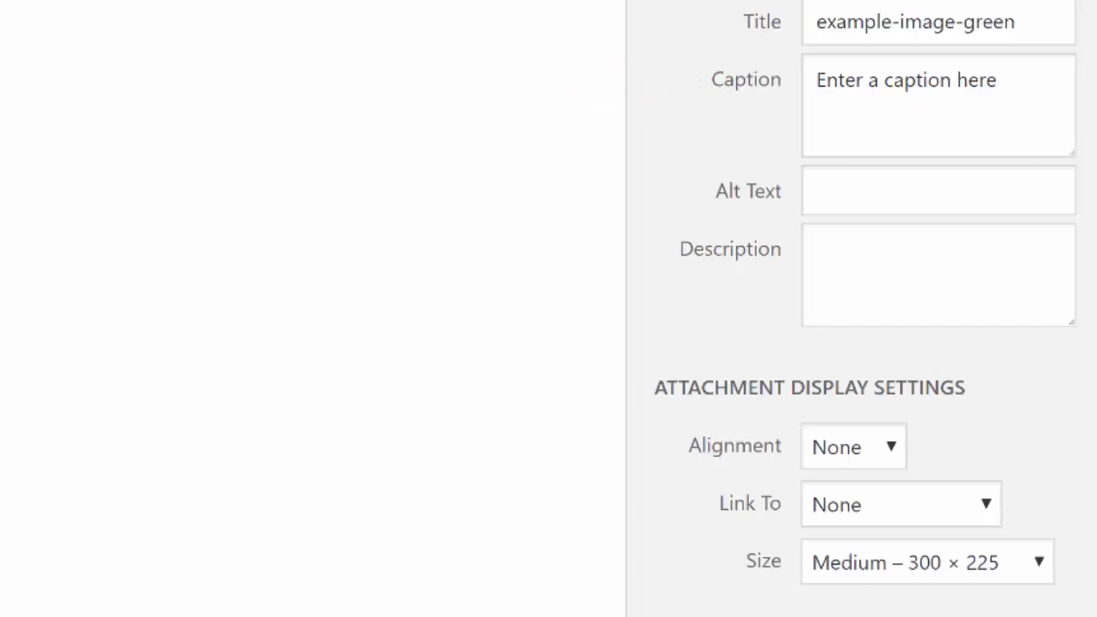
left_click(927, 562)
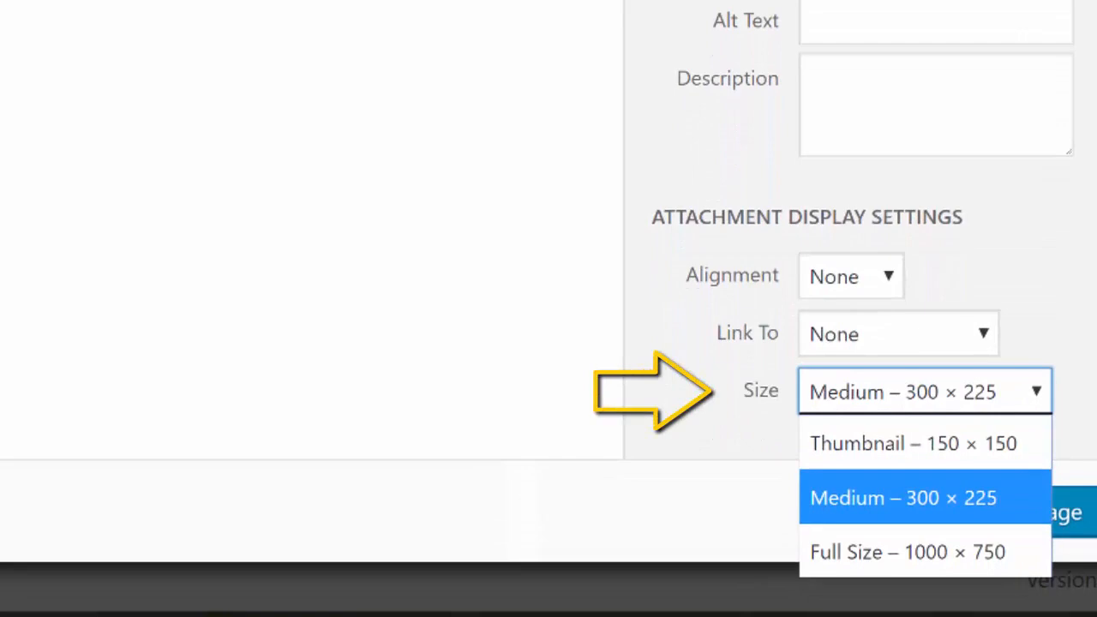
key("Down")
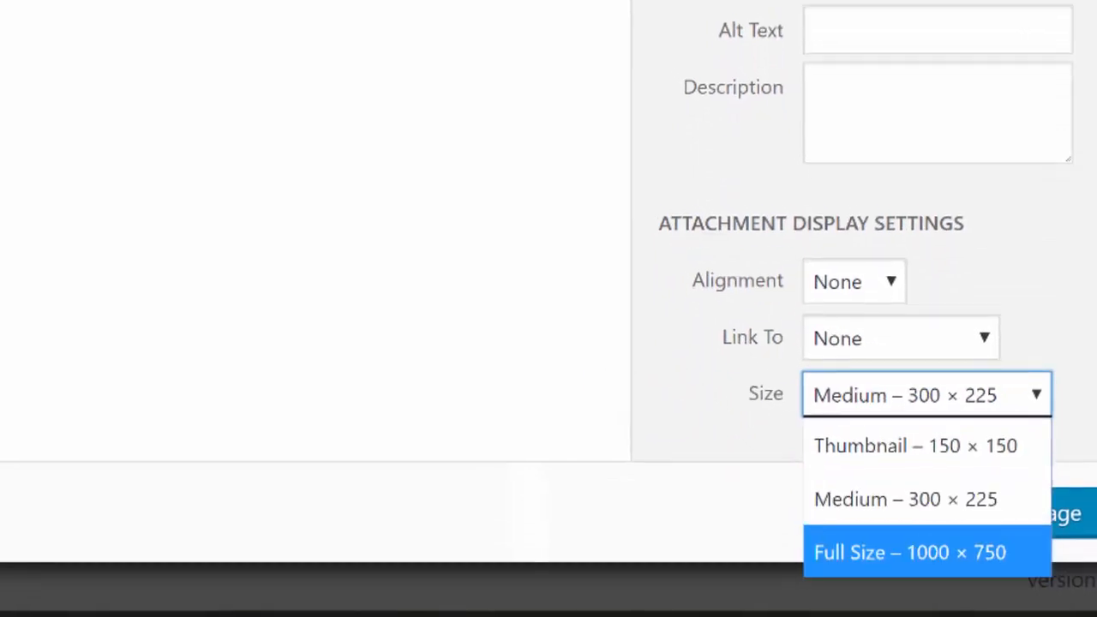
key("Return")
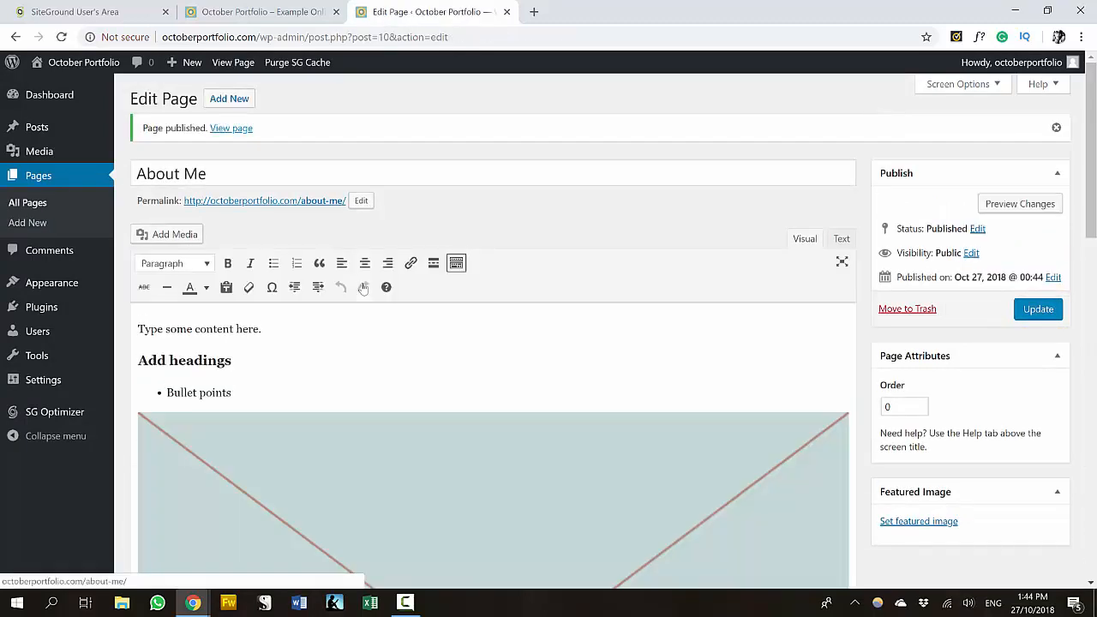
- View the published About Me page on the live site
left_click(230, 95)
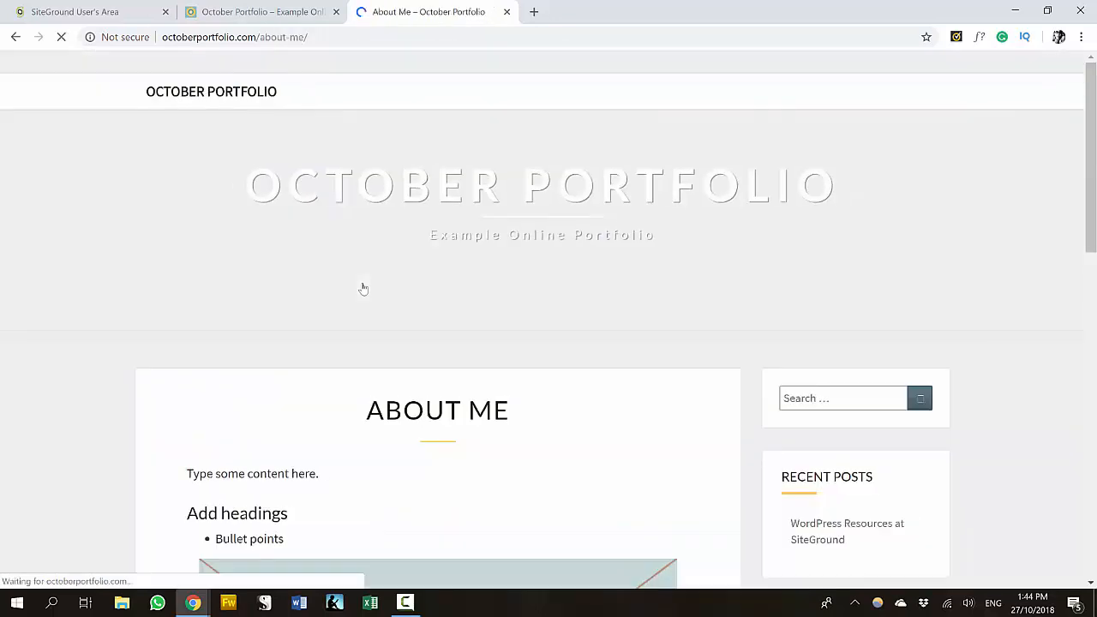
scroll(363, 289, "down", 3)
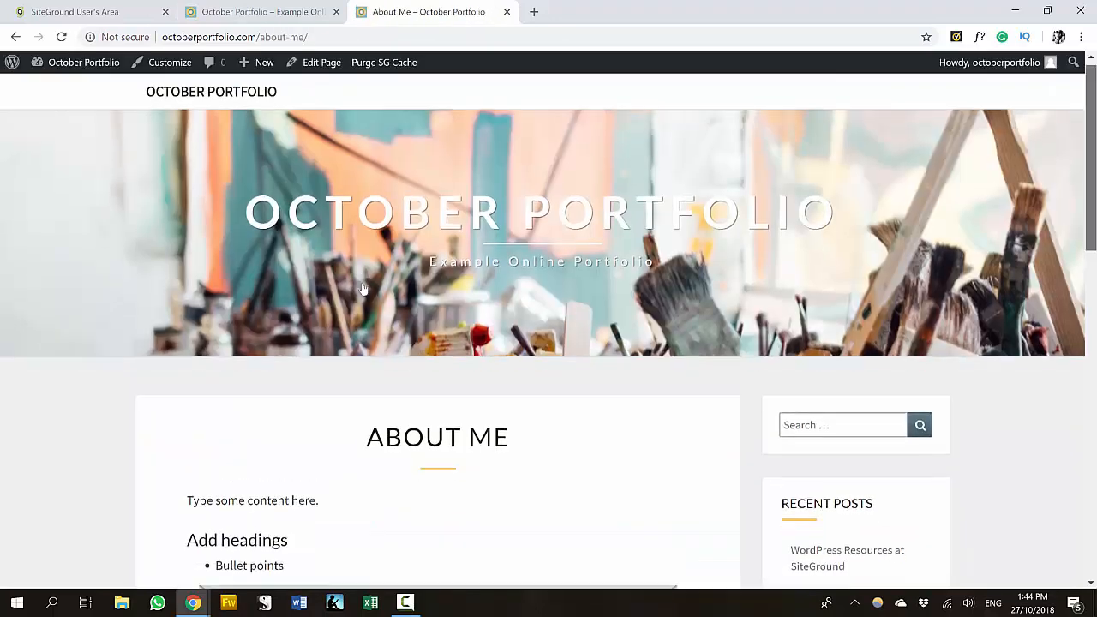
scroll(363, 288, "up", 3)
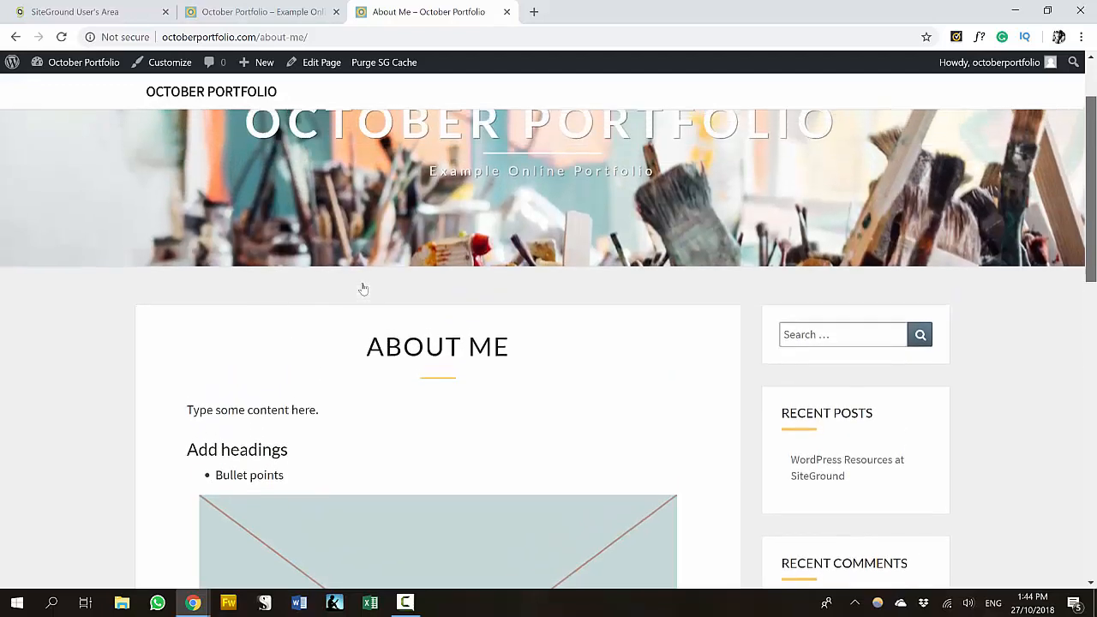
scroll(363, 288, "up", 1)
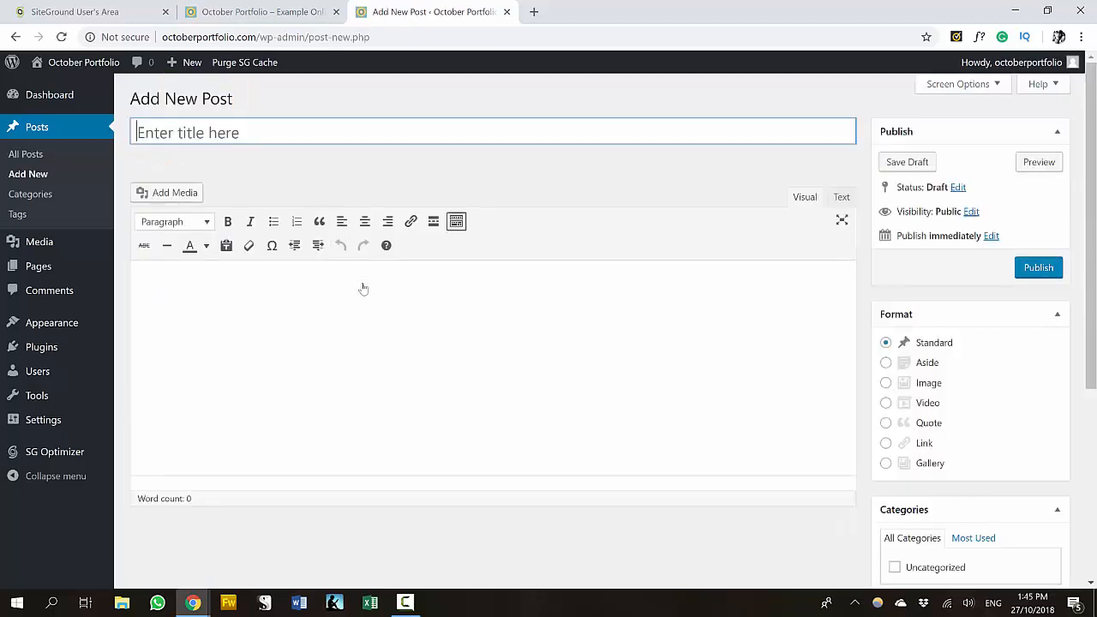
- Title a new post 'Example Post' with the body line 'Add some sample text'
type("Example Post")
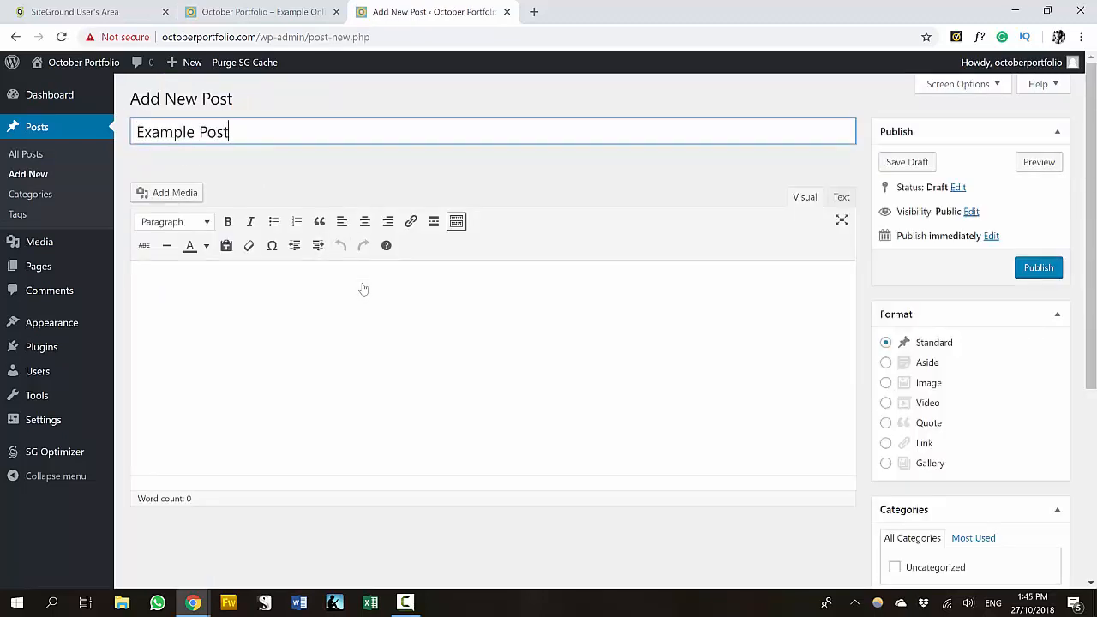
left_click(364, 289)
type("Add some sample ")
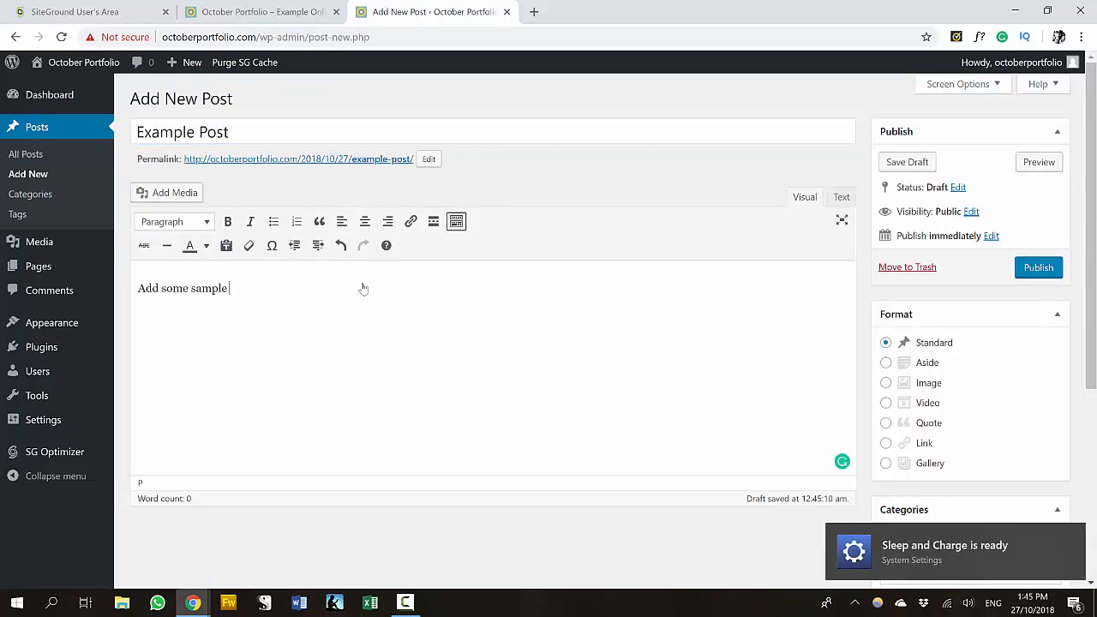
type("text")
key("Return")
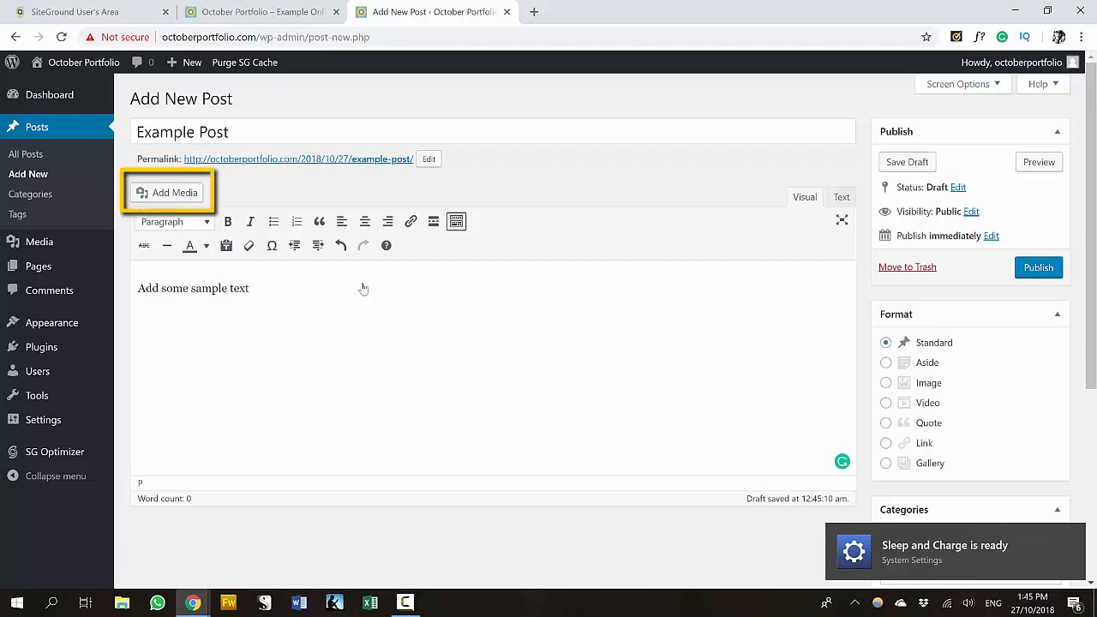
- Insert image-group-example into the post captioned 'This is a collection of my shell paintings'
left_click(167, 193)
left_click(619, 326)
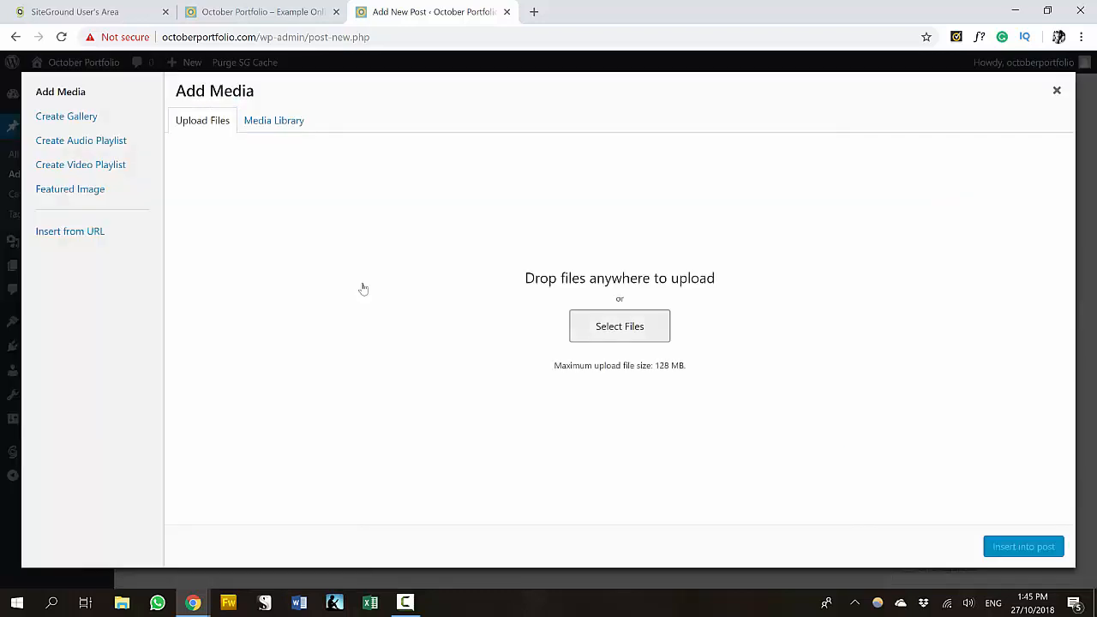
left_click(405, 120)
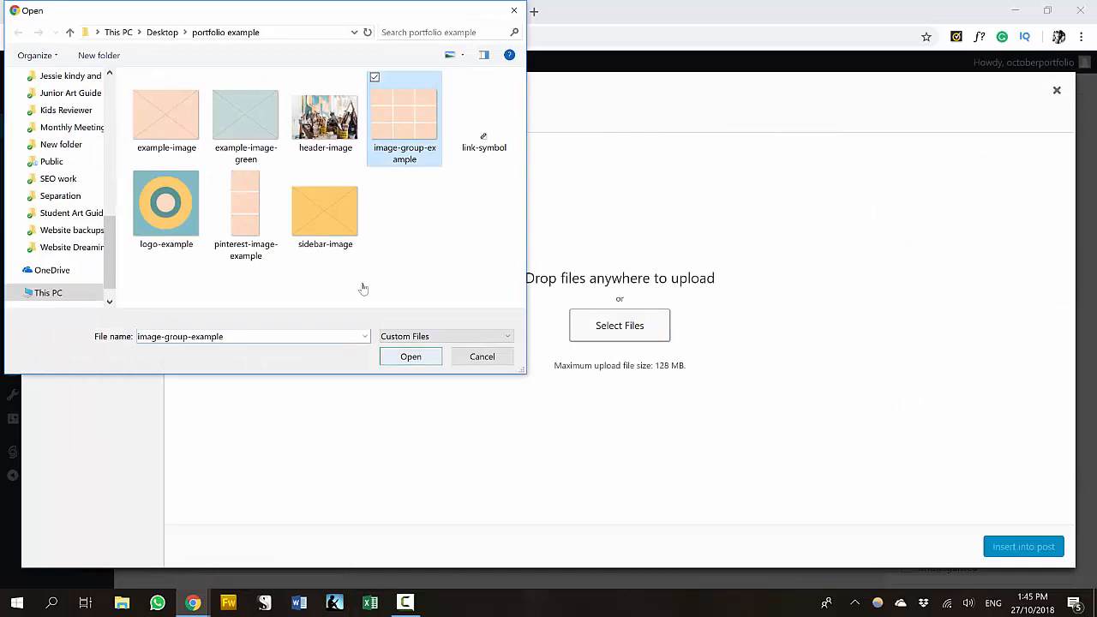
left_click(410, 356)
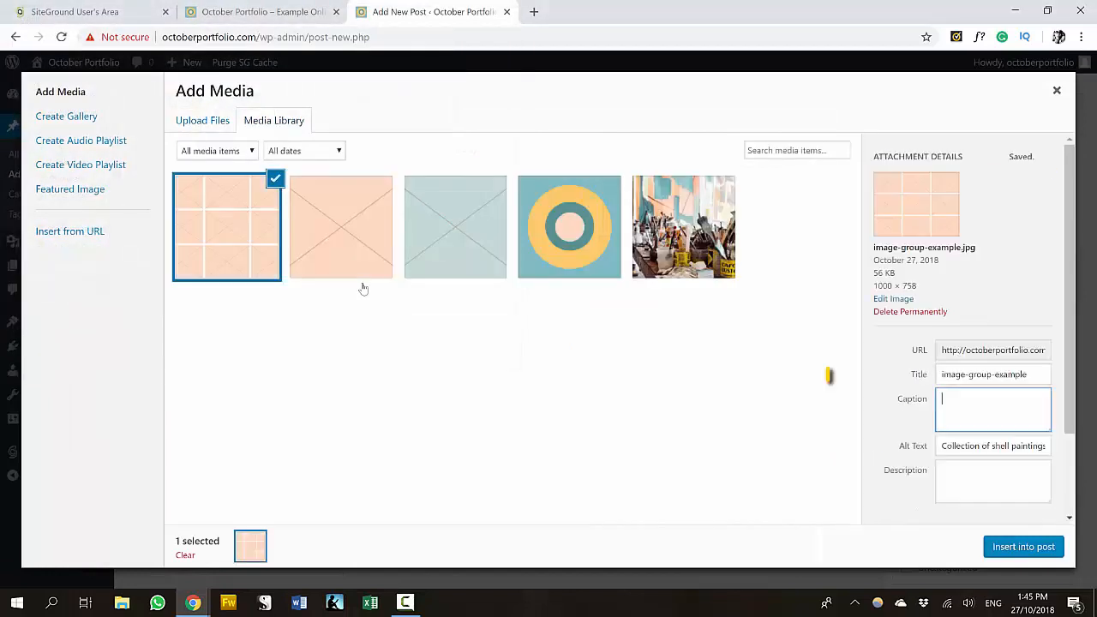
type("This is a ")
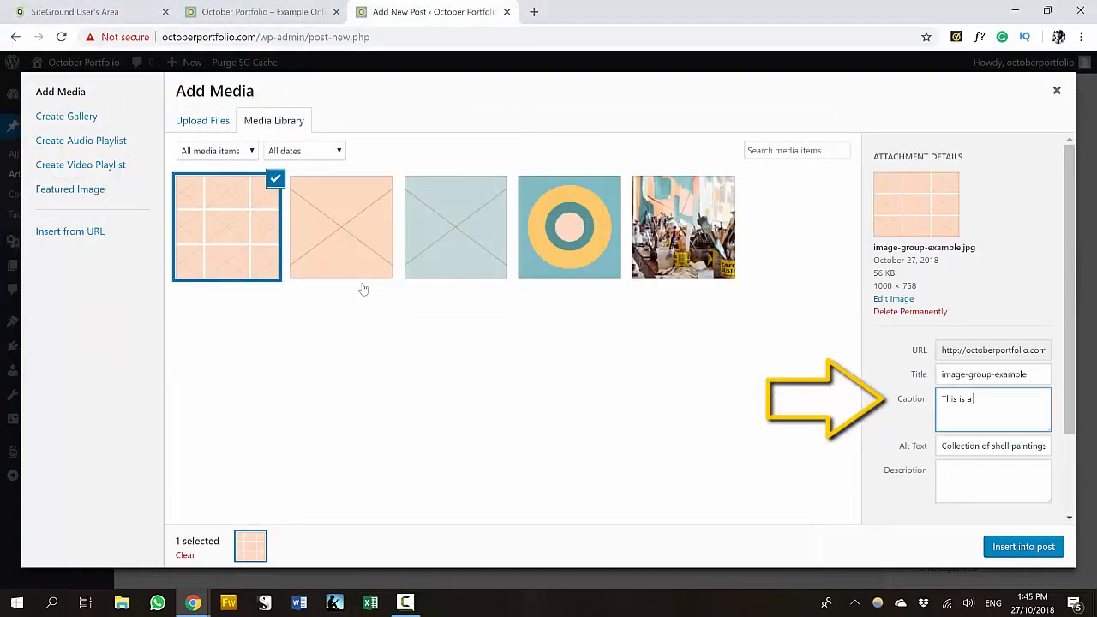
type("collection of my shell paintings")
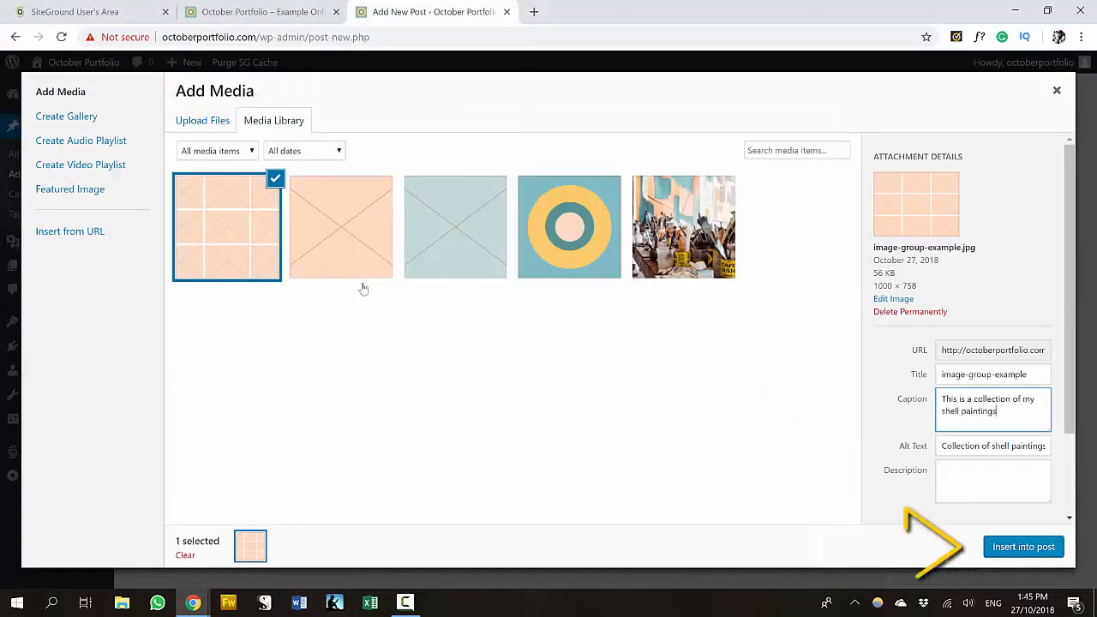
left_click_drag(1068, 291, 1068, 371)
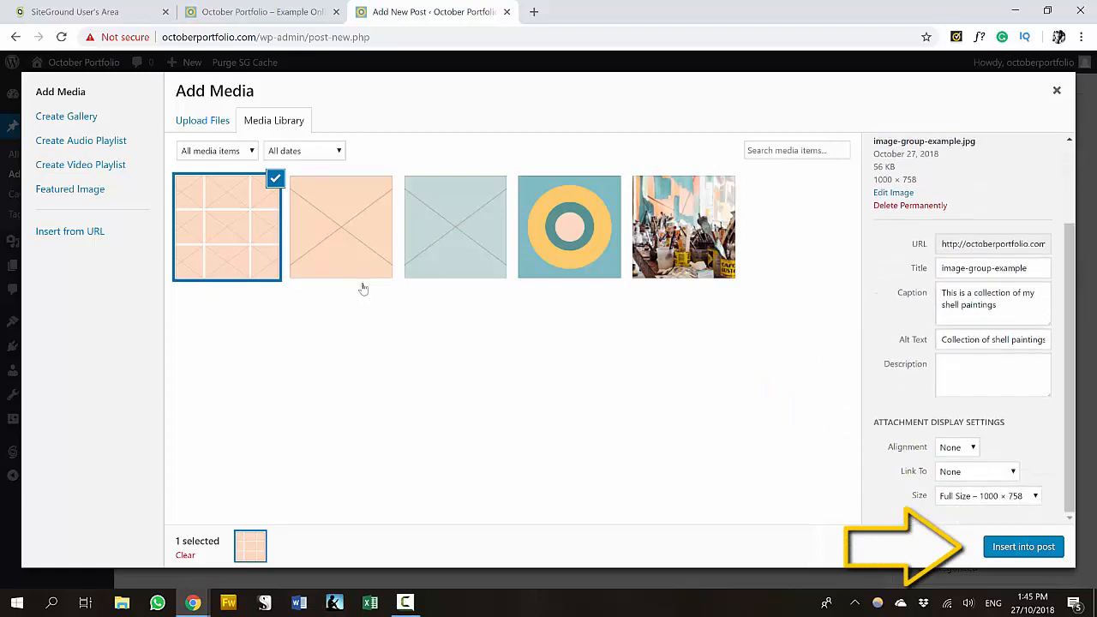
left_click(1023, 546)
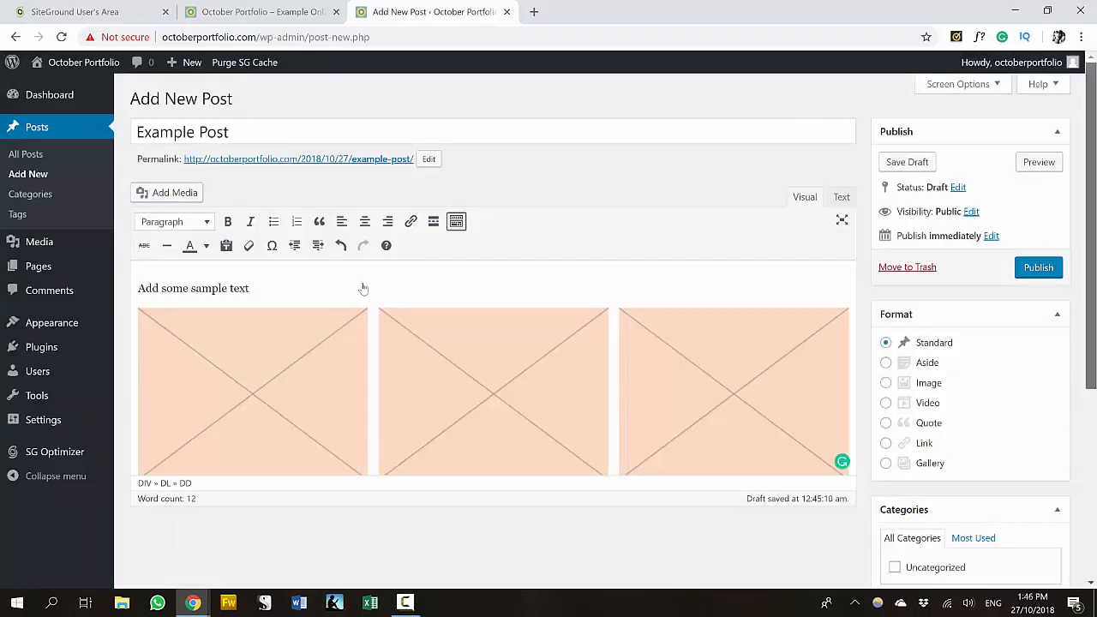
left_click_drag(1090, 224, 1089, 287)
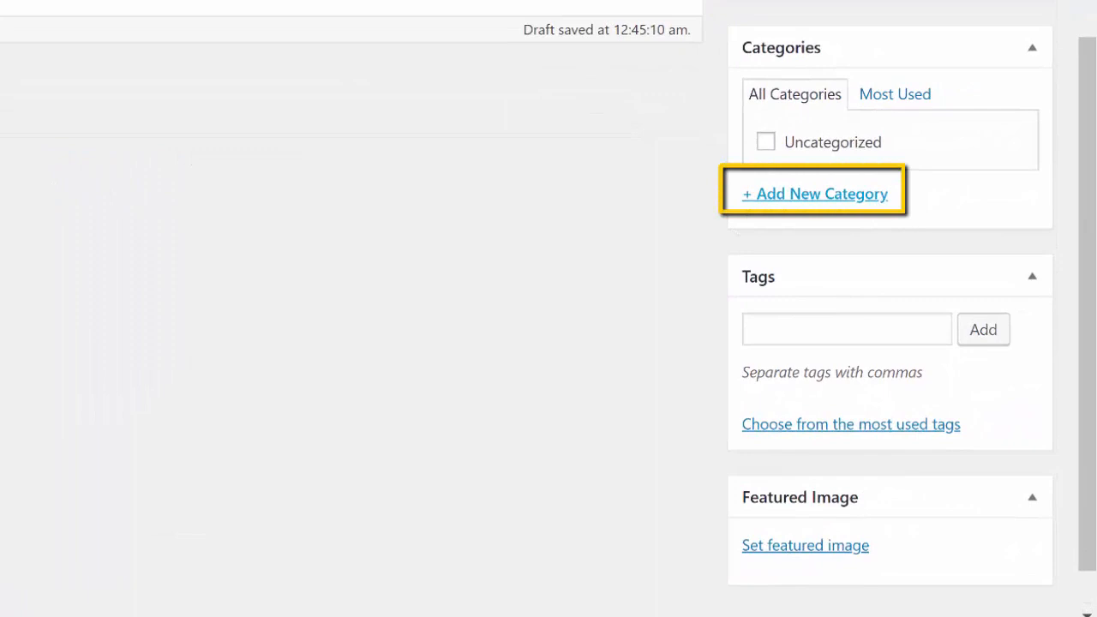
- Create a new Paintings category for the post
left_click(815, 194)
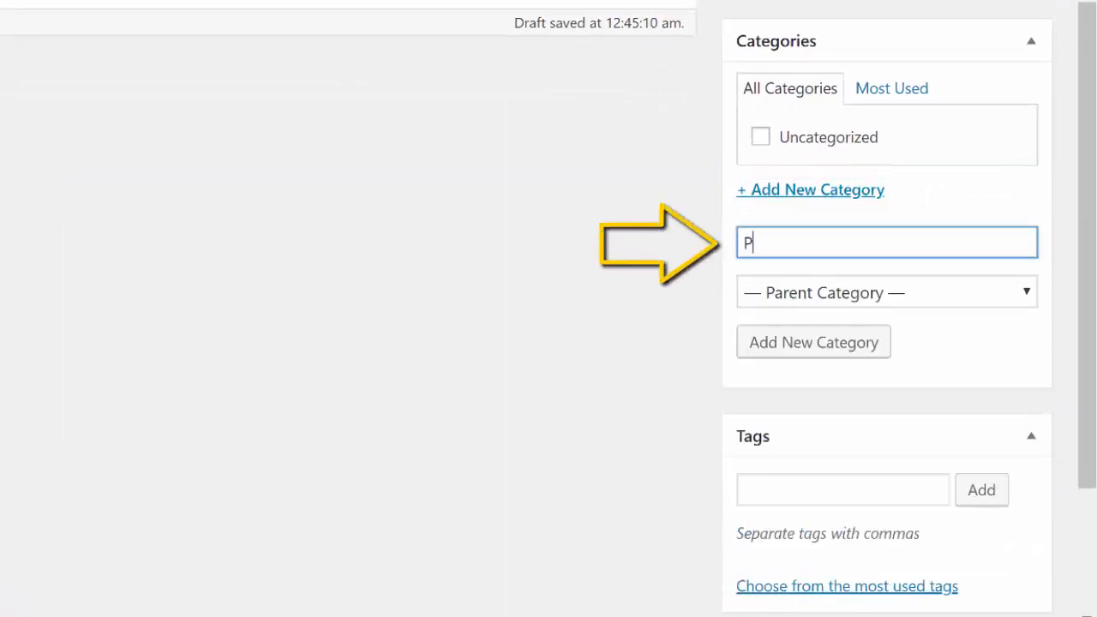
type("Paintings")
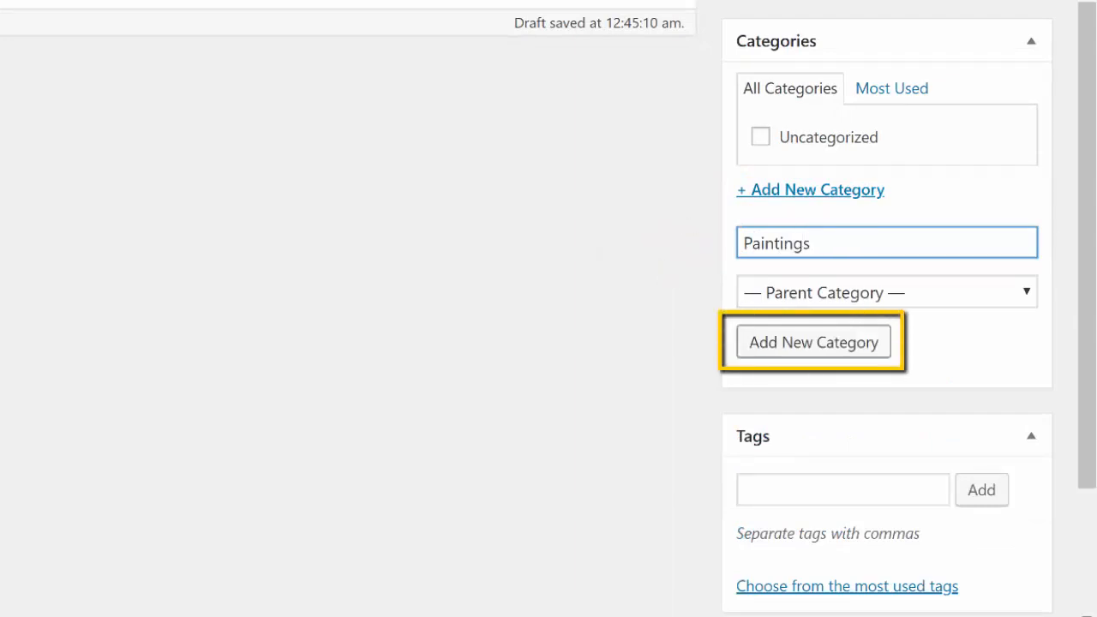
key("Return")
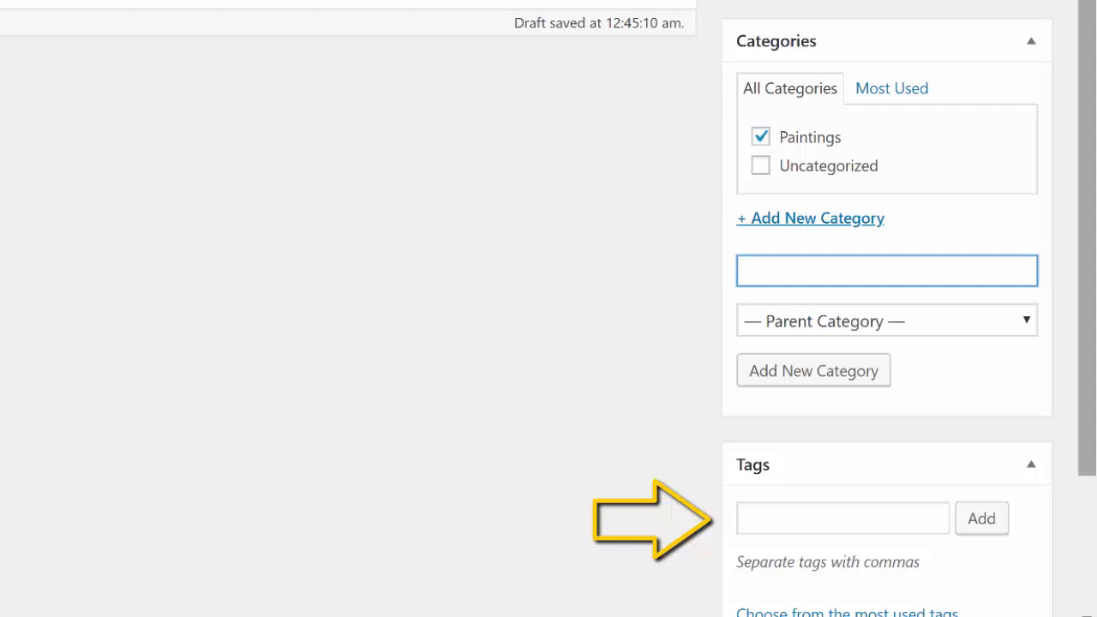
- Set example-image-green as the post's featured image
scroll(548, 309, "down", 1)
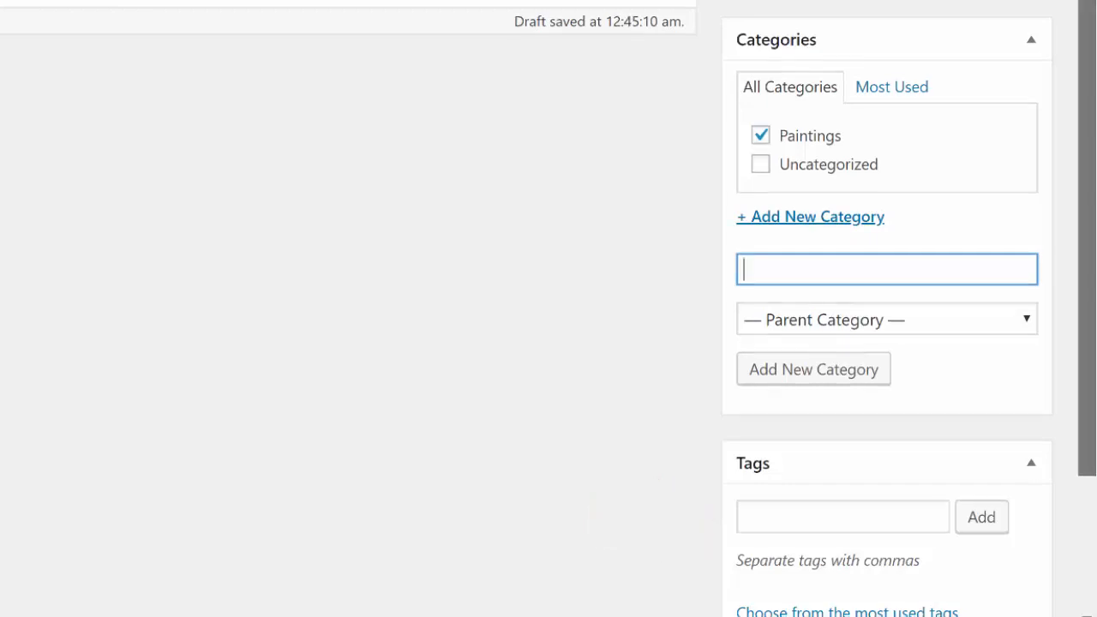
scroll(548, 308, "down", 2)
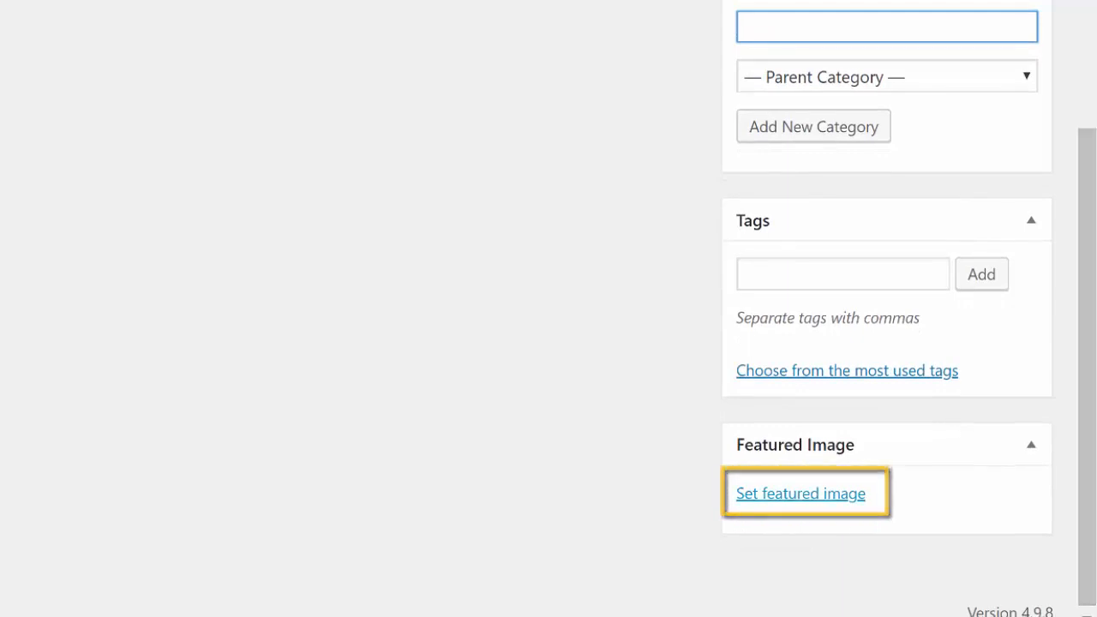
left_click(800, 493)
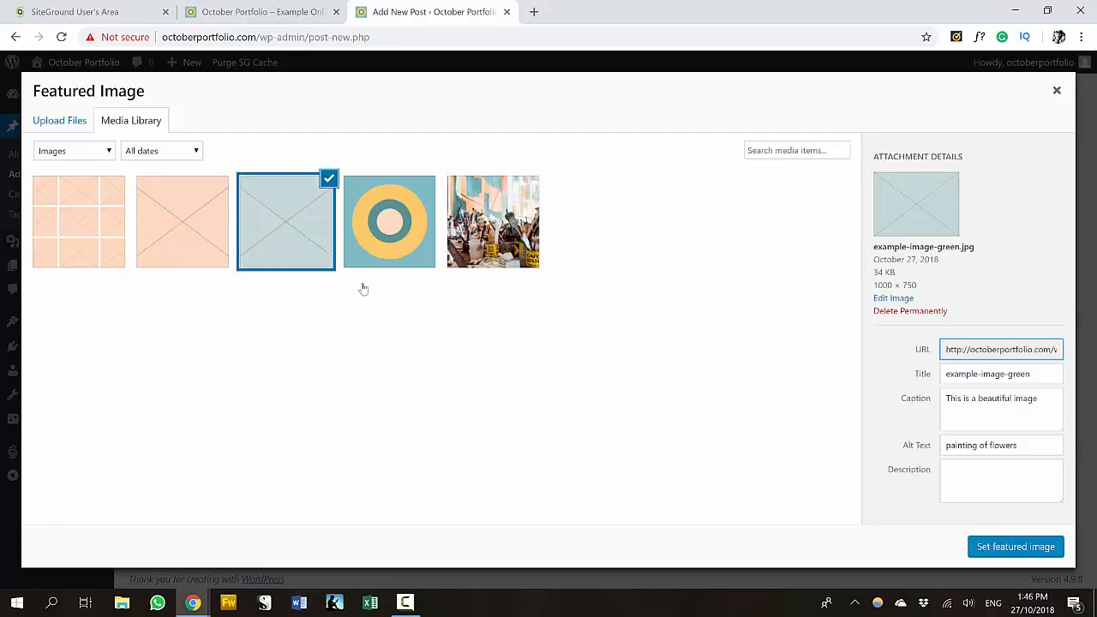
key("Return")
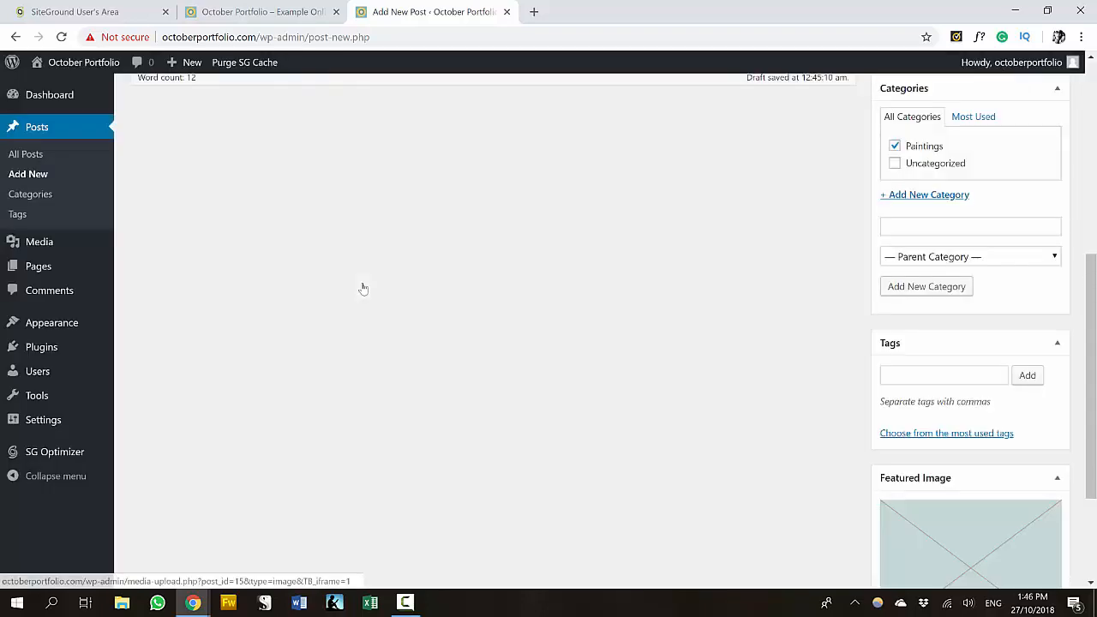
scroll(363, 289, "up", 2)
scroll(363, 289, "up", 3)
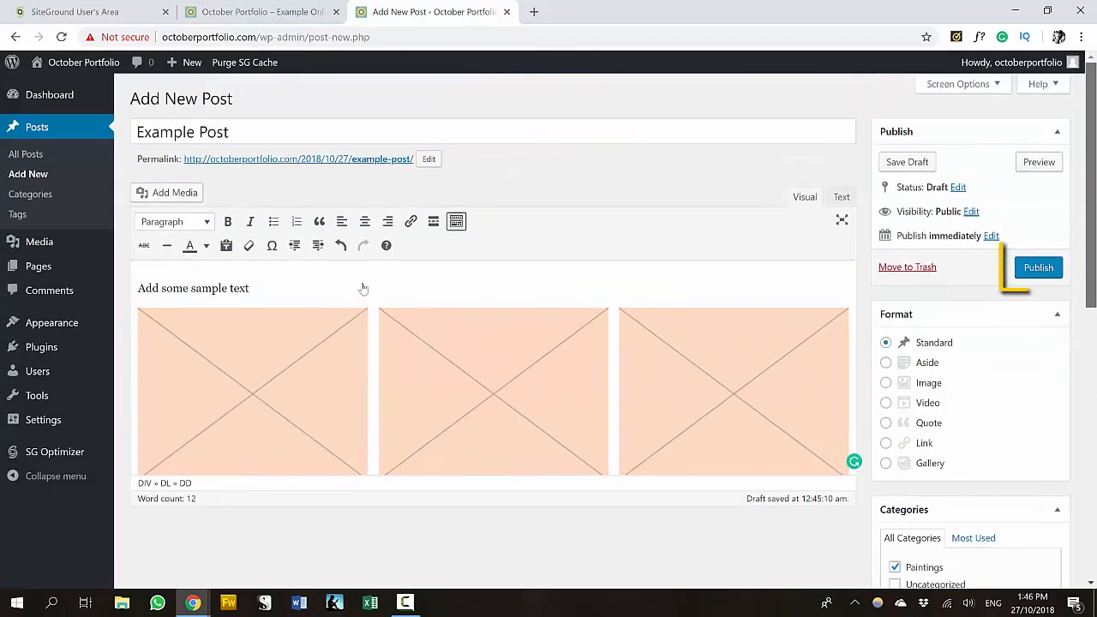
- Publish Example Post and review it on its live post page
key("Return")
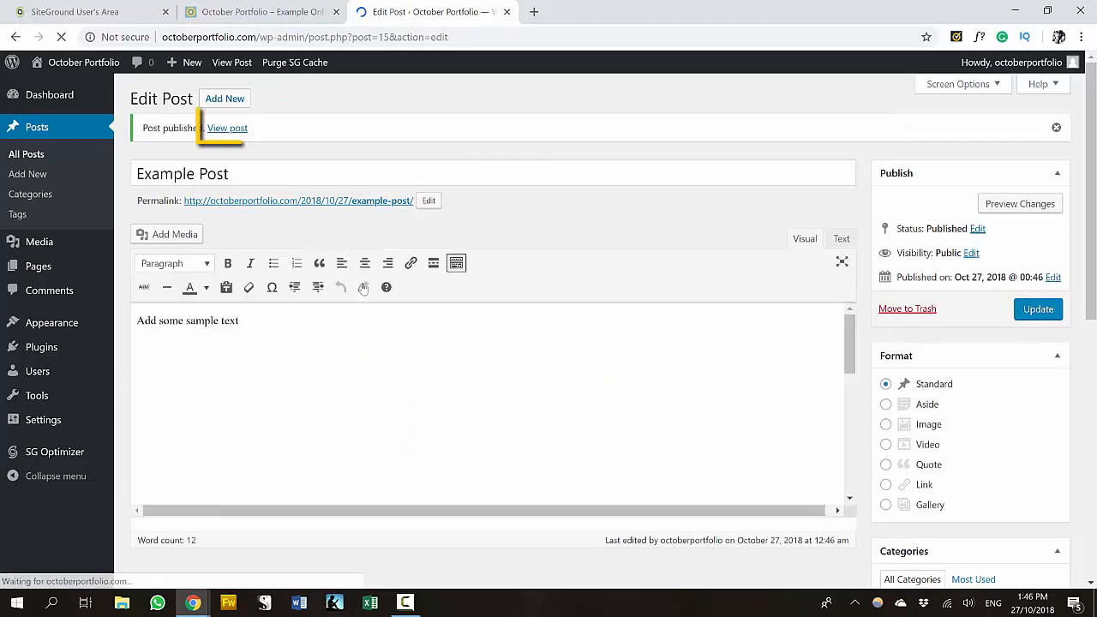
key("Tab")
key("Return")
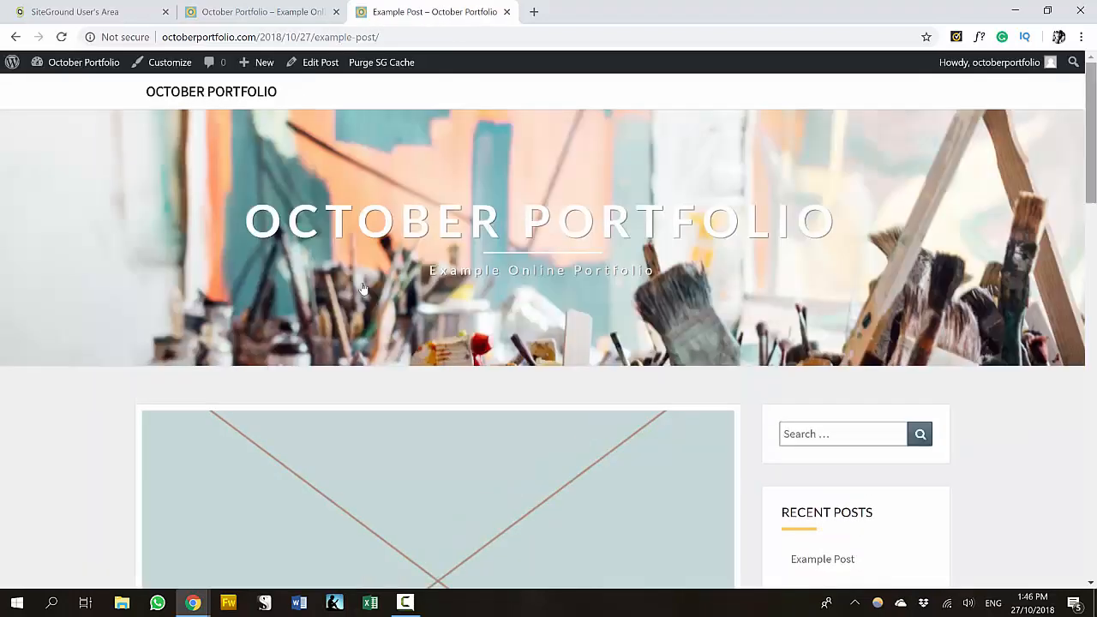
scroll(363, 288, "down", 3)
scroll(363, 288, "down", 4)
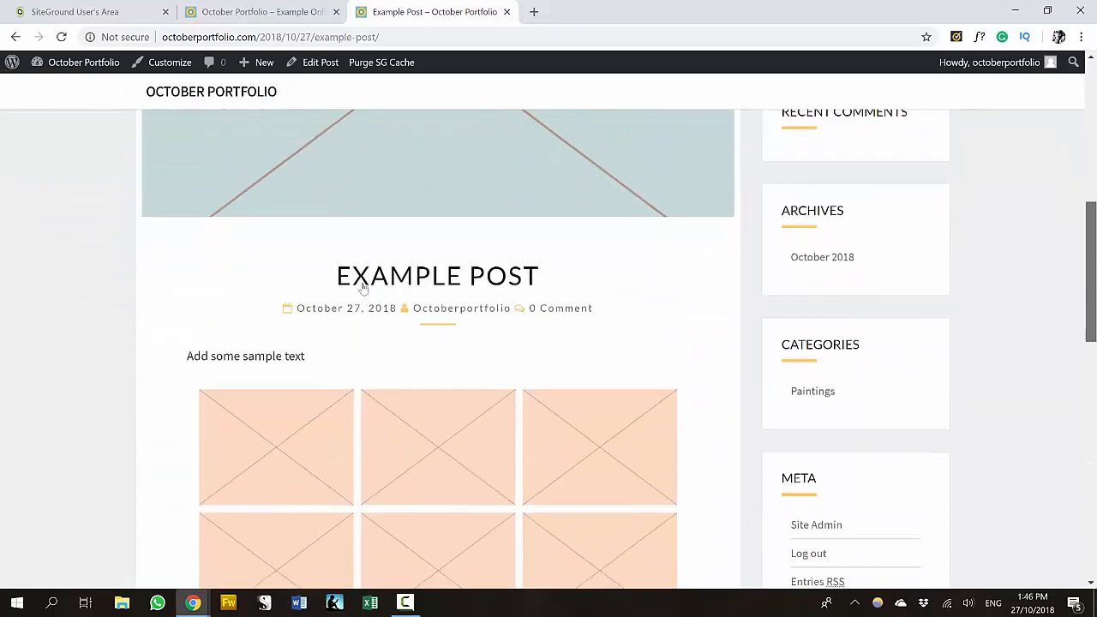
scroll(363, 288, "up", 4)
scroll(363, 288, "up", 2)
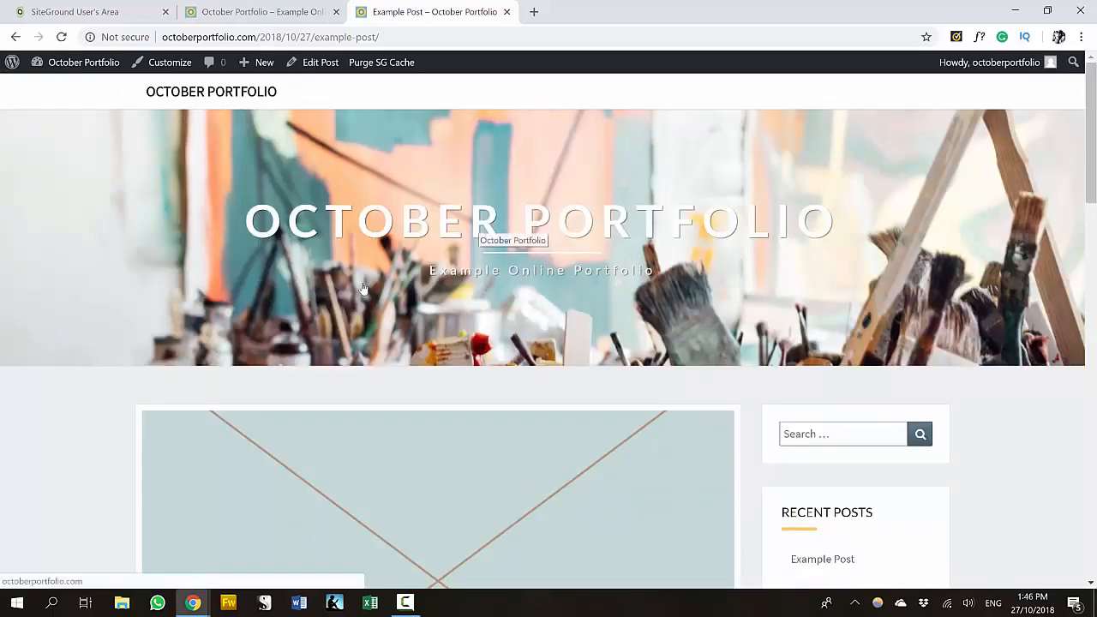
- Go to the site's home page and scroll through it
left_click(364, 289)
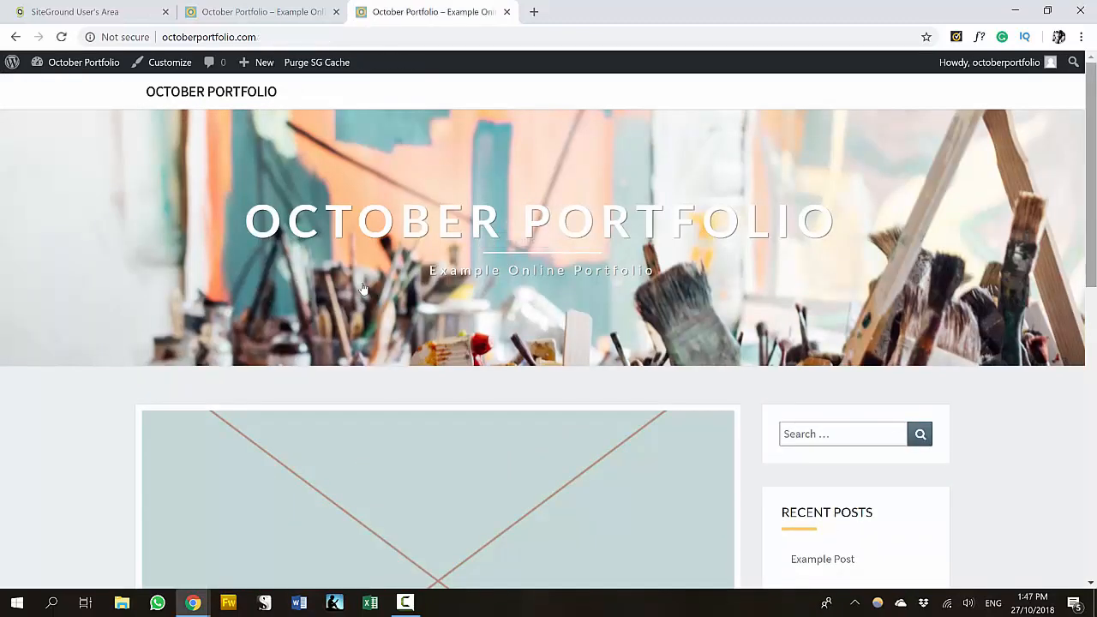
scroll(364, 289, "down", 3)
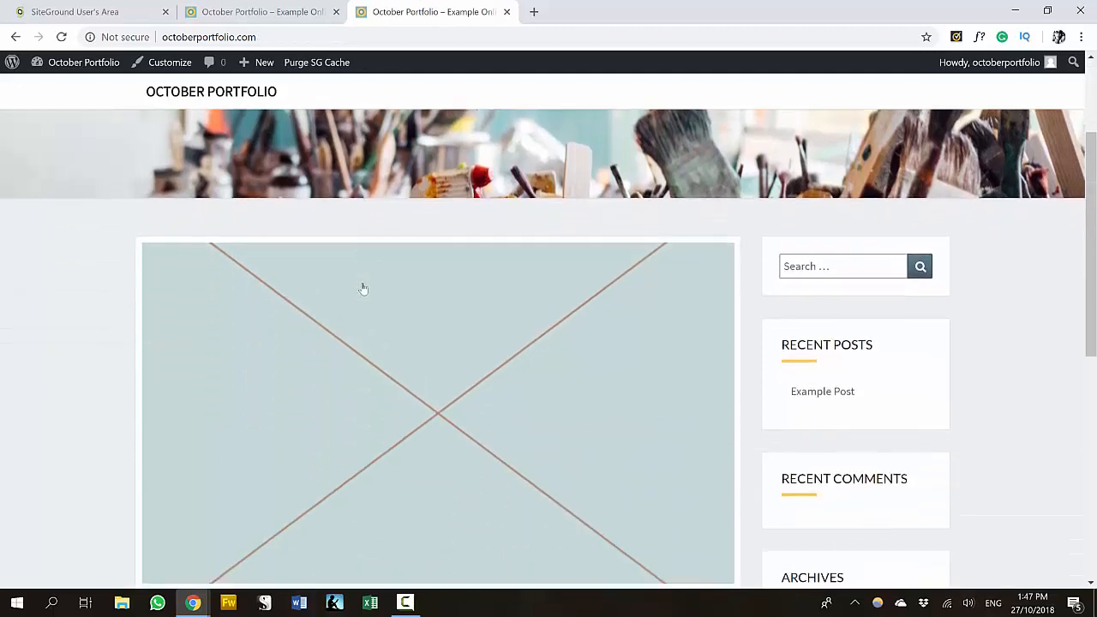
scroll(364, 288, "down", 3)
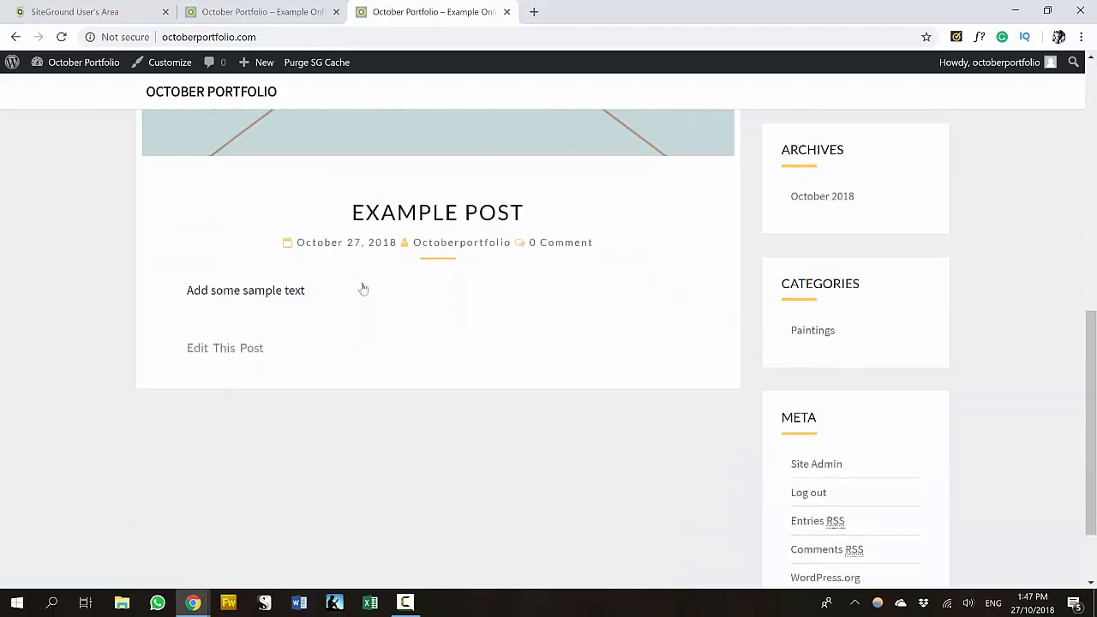
scroll(364, 289, "up", 1)
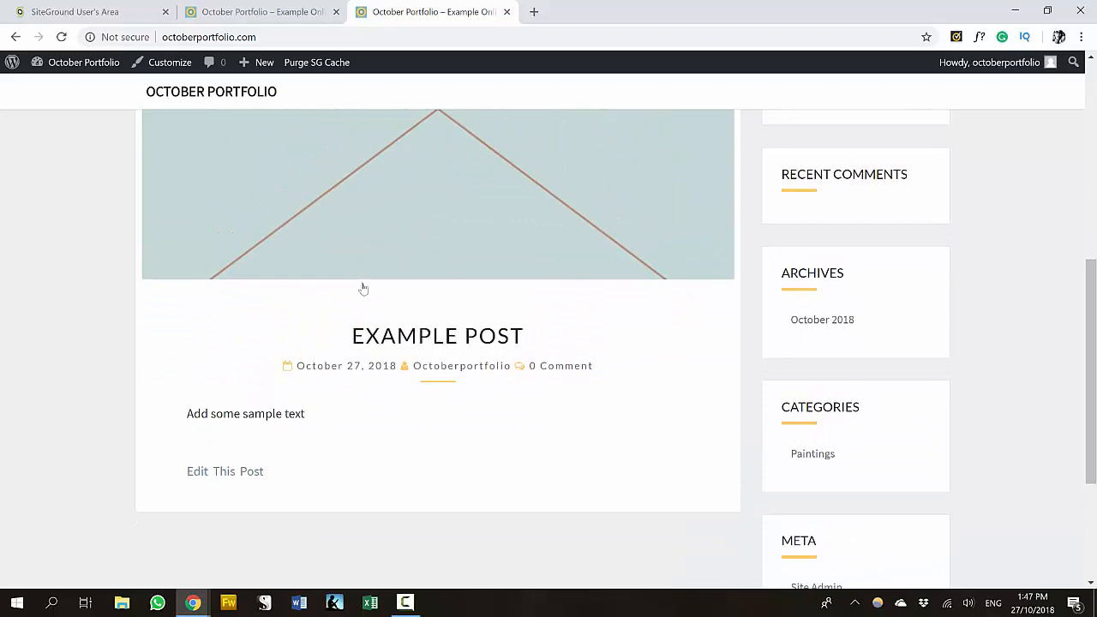
scroll(364, 288, "up", 6)
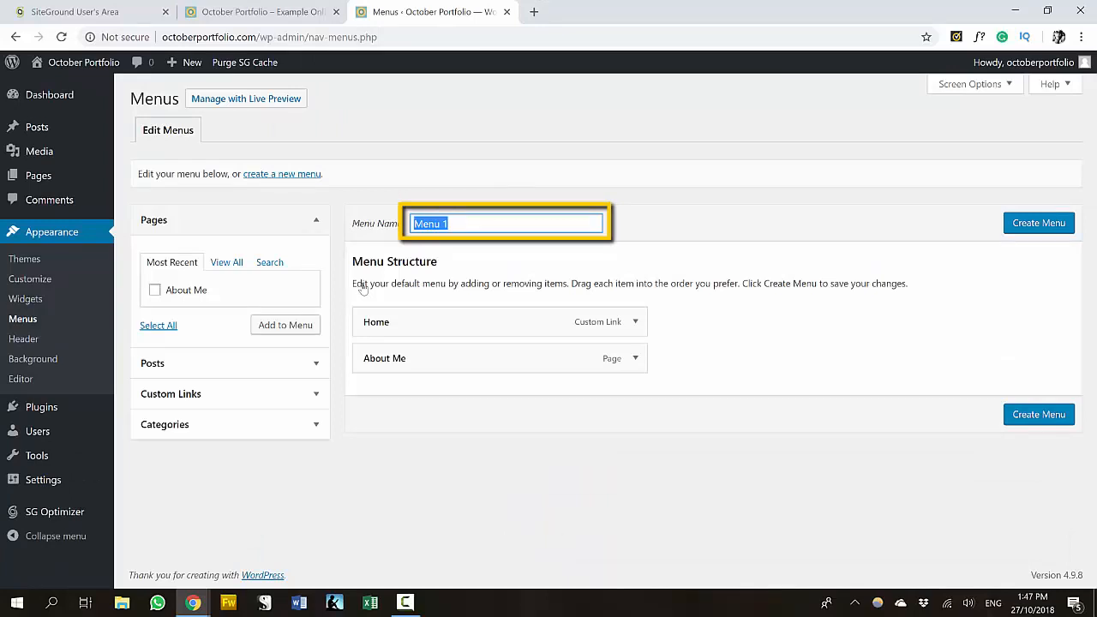
- Name the menu 'Main' and add Example Post and the Paintings category to it
type("Main")
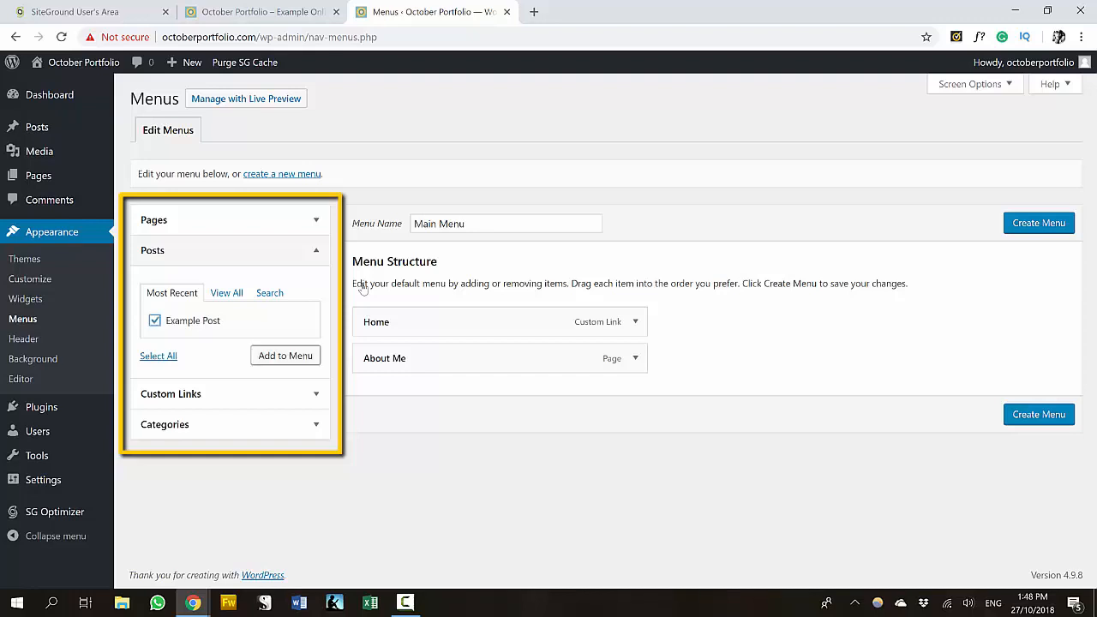
left_click(286, 356)
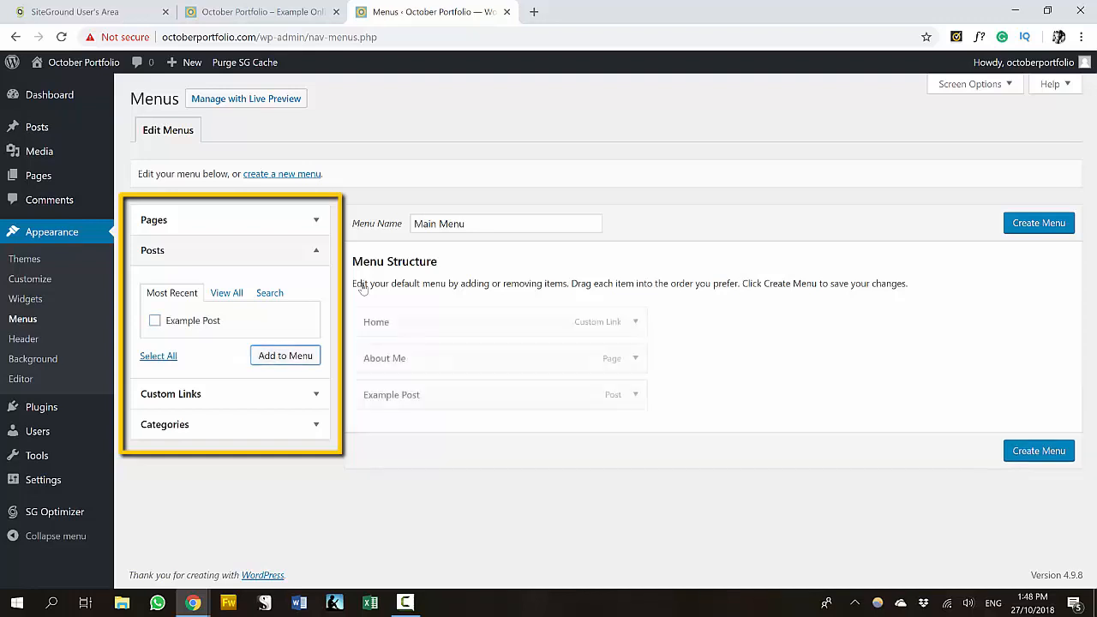
left_click(165, 425)
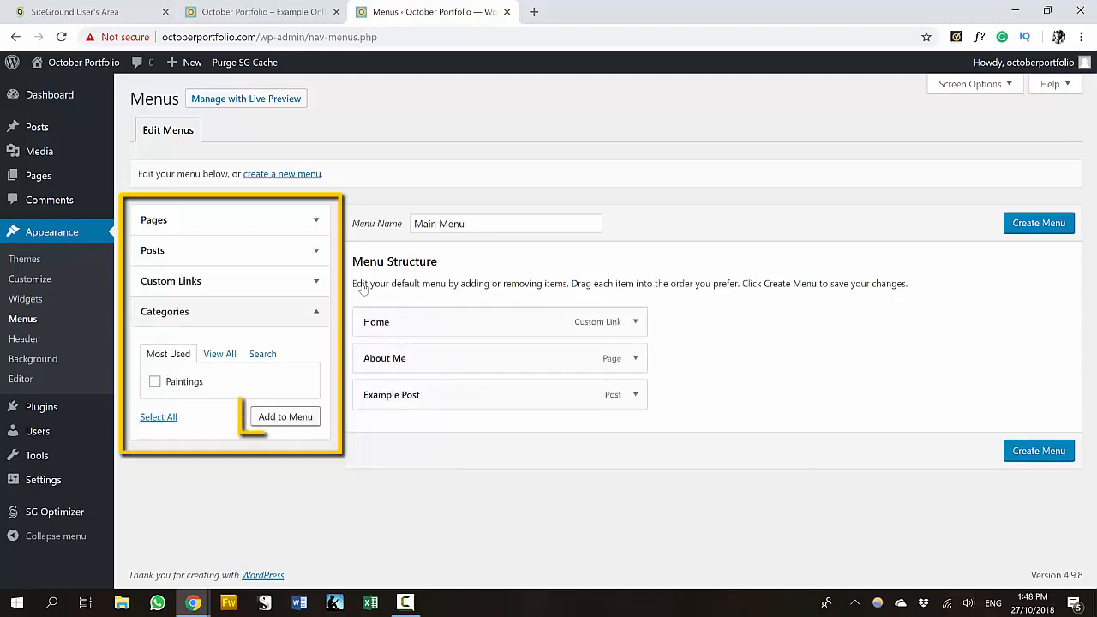
left_click(154, 381)
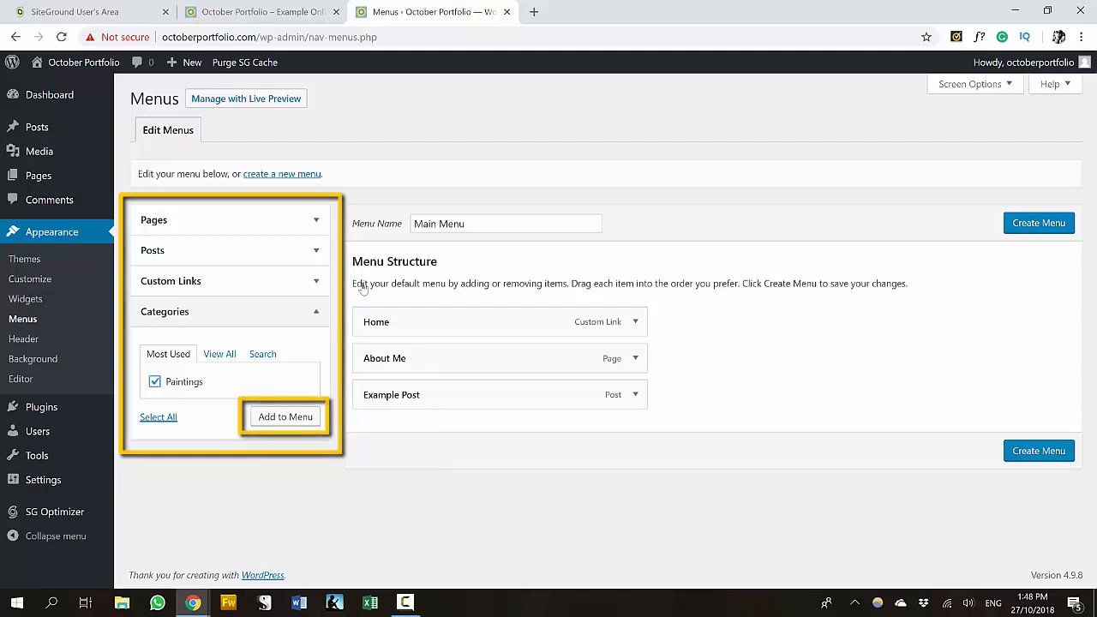
left_click(286, 416)
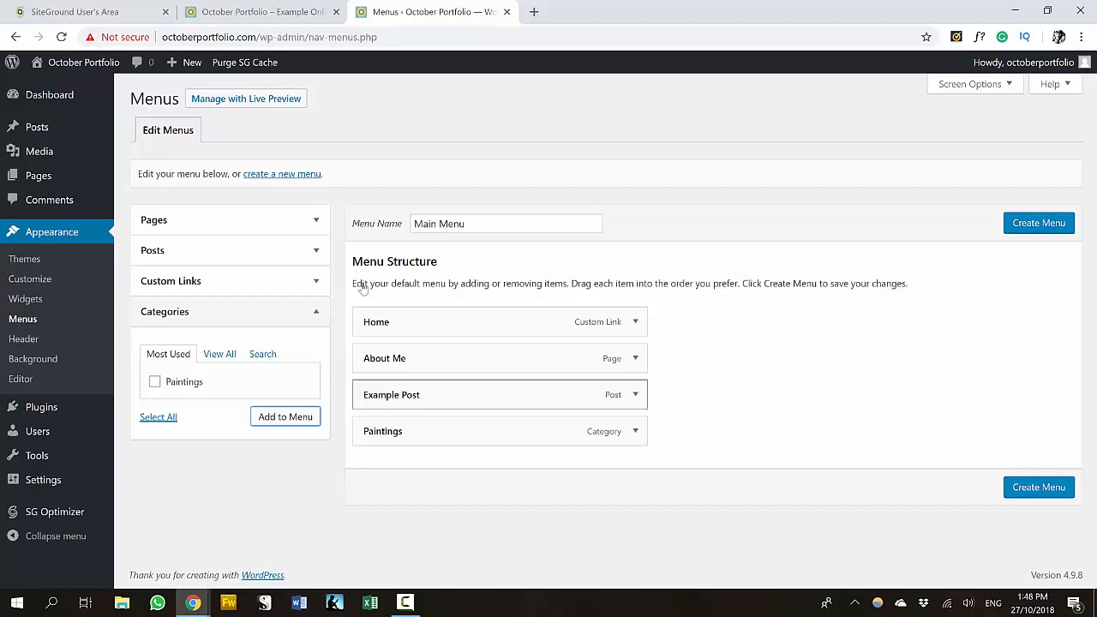
- Nest Example Post under Paintings, shorten About Me to About, and save the menu
left_click_drag(428, 395, 450, 432)
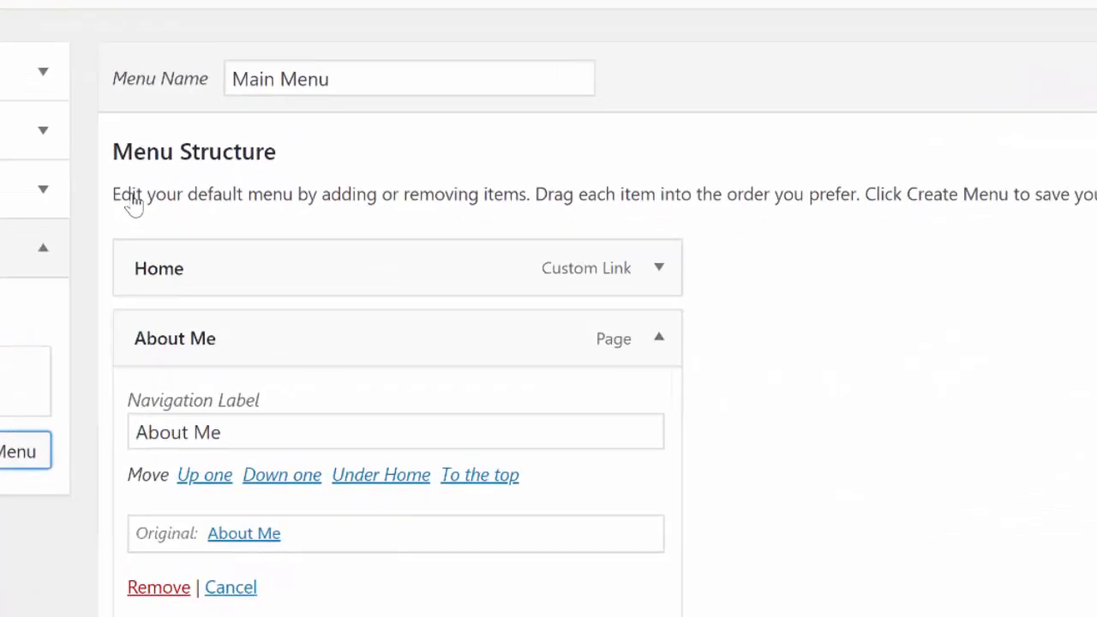
key("BackSpace")
key("BackSpace")
key("BackSpace")
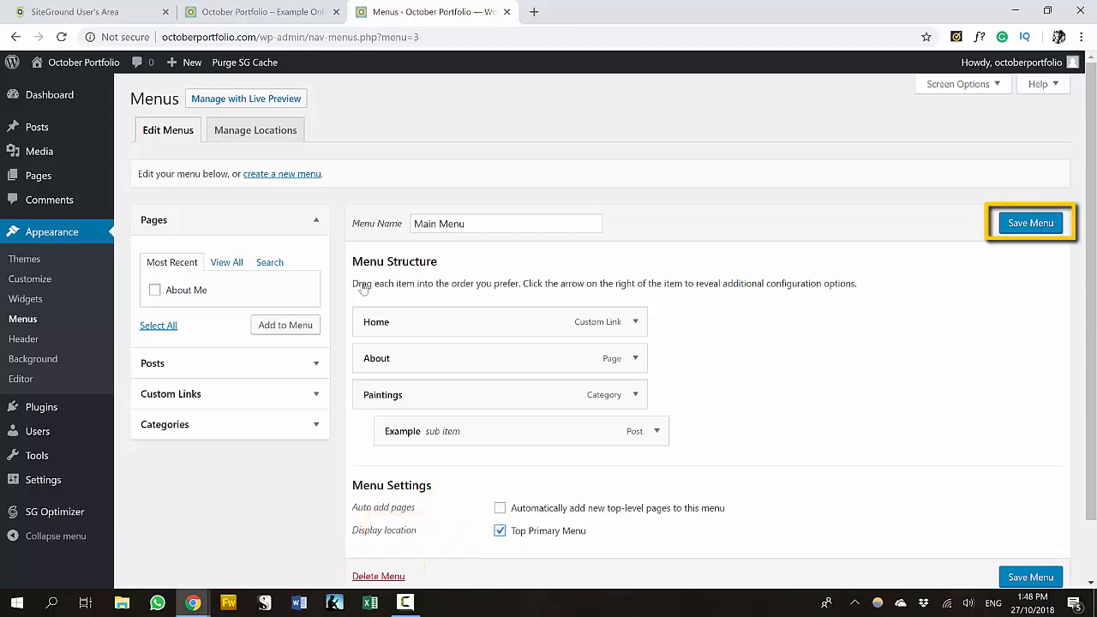
left_click(1030, 577)
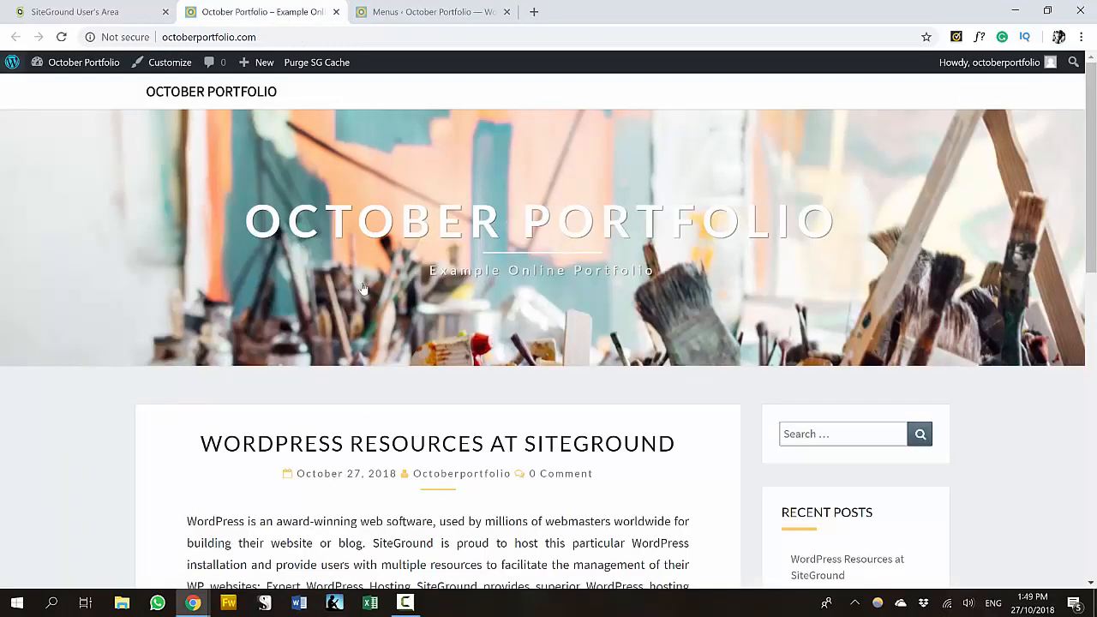
key("F5")
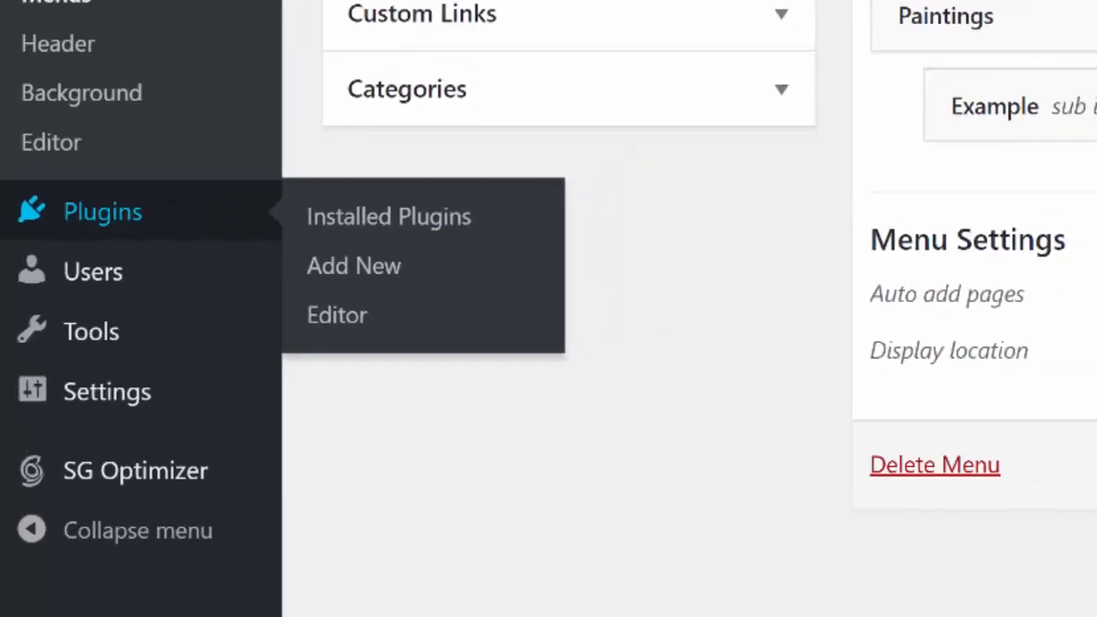
- Go to Plugins > Add New and search the directory for 'contact form 7'
left_click(488, 134)
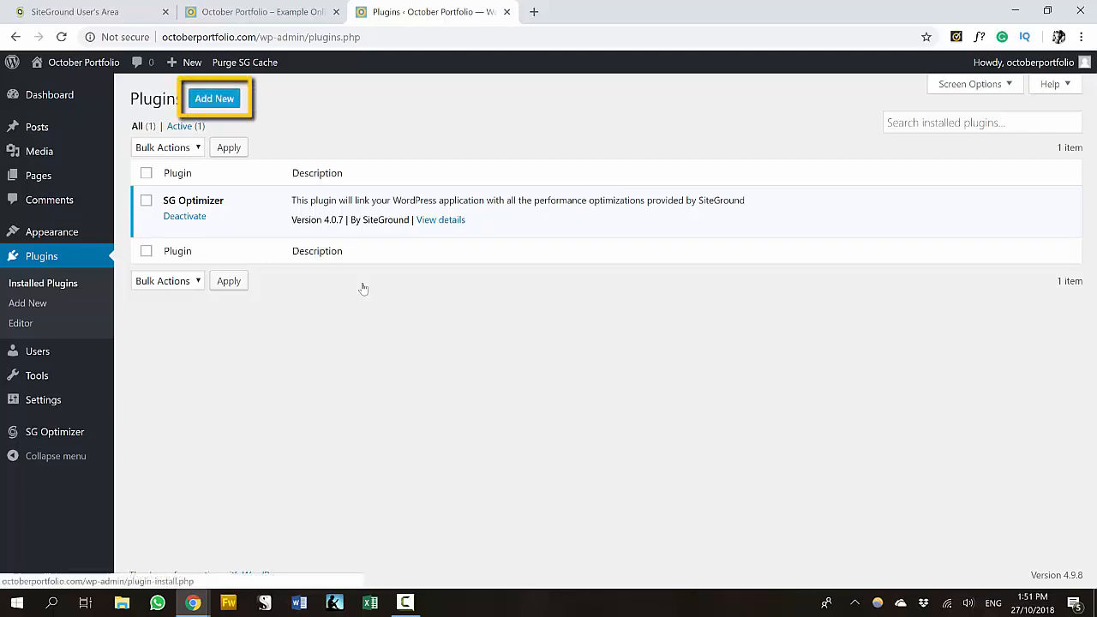
left_click(214, 98)
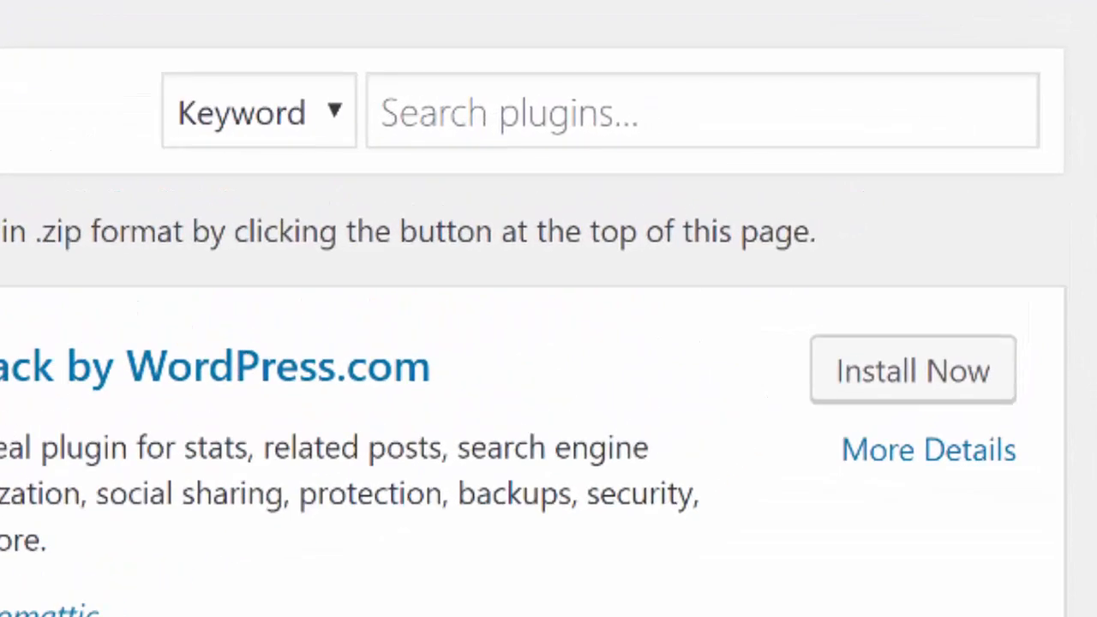
left_click(961, 139)
type("conta")
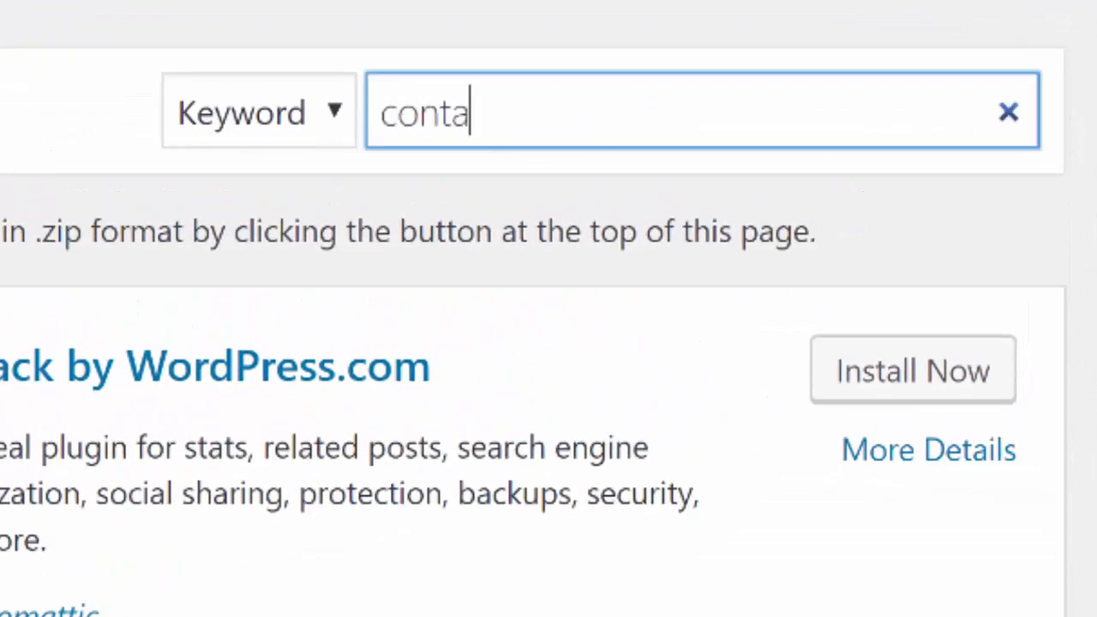
type("ct")
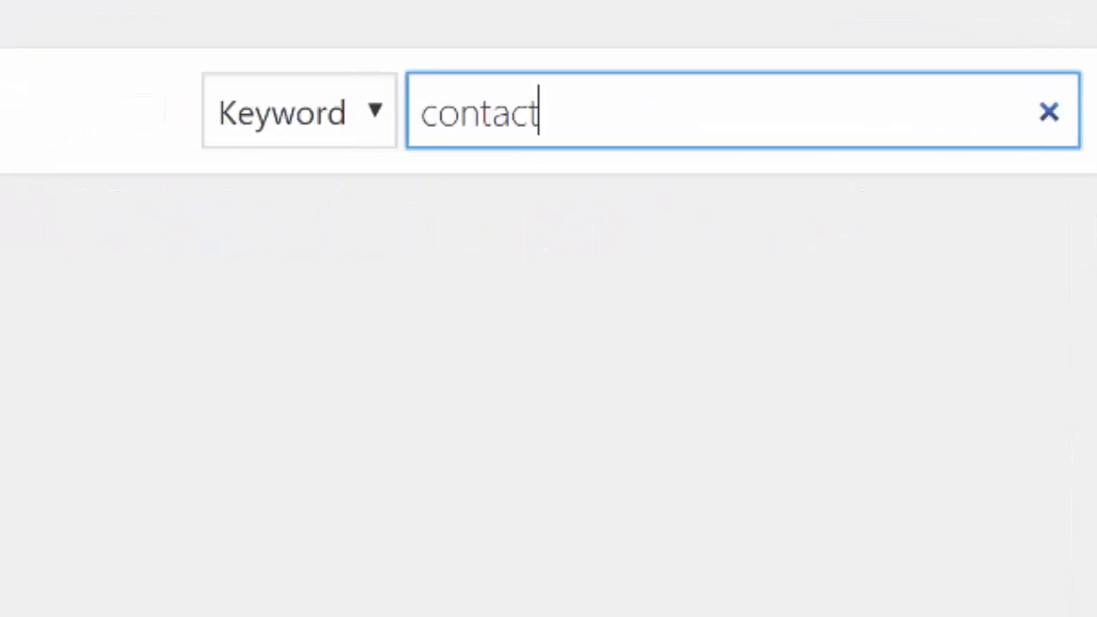
type(" form 7")
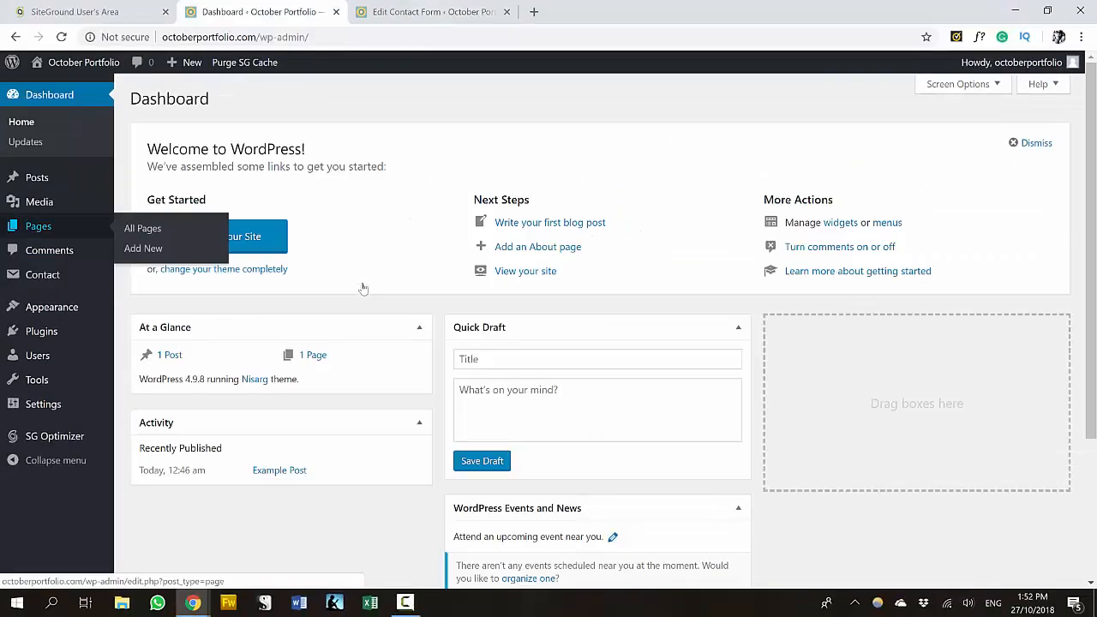
- Create a 'Contact Me' page with the pasted Contact Form 7 shortcode and view it live
left_click(143, 249)
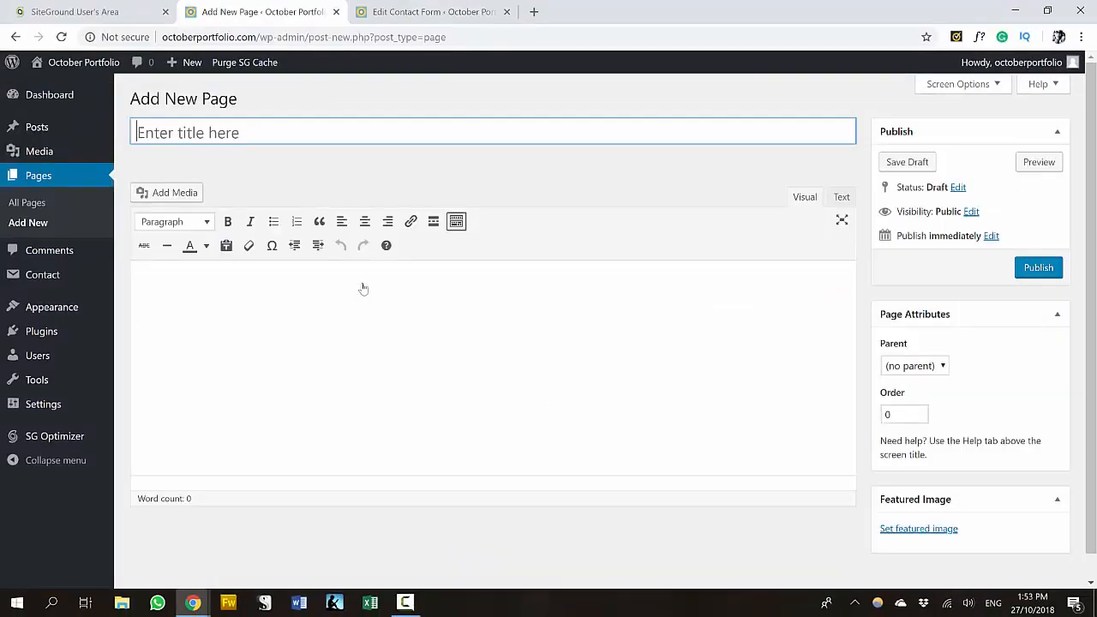
type("Contact")
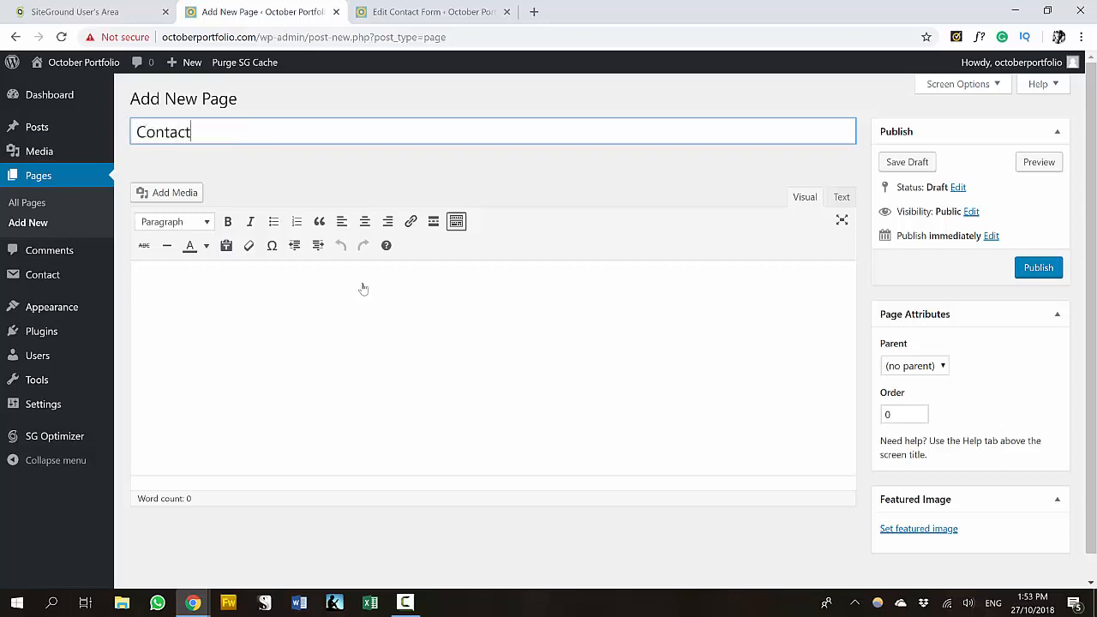
type(" Me")
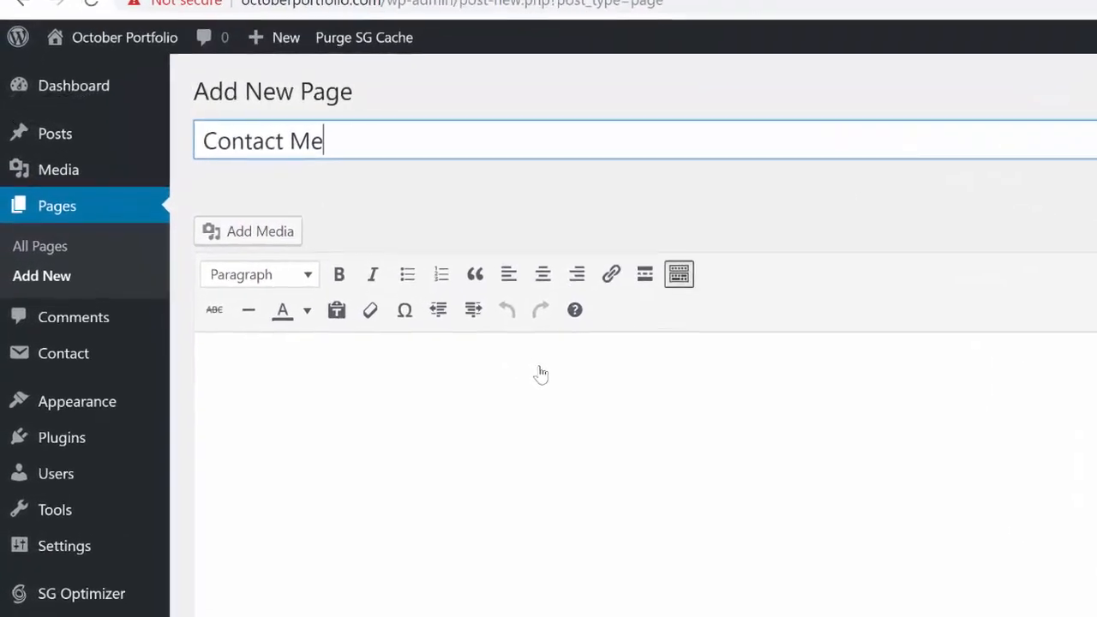
left_click(542, 373)
type("[contact-form-7 id=\"22\" title=\"Contact form 1\"]")
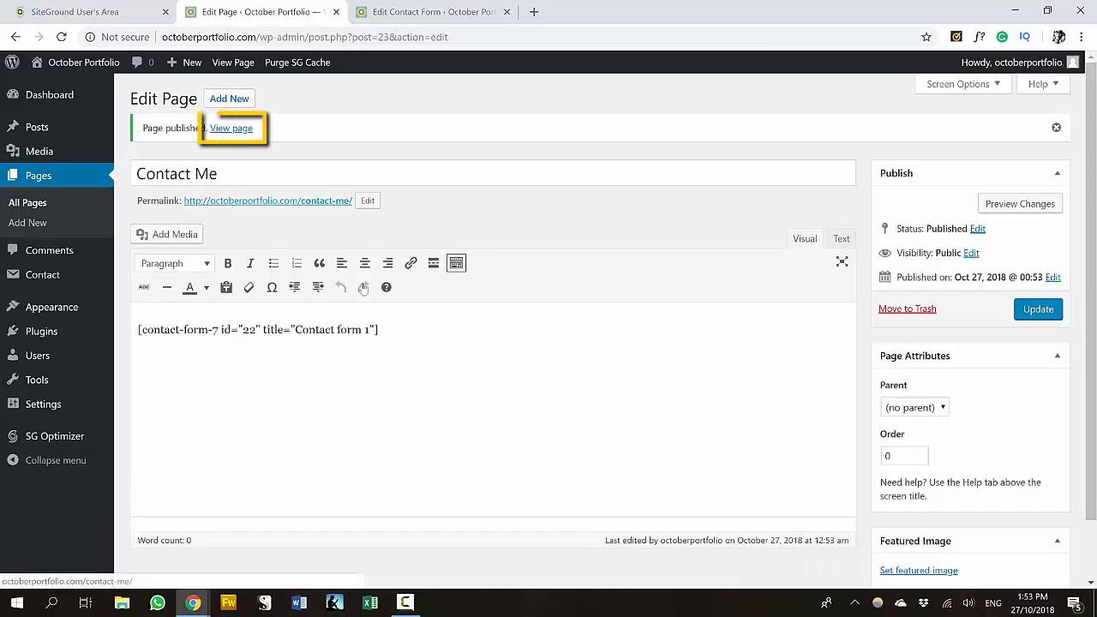
left_click(257, 200)
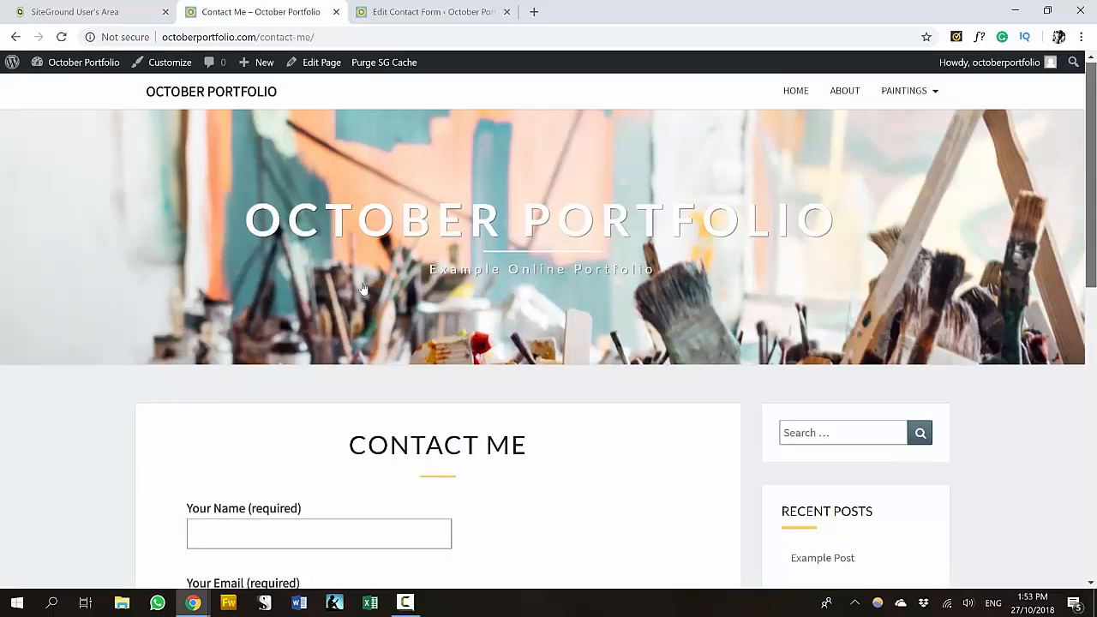
- Scroll through the live Contact Me page and homepage to check the form and navigation
scroll(363, 289, "down", 3)
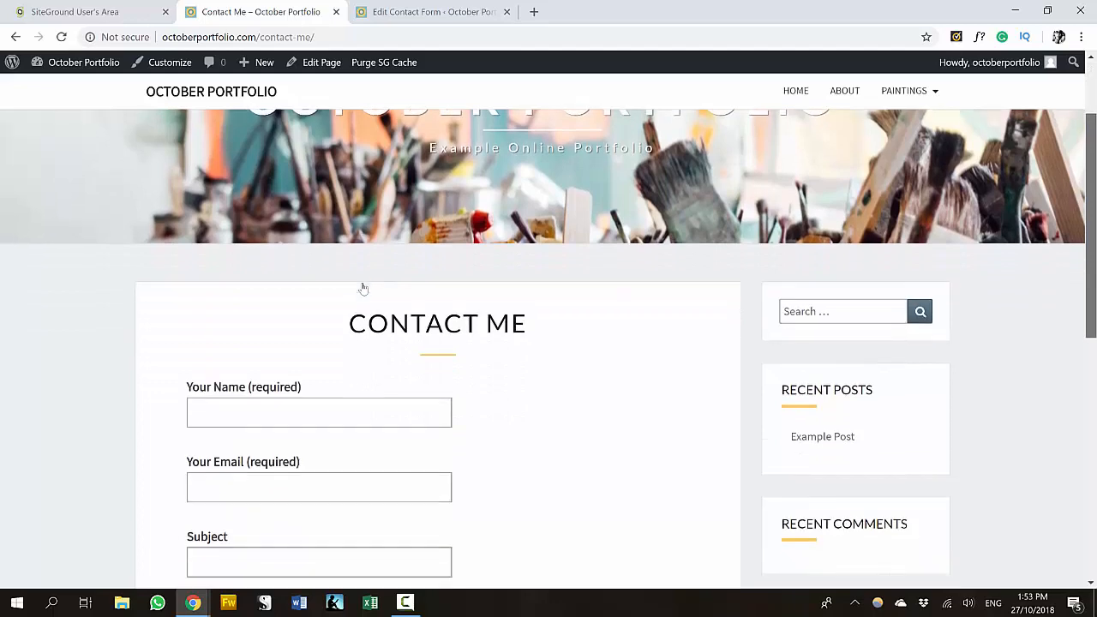
scroll(363, 289, "down", 1)
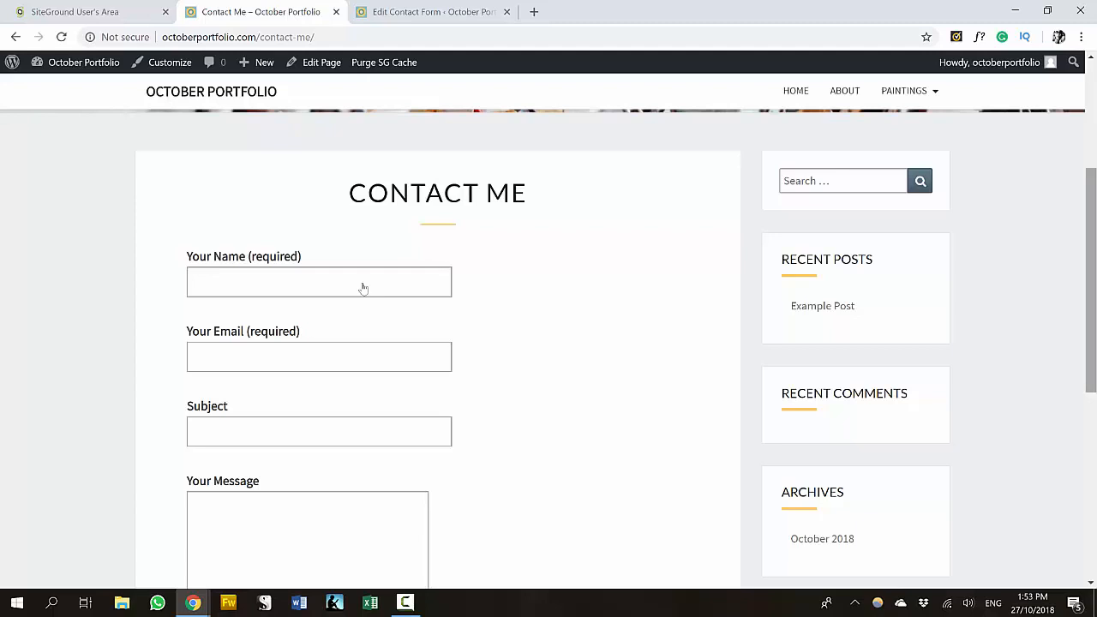
scroll(364, 289, "up", 3)
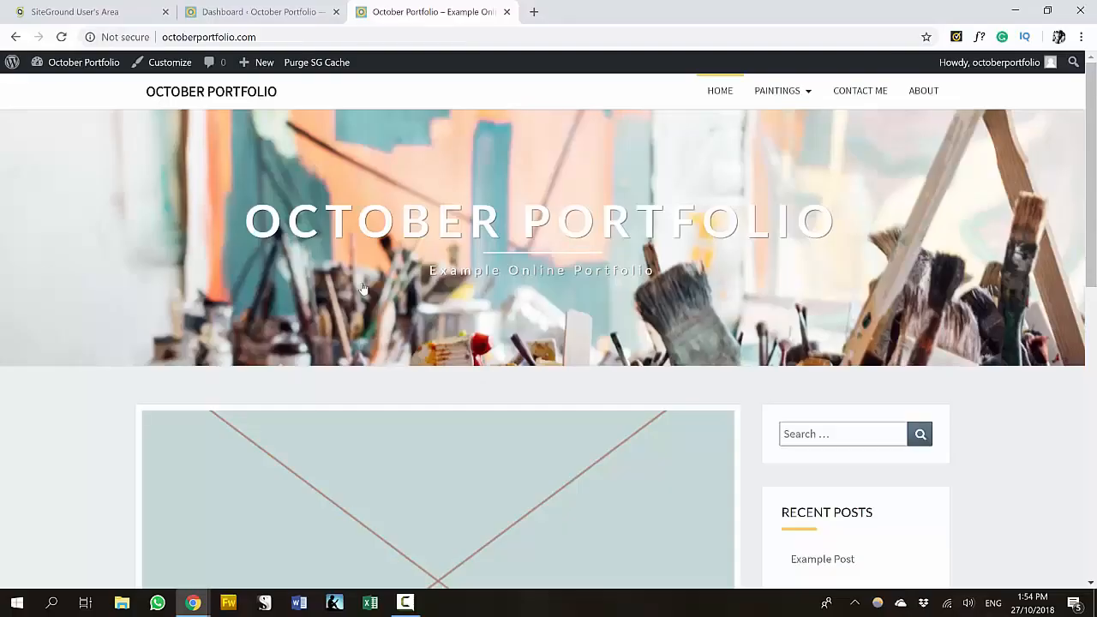
scroll(363, 288, "down", 3)
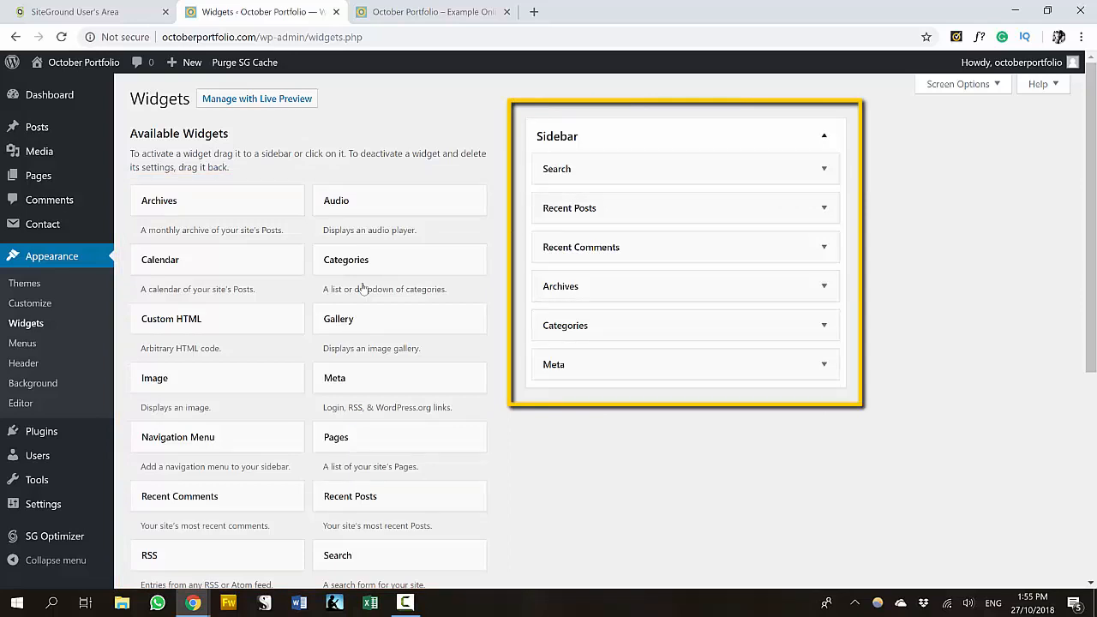
- Remove Meta, Archives, Recent Comments and Recent Posts from the Sidebar, leaving Search and Categories
left_click_drag(686, 364, 343, 332)
left_click_drag(600, 286, 359, 283)
left_click_drag(600, 247, 220, 248)
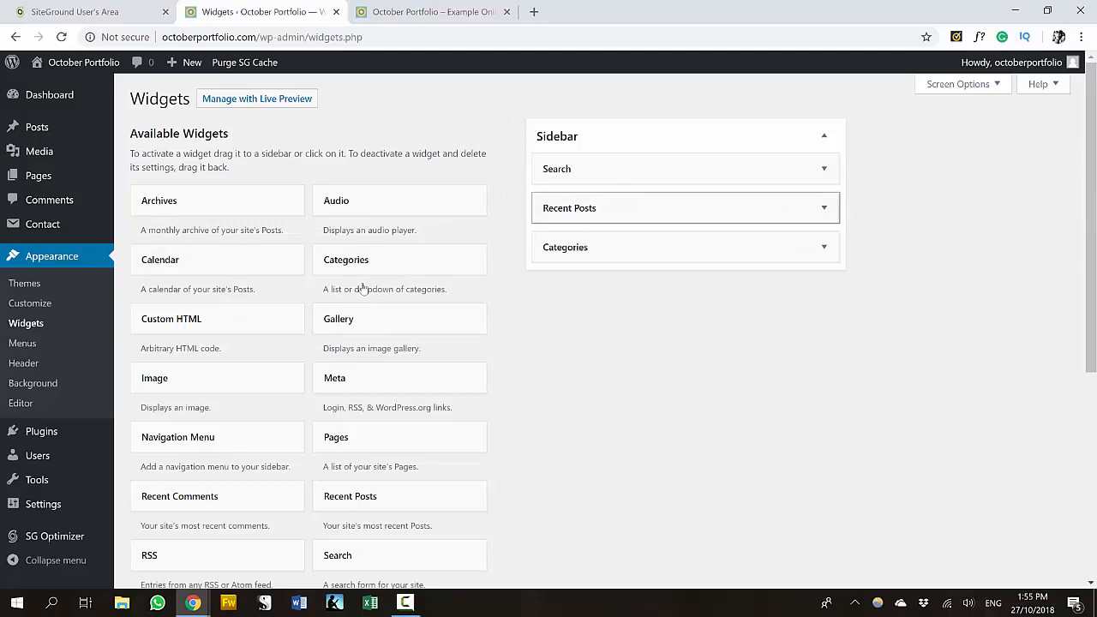
left_click_drag(600, 208, 345, 208)
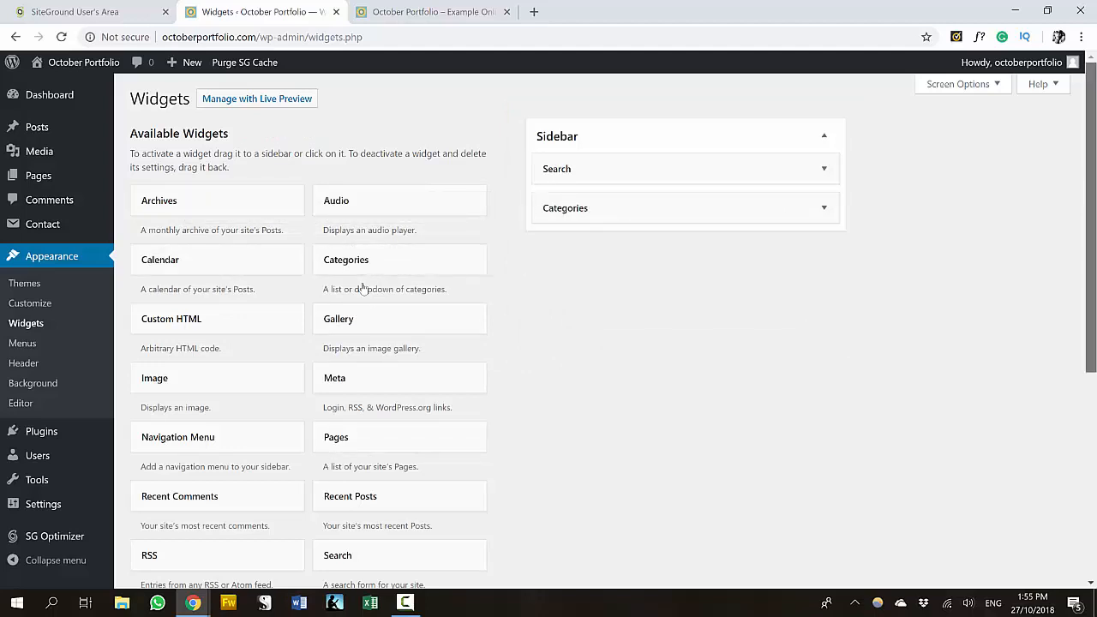
- Add a text widget titled 'Welcome' containing the uploaded sidebar-image, and save it
scroll(364, 288, "down", 1)
scroll(363, 289, "down", 1)
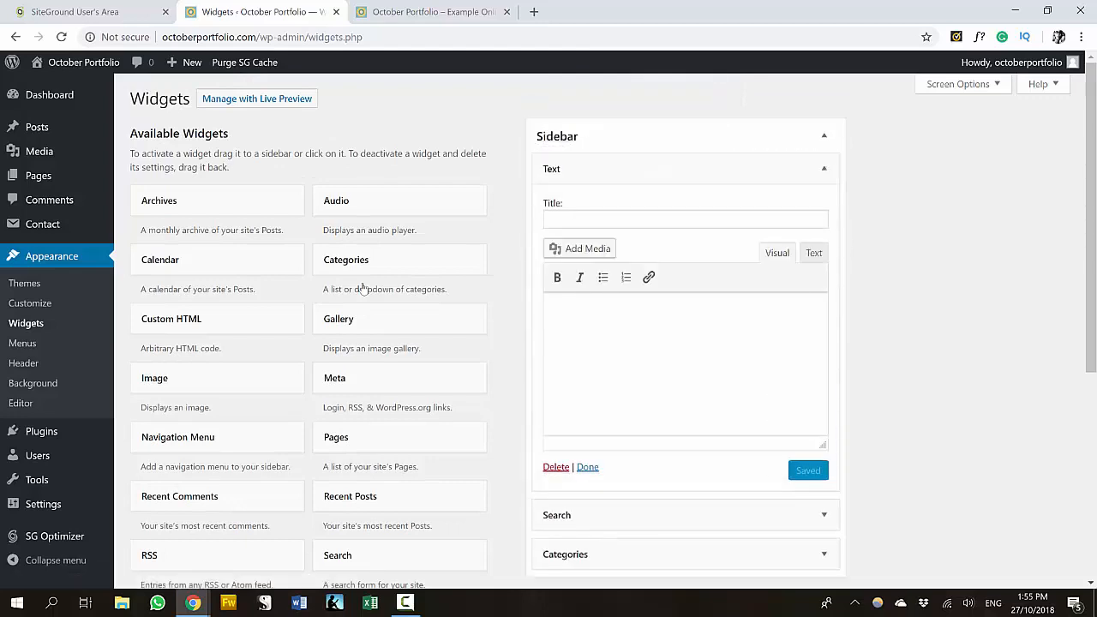
left_click(580, 248)
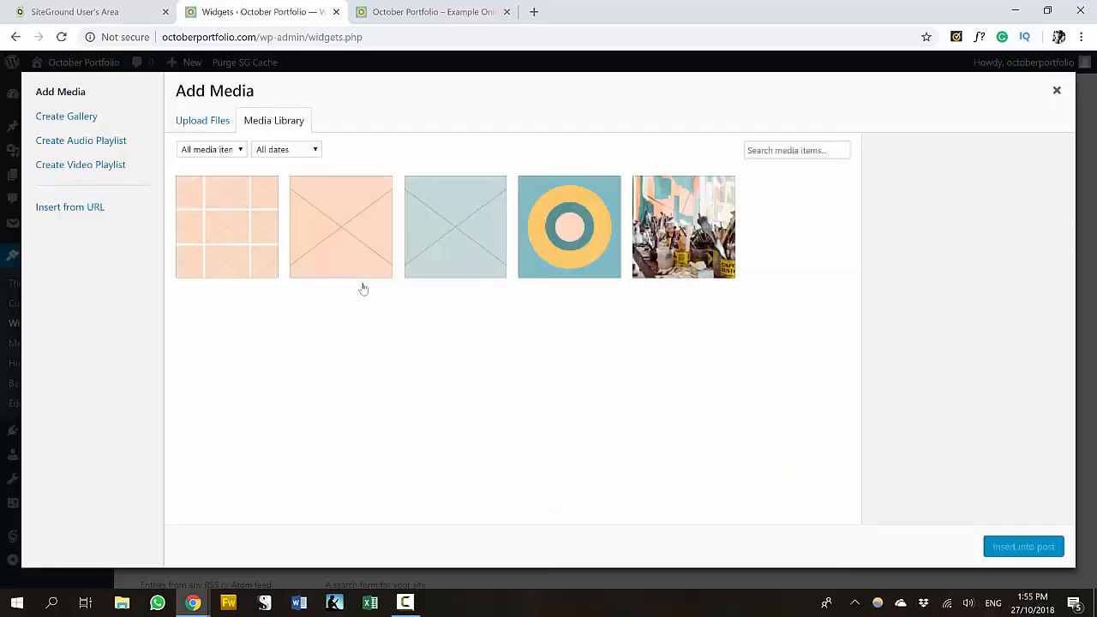
left_click(202, 120)
left_click(620, 325)
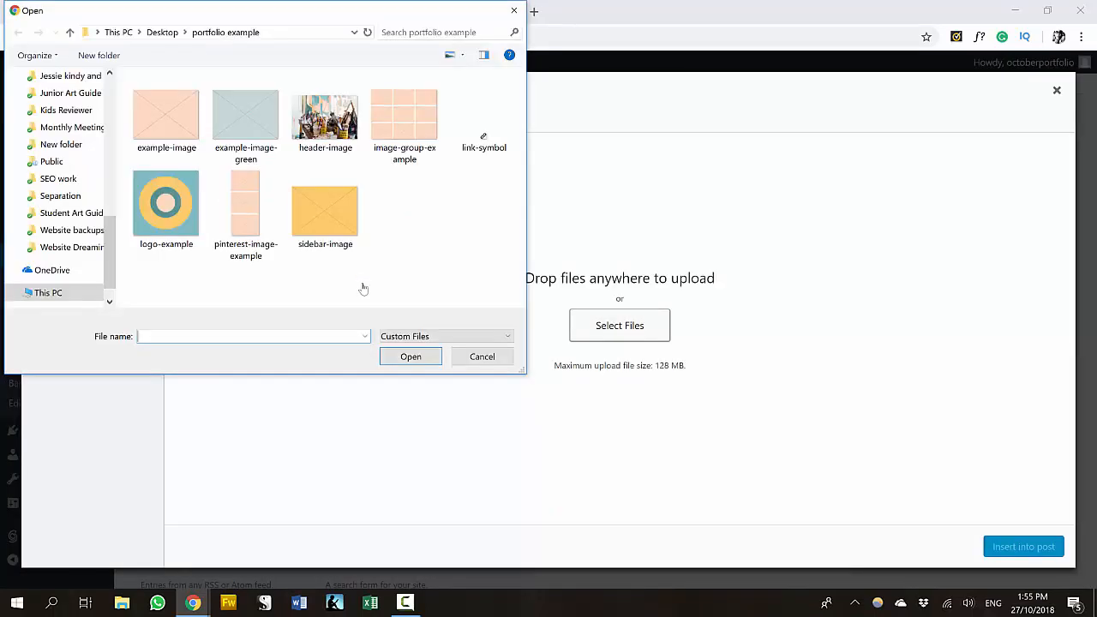
left_click(325, 210)
left_click(410, 357)
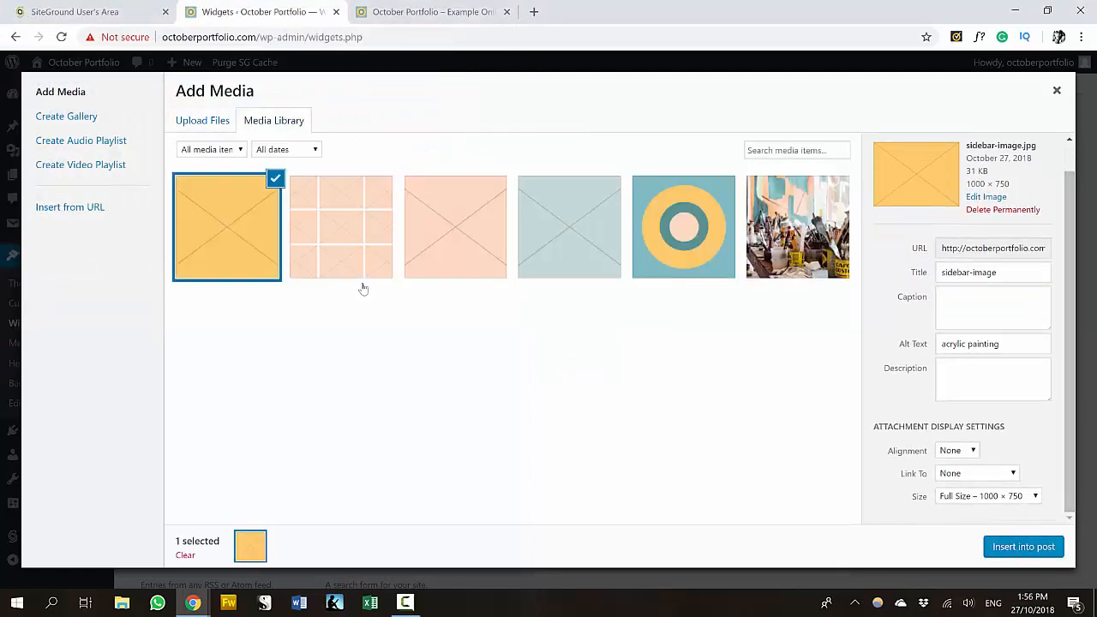
left_click(1023, 547)
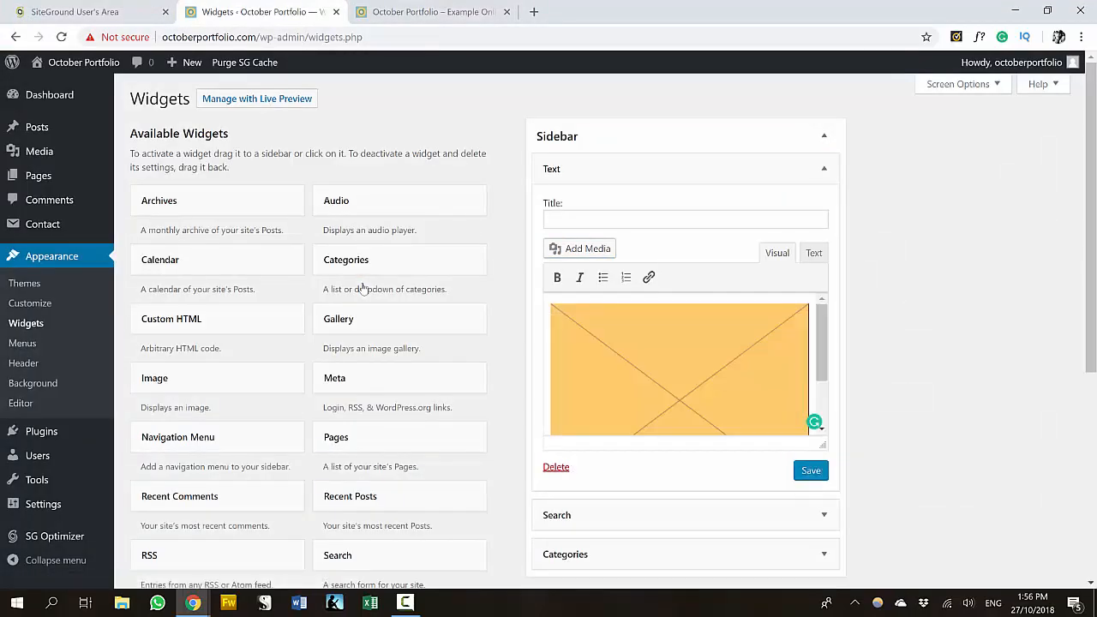
type("Welcome")
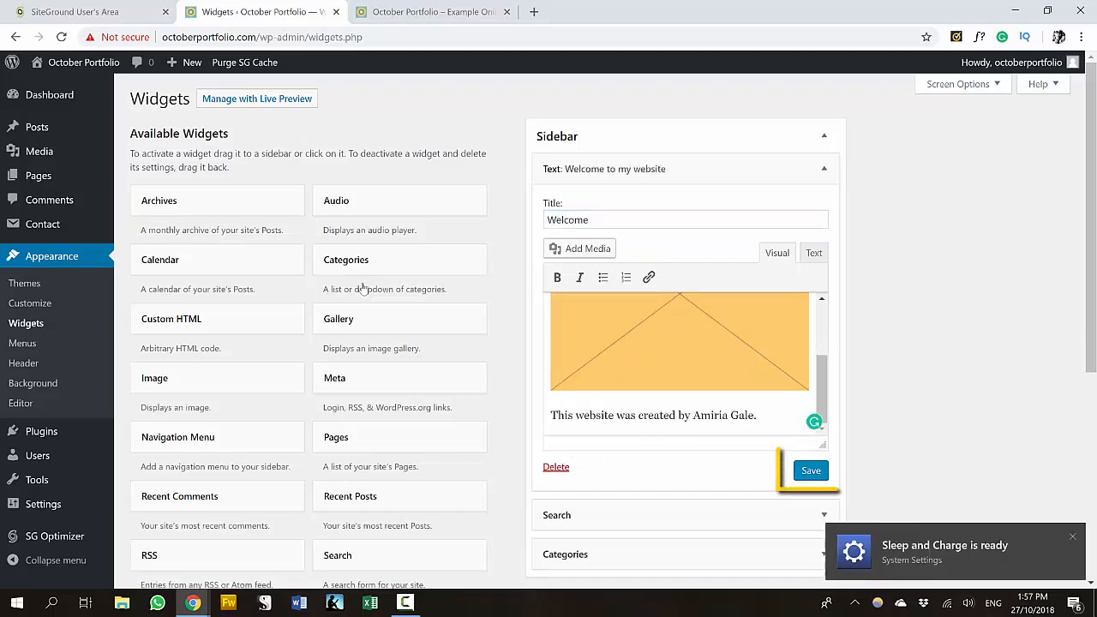
key("Return")
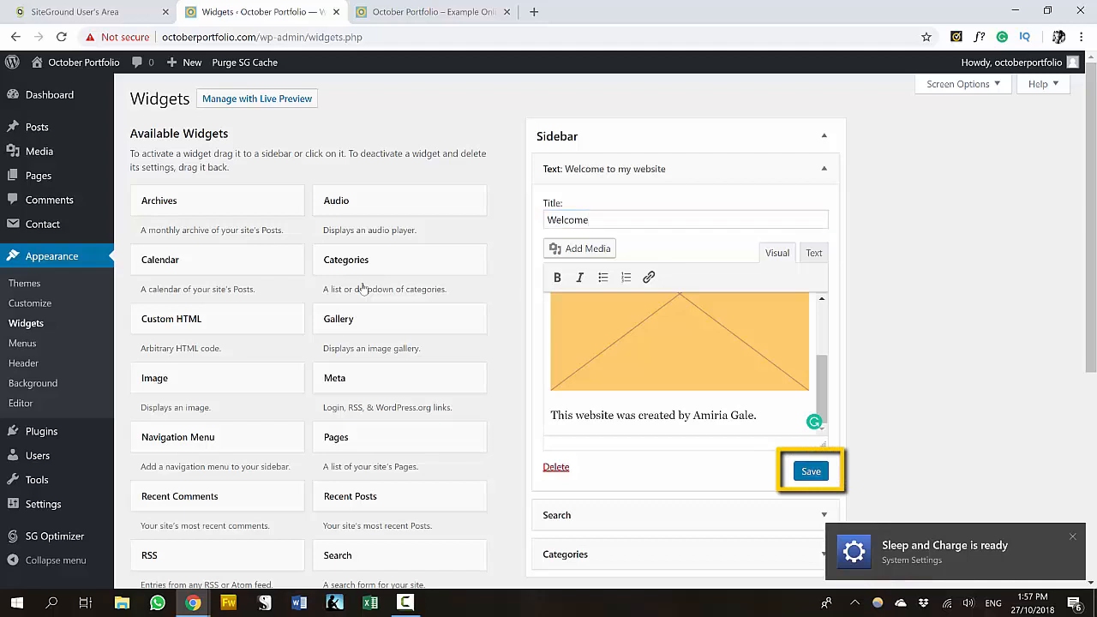
- Reload the live October Portfolio home page to see the new Welcome sidebar widget
key("ctrl+Tab")
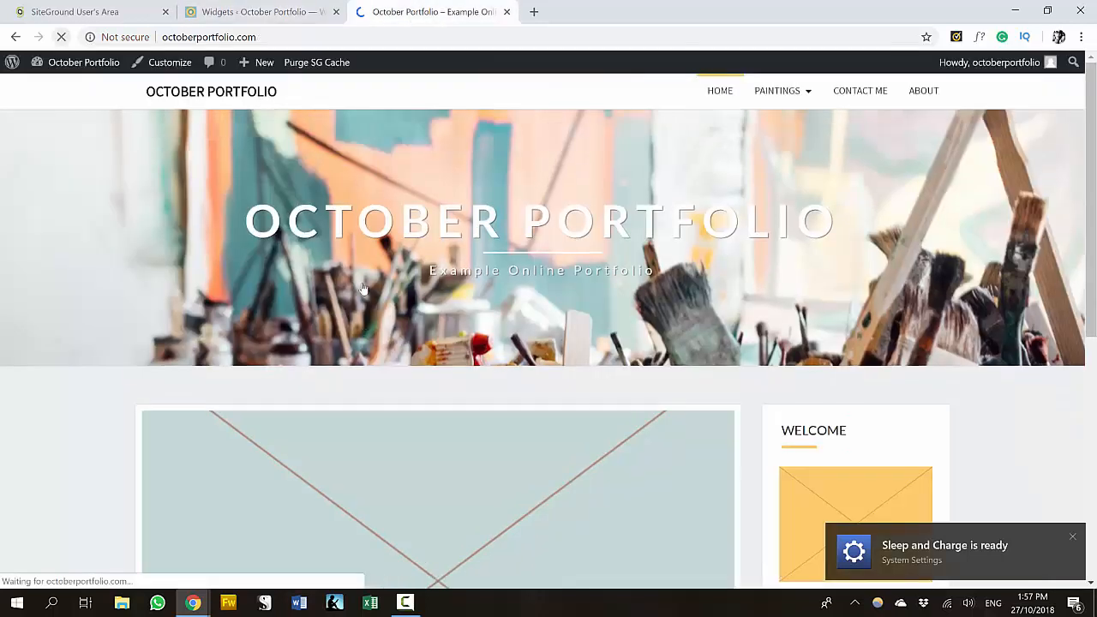
key("F5")
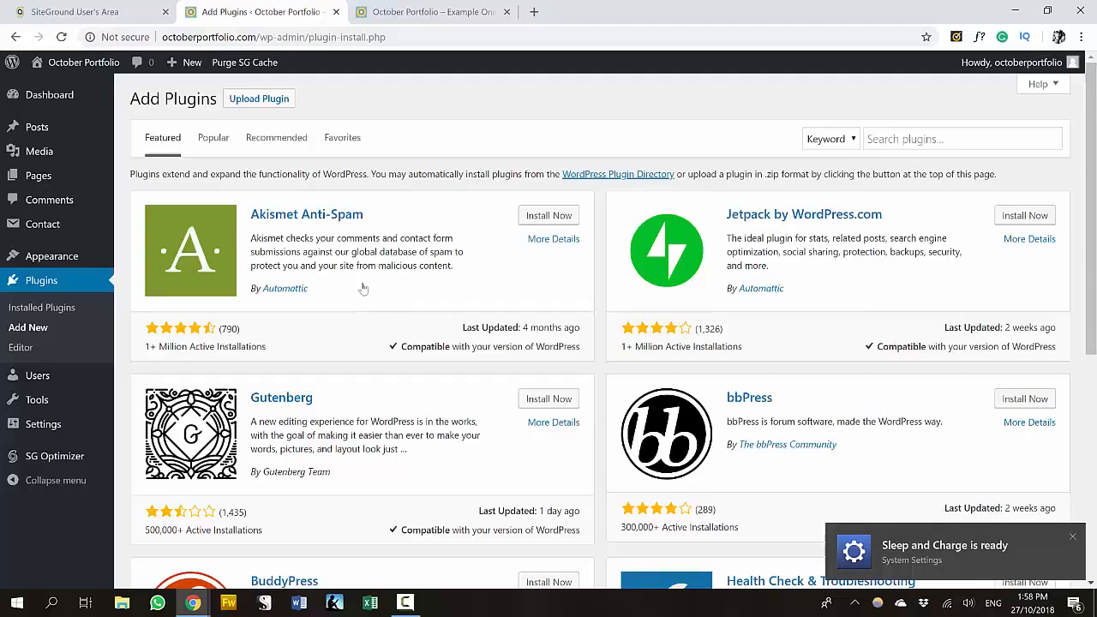
- Search plugins for 'paypal buy now', then install and activate PayPal Buy Now Button
left_click(951, 139)
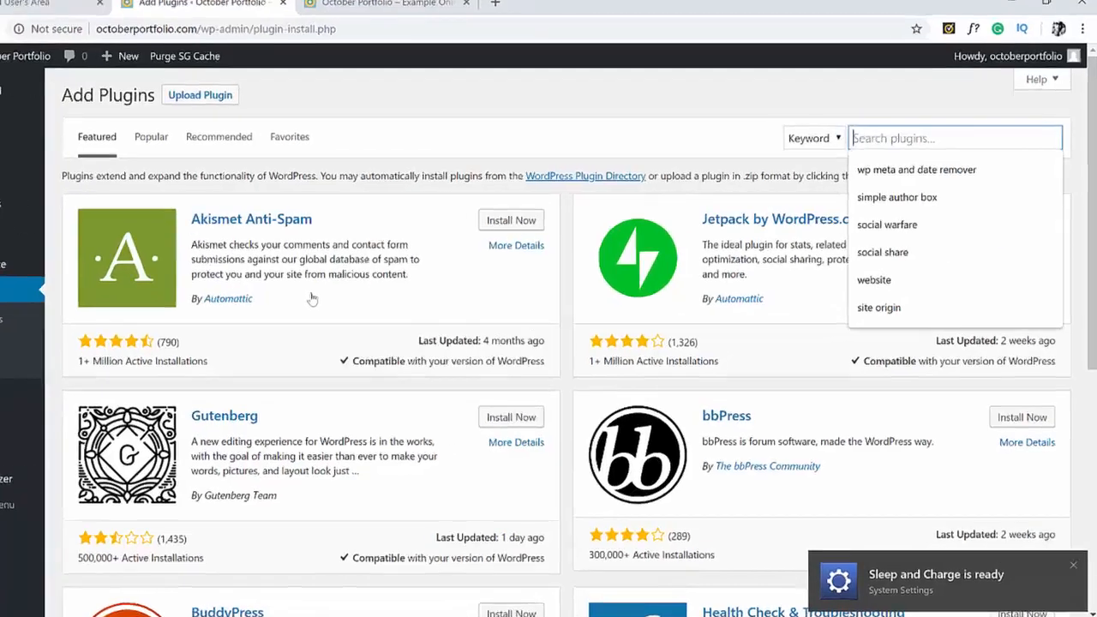
type("paypal buy n")
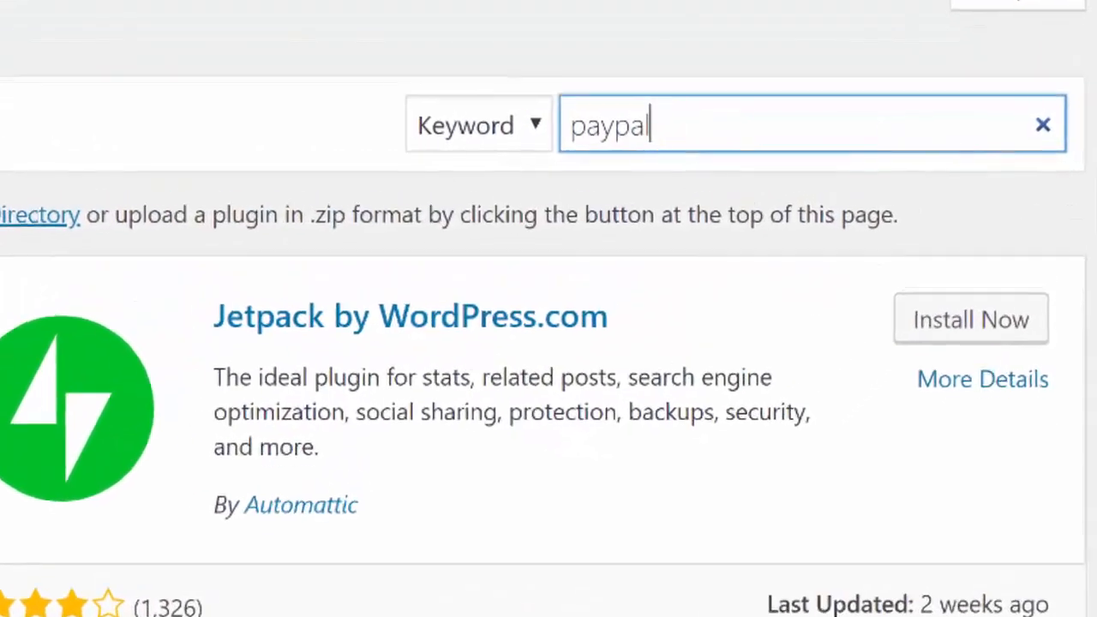
type("ow")
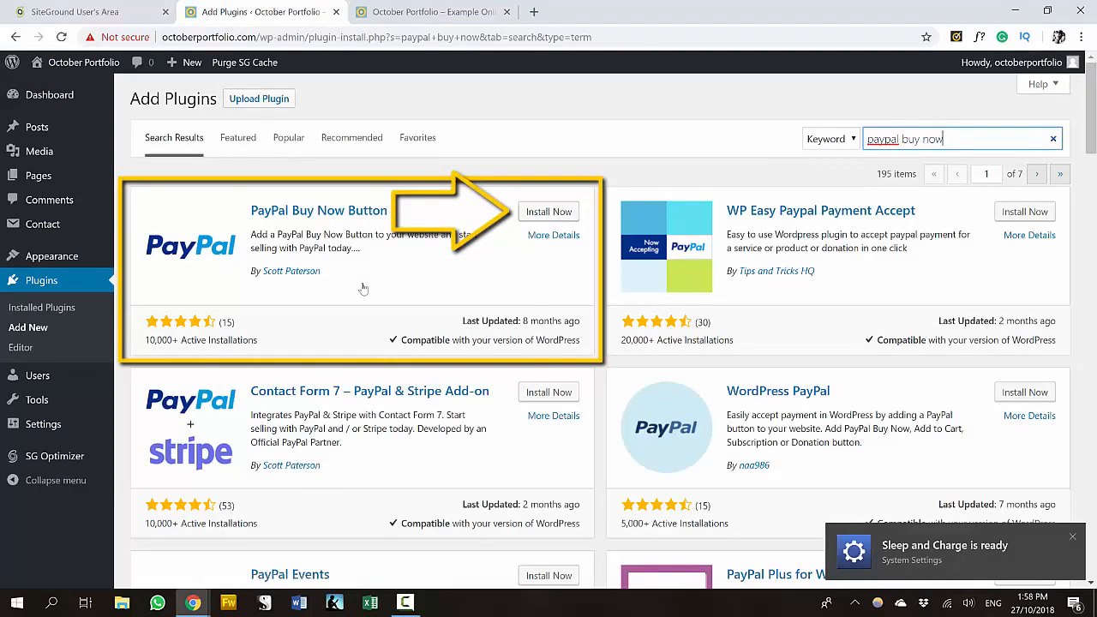
left_click(549, 212)
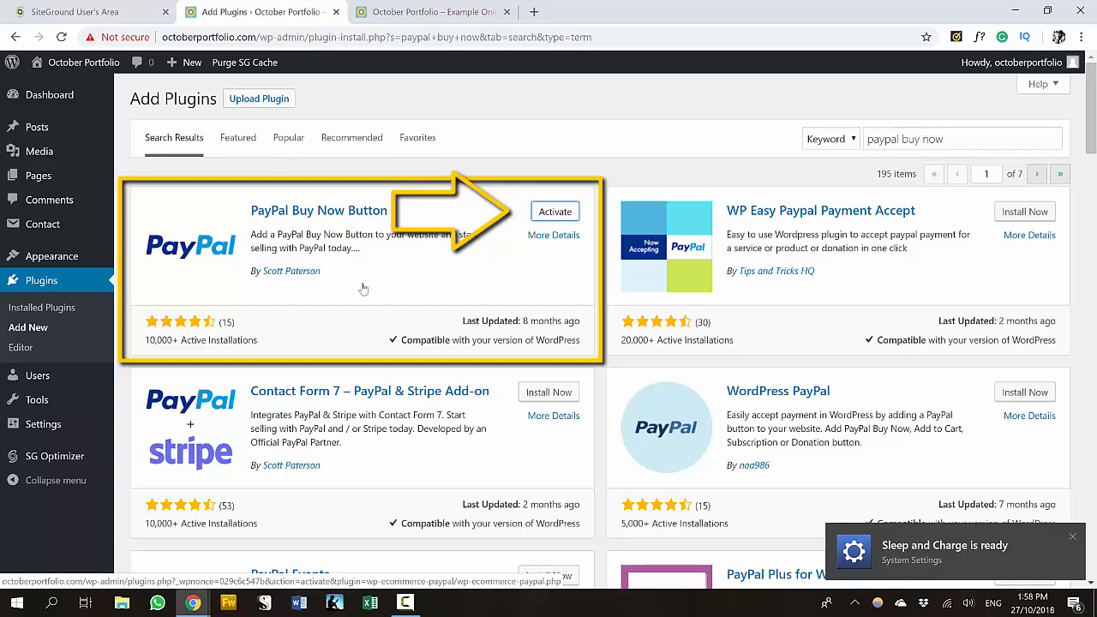
left_click(554, 211)
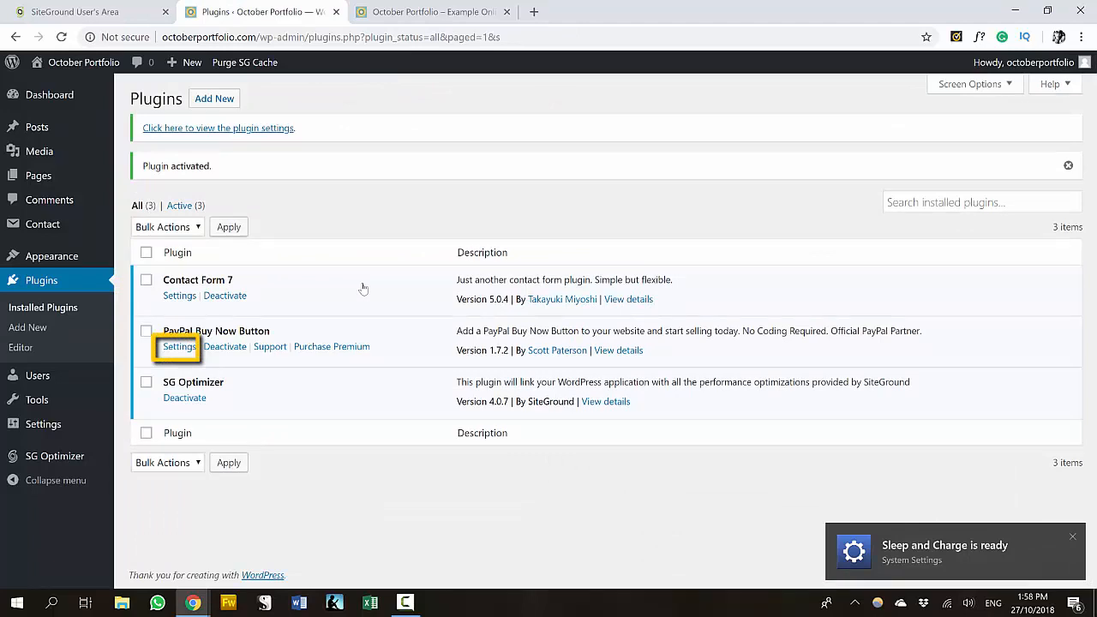
- Save the PayPal Buy Now Button plugin's settings page
left_click(179, 346)
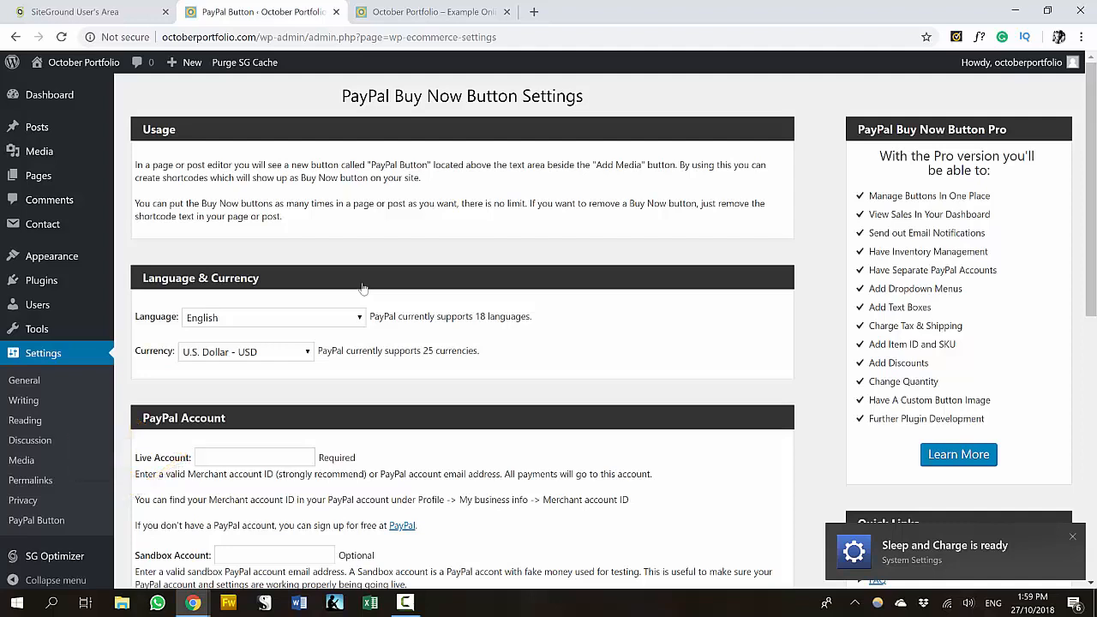
scroll(363, 289, "down", 7)
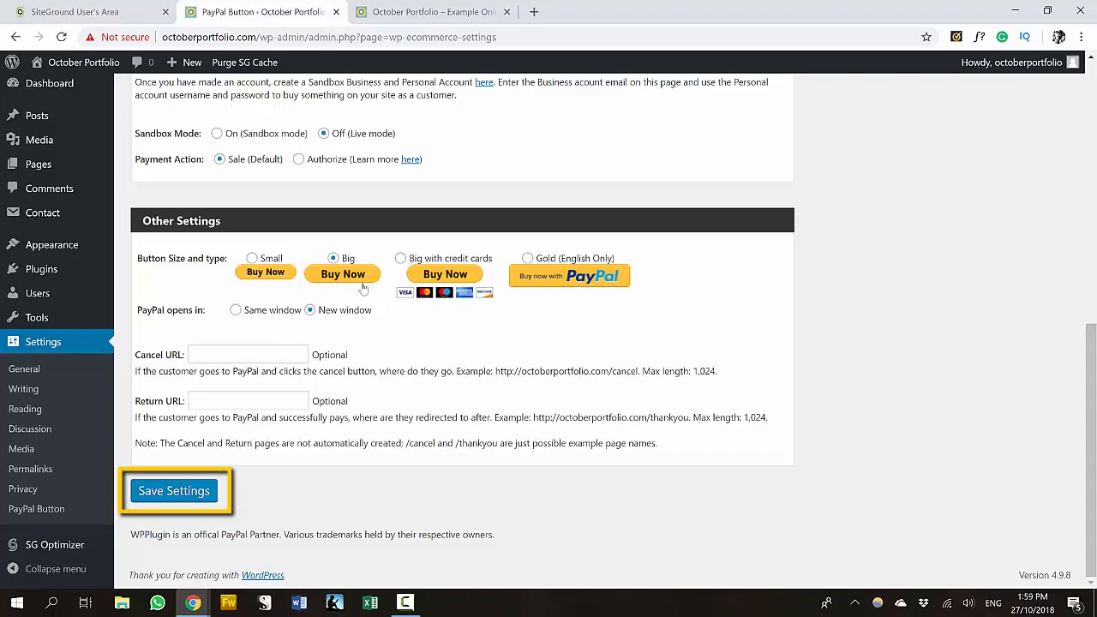
left_click(174, 491)
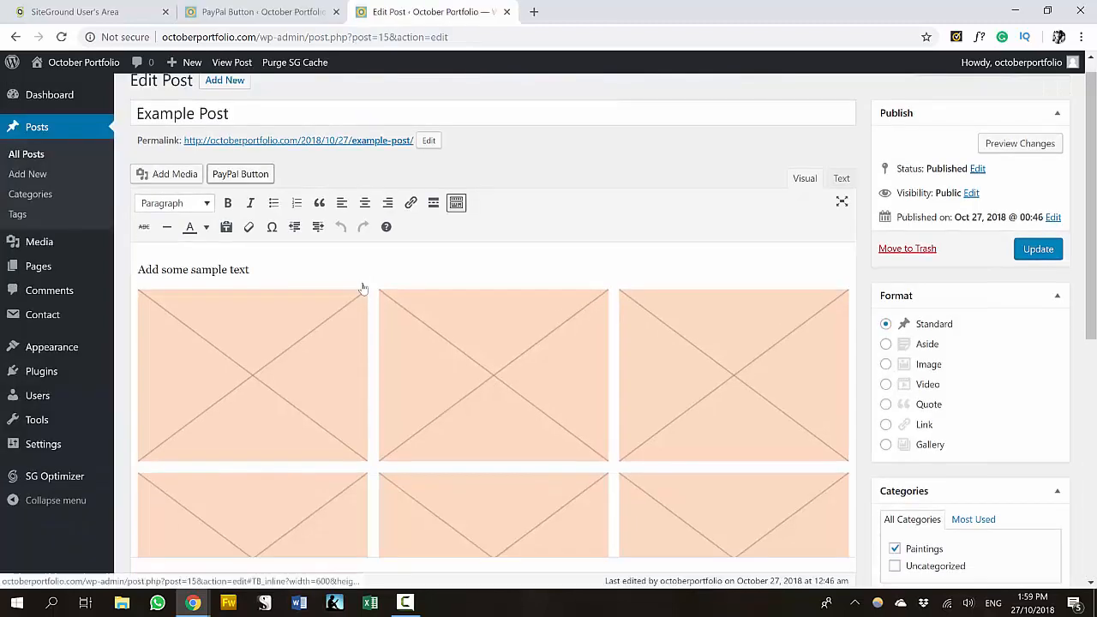
- Start a Buy Now button at the end of Example Post for 'Example Painting' priced 100.00
scroll(363, 287, "down", 2)
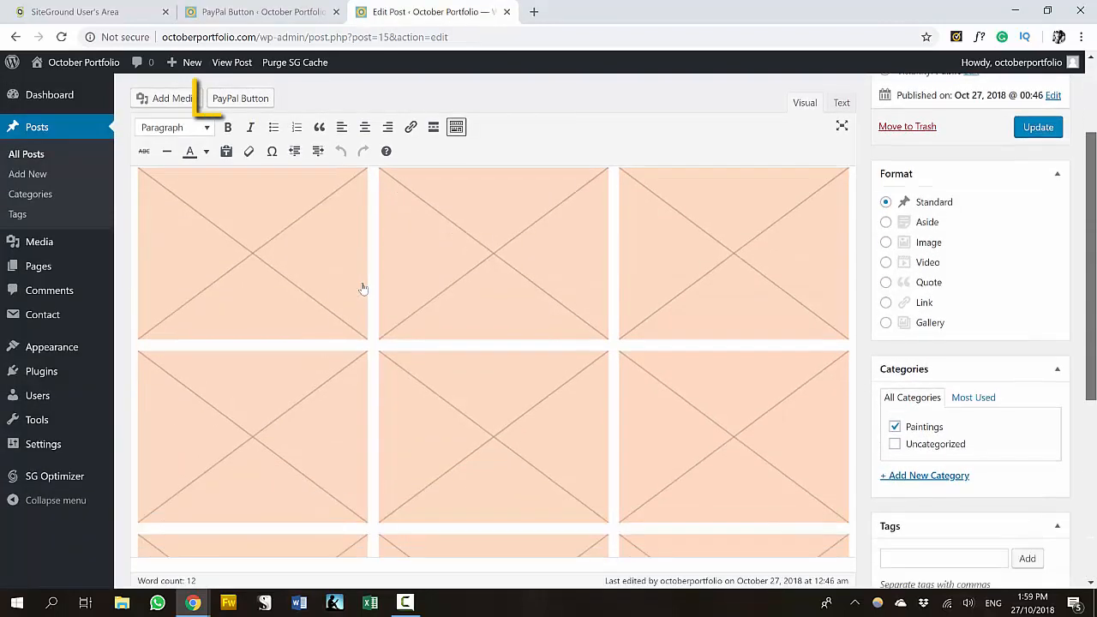
scroll(362, 288, "down", 4)
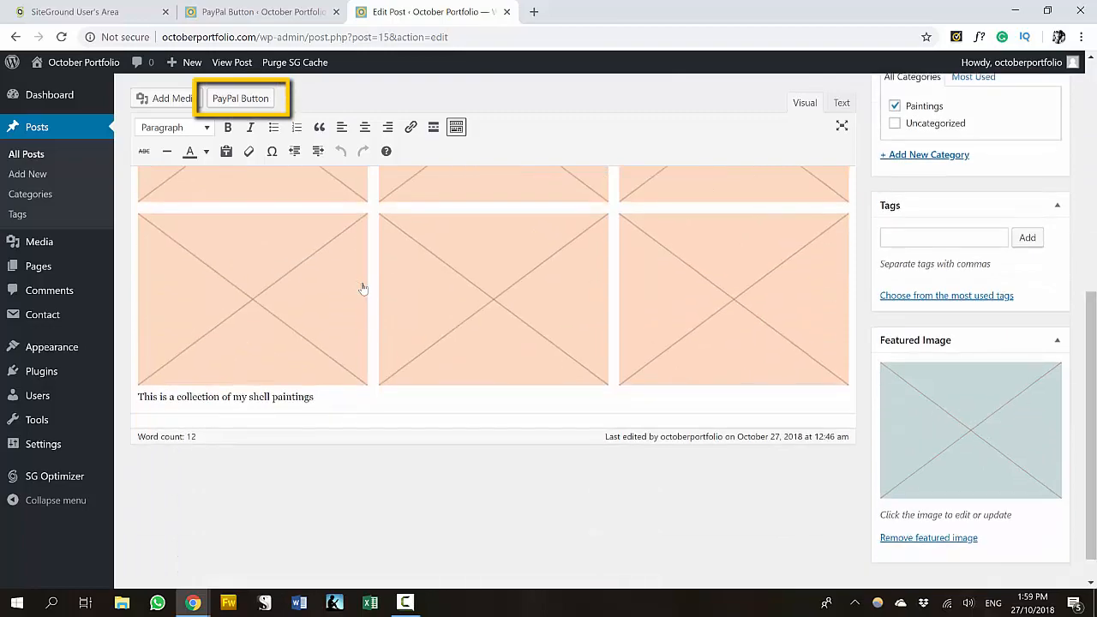
key("Return")
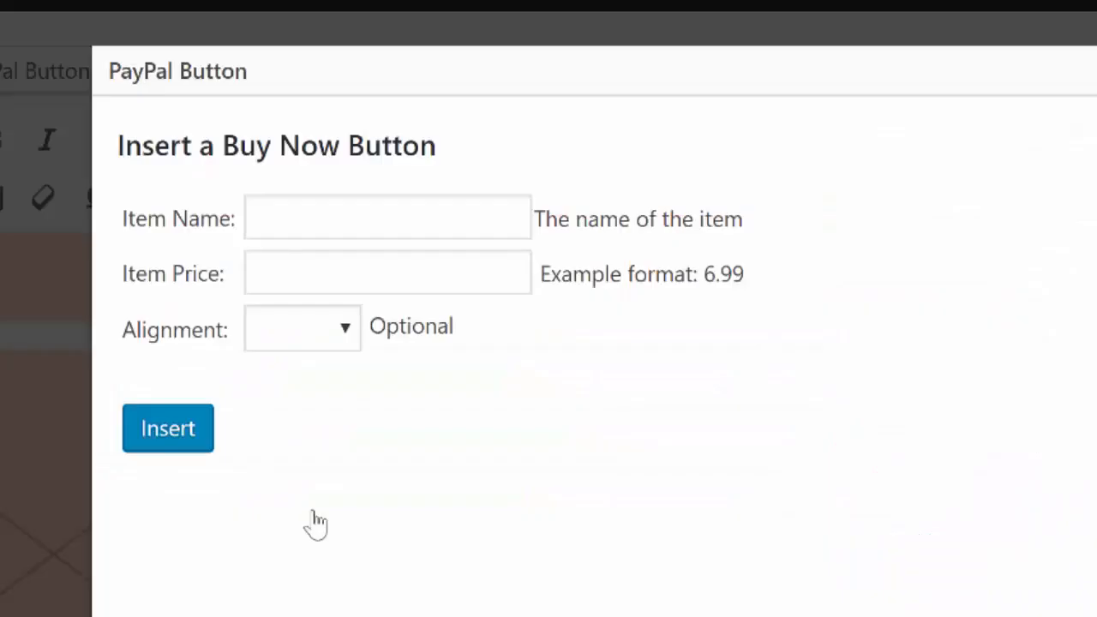
key("Tab")
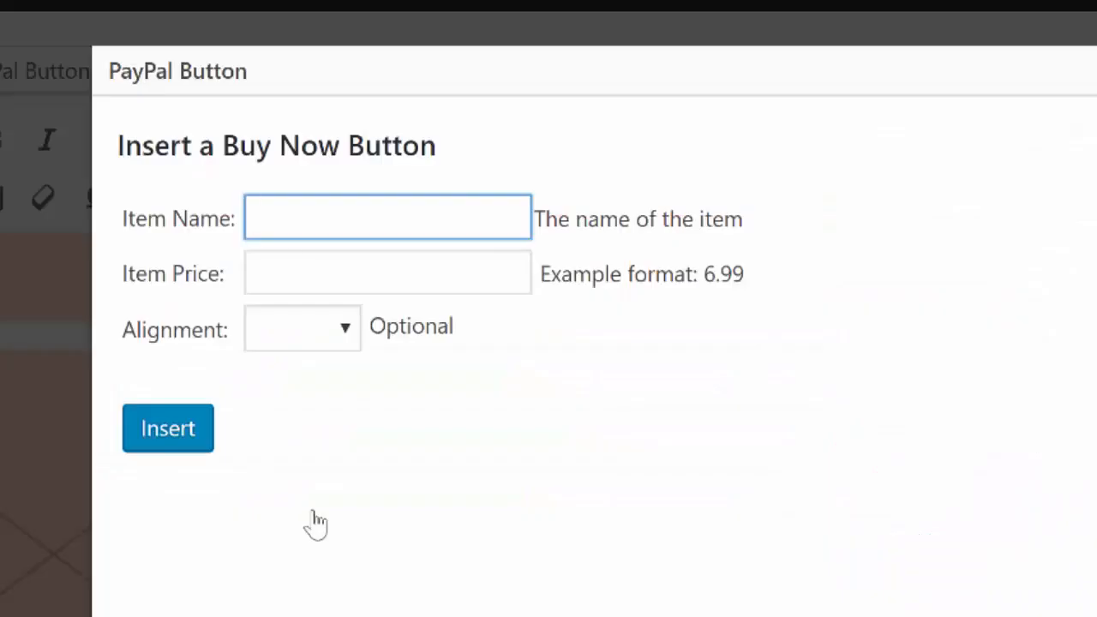
type("Example Painting")
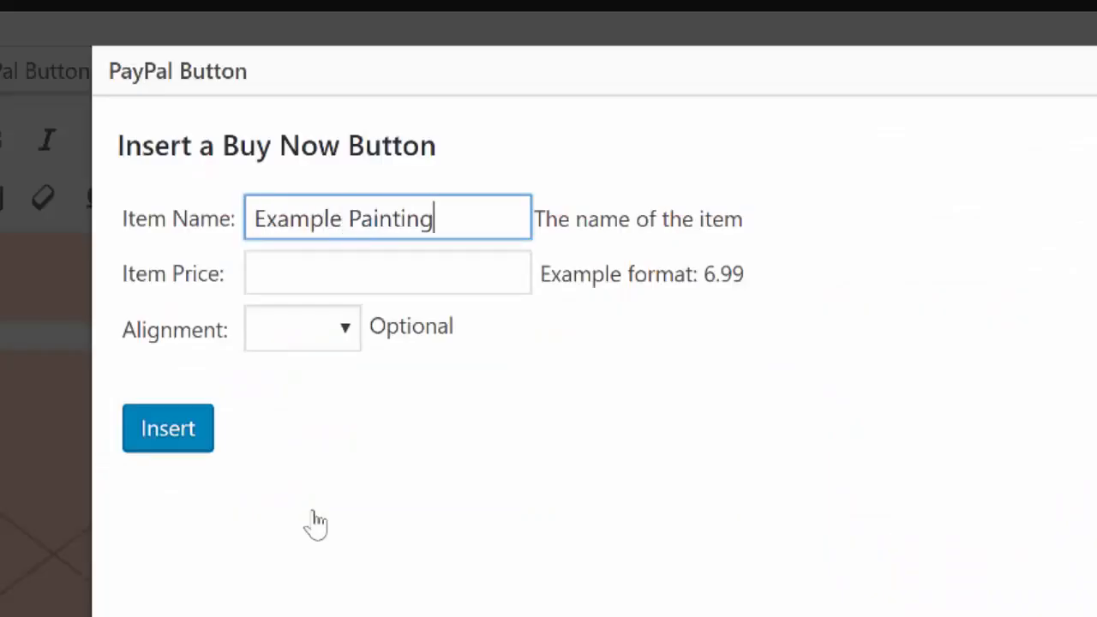
key("Tab")
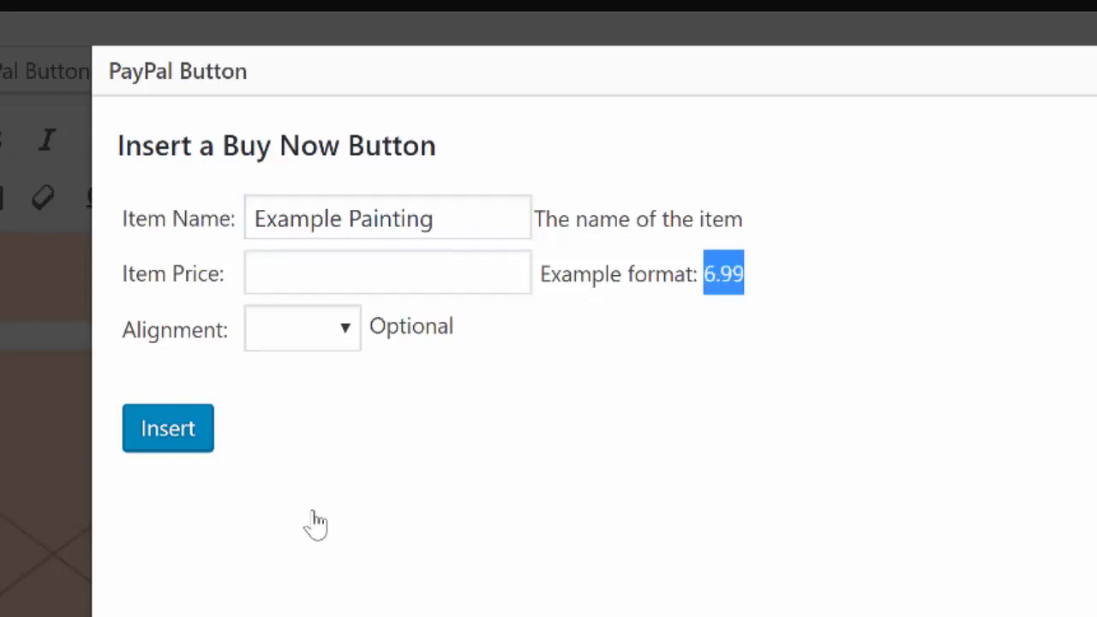
key("shift+Tab")
type("100.00")
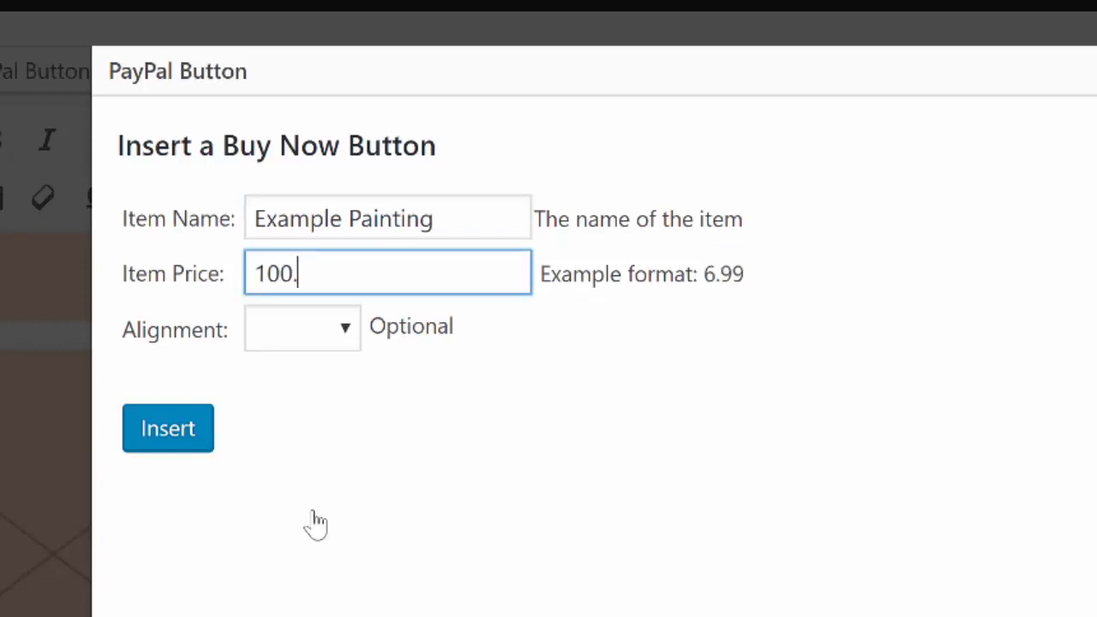
- Set the button's alignment to Right and insert it into the post
key("Tab")
key("alt+Down")
key("Down")
key("Down")
key("Down")
key("Return")
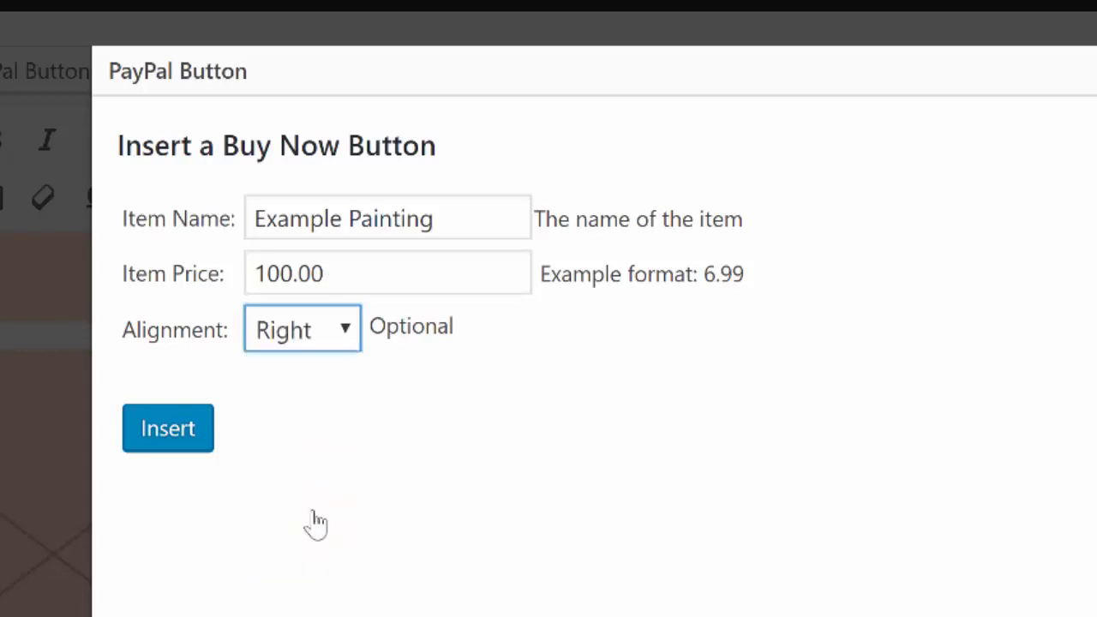
key("Tab")
key("Return")
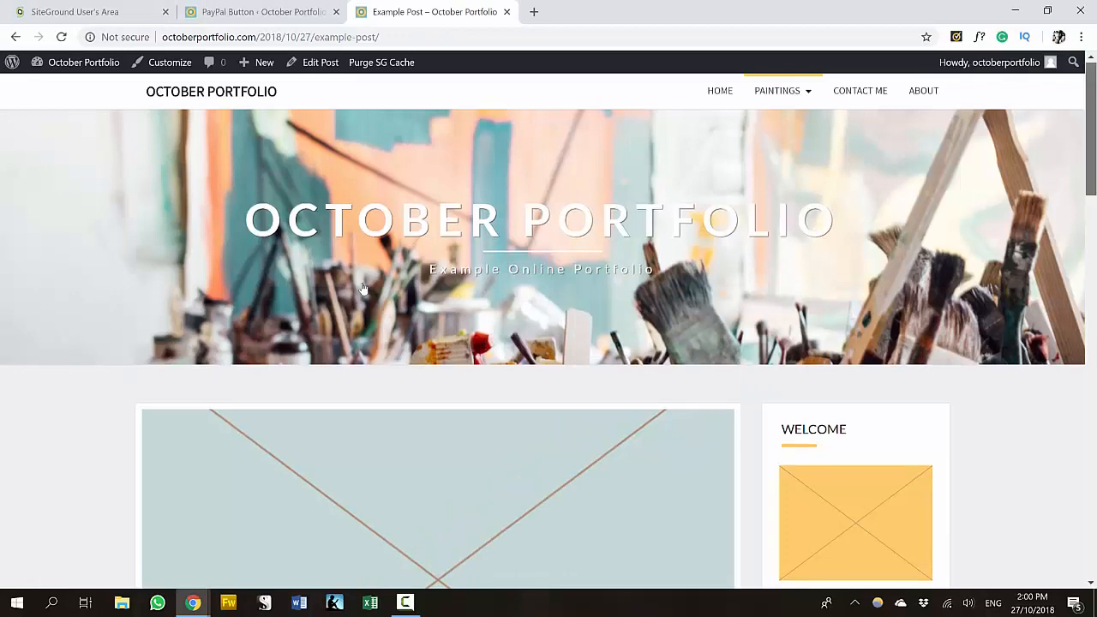
- Scroll down the live Example Post to confirm the Buy Now button appears
scroll(363, 289, "down", 5)
scroll(364, 289, "down", 6)
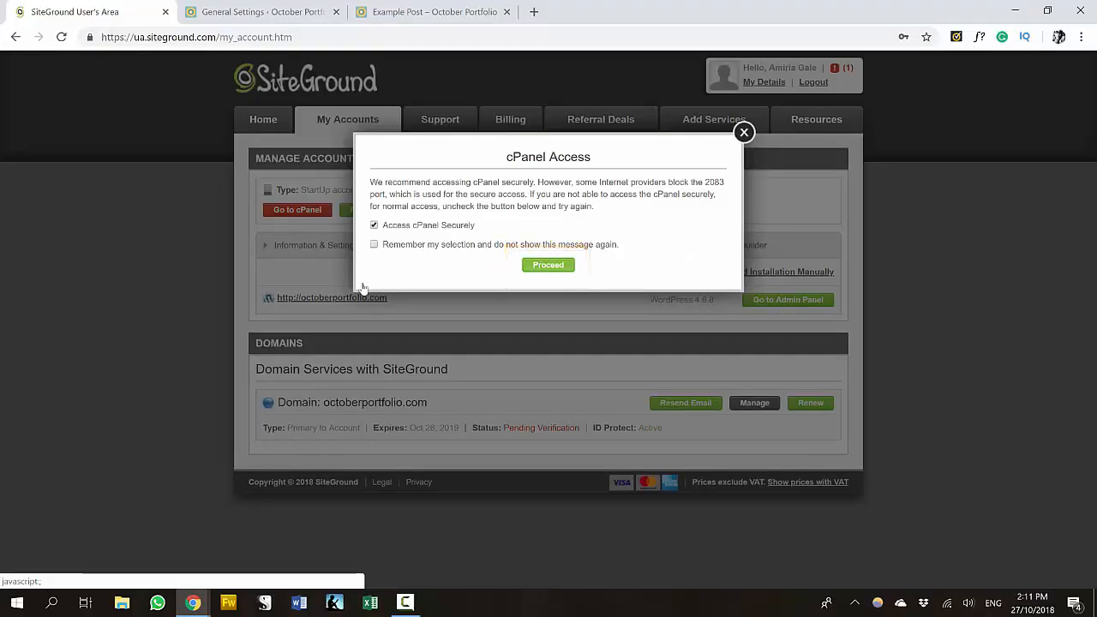
- Enter cPanel with secure access and generate a full website backup of octoberportfolio.com
key("Return")
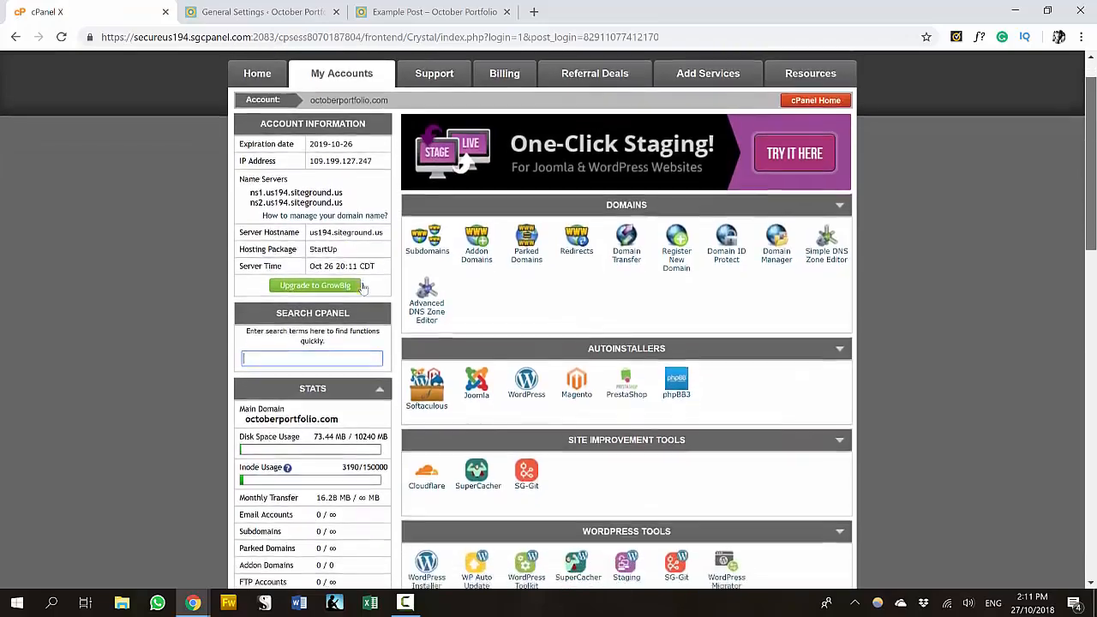
scroll(363, 288, "down", 3)
scroll(364, 289, "down", 5)
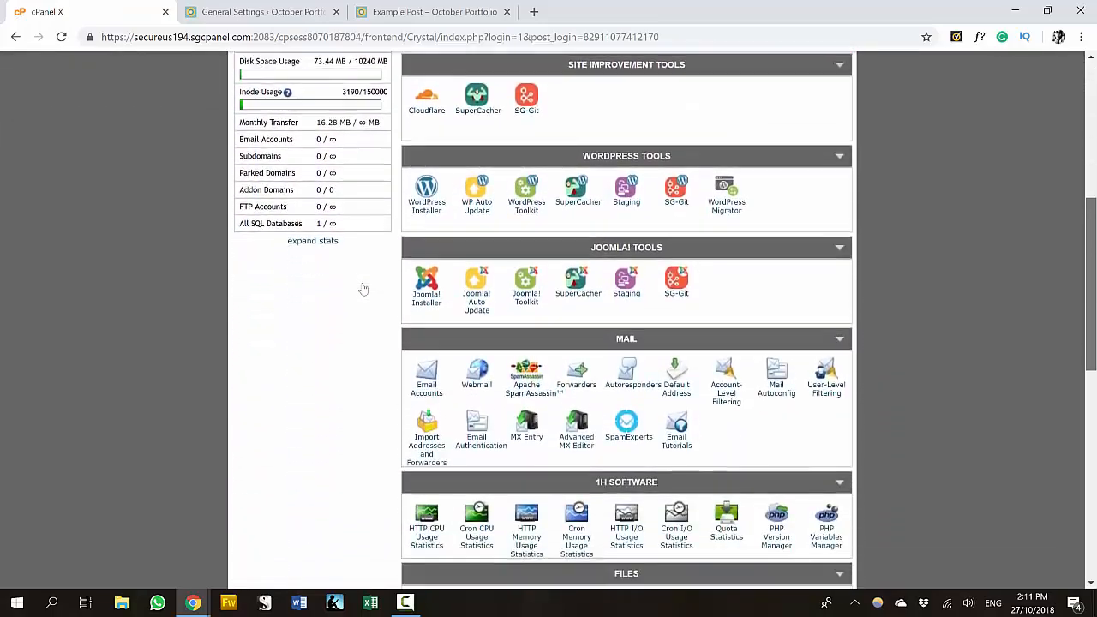
scroll(363, 289, "down", 3)
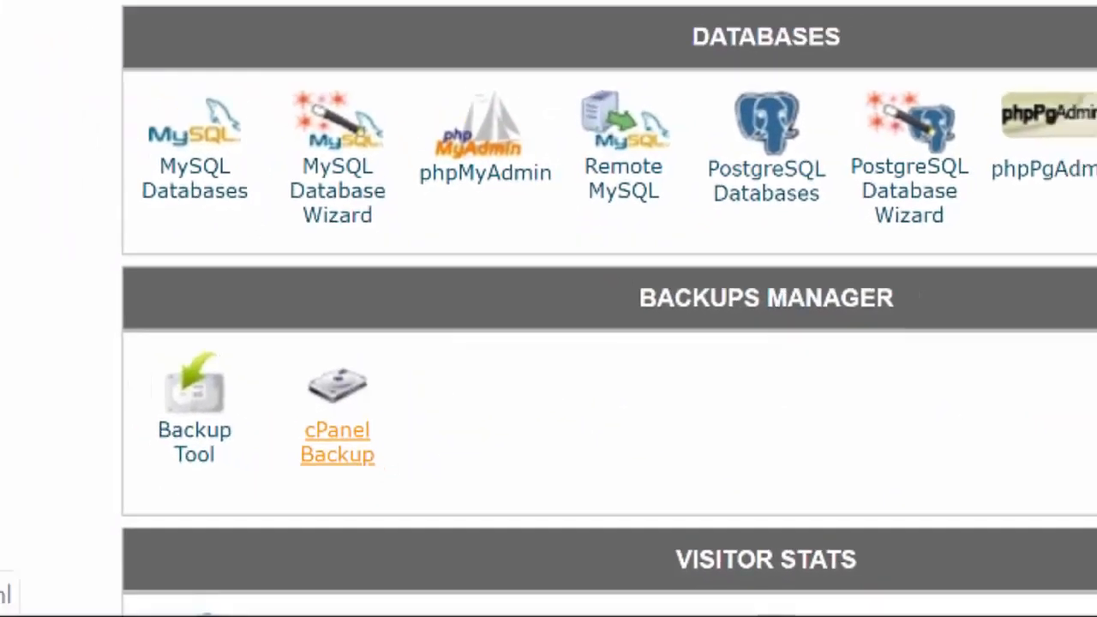
left_click(315, 428)
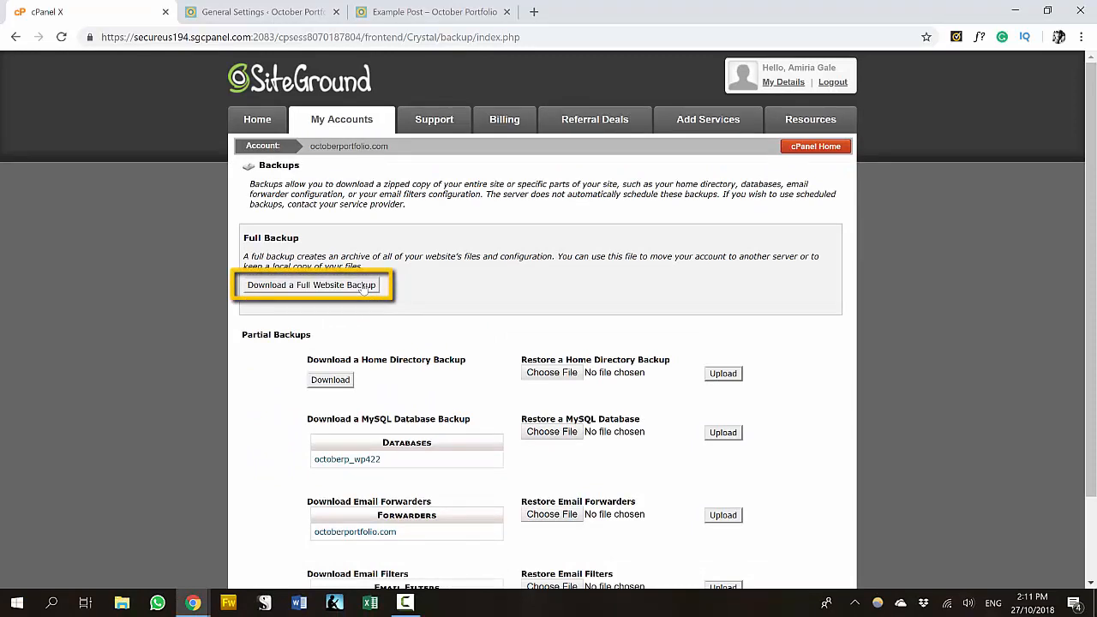
left_click(364, 290)
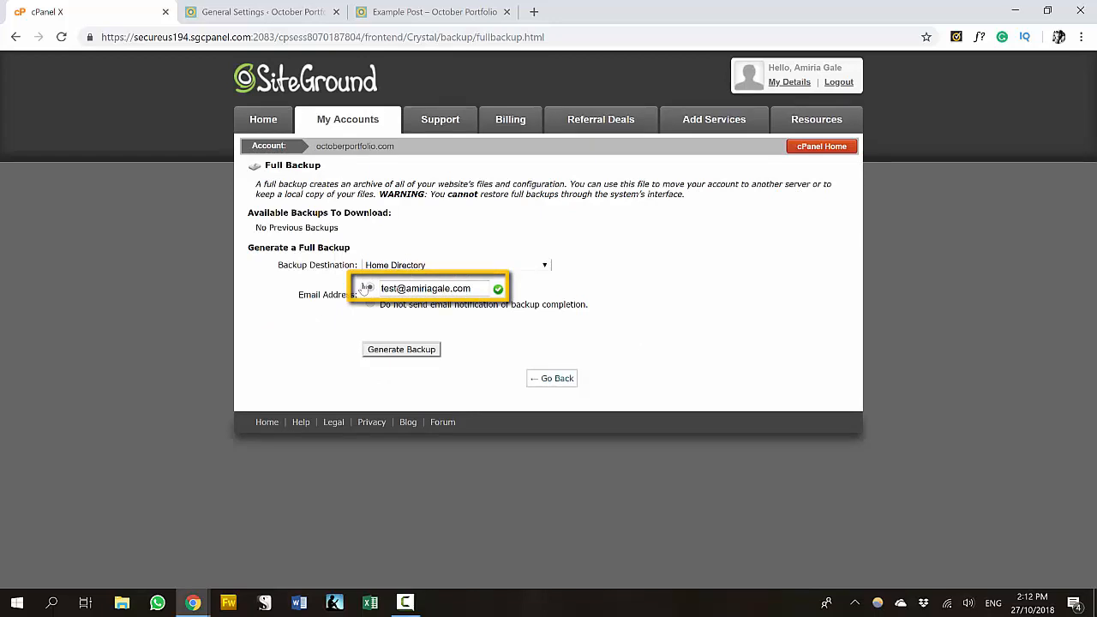
left_click(401, 349)
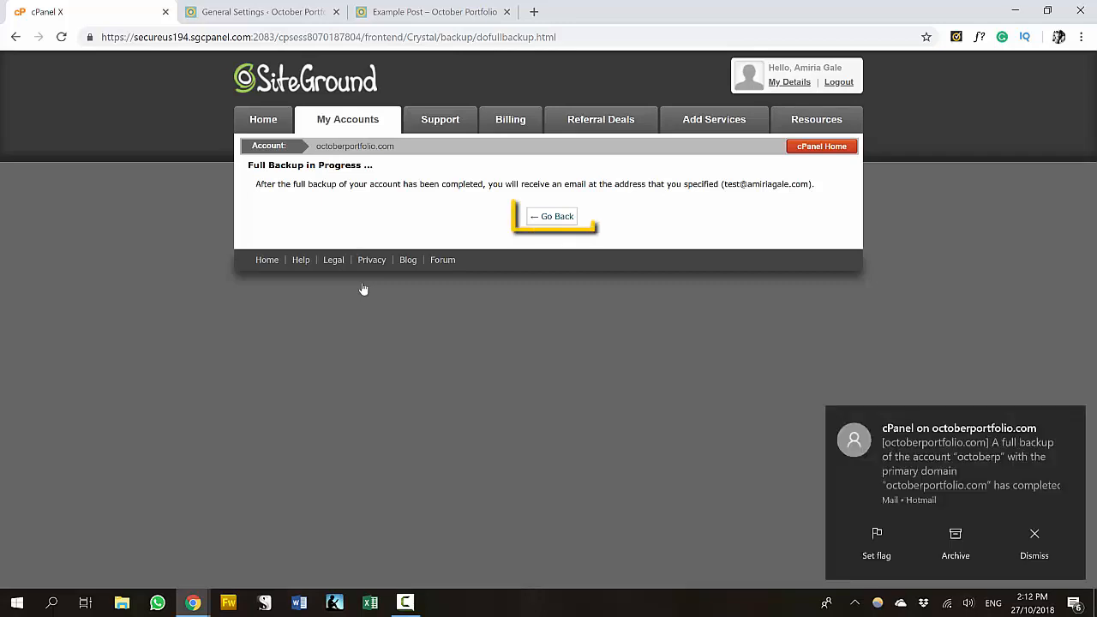
left_click(552, 217)
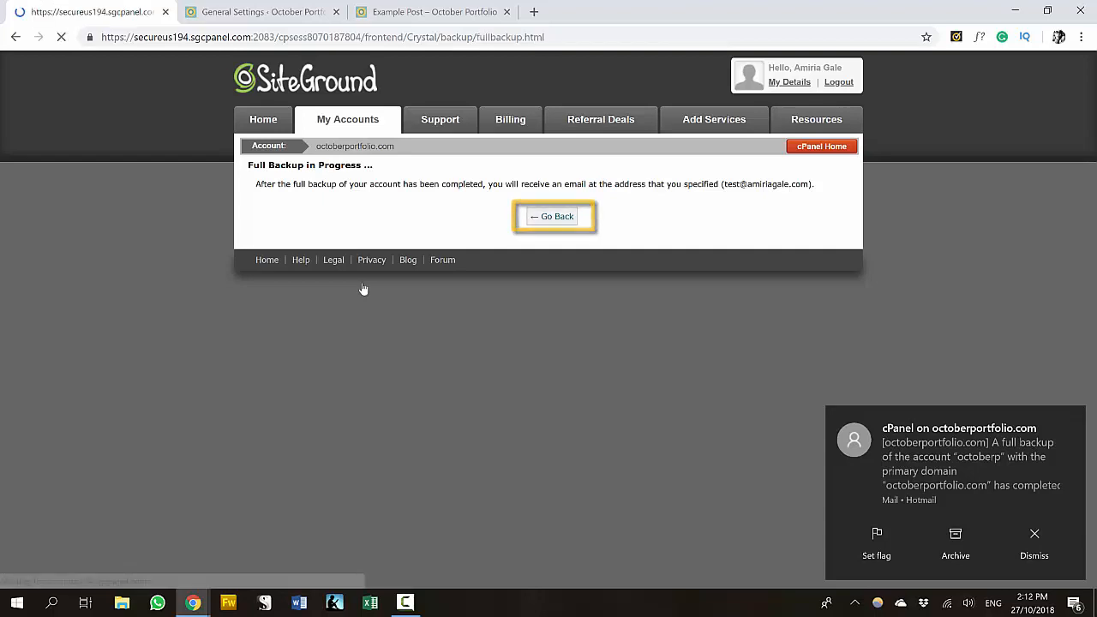